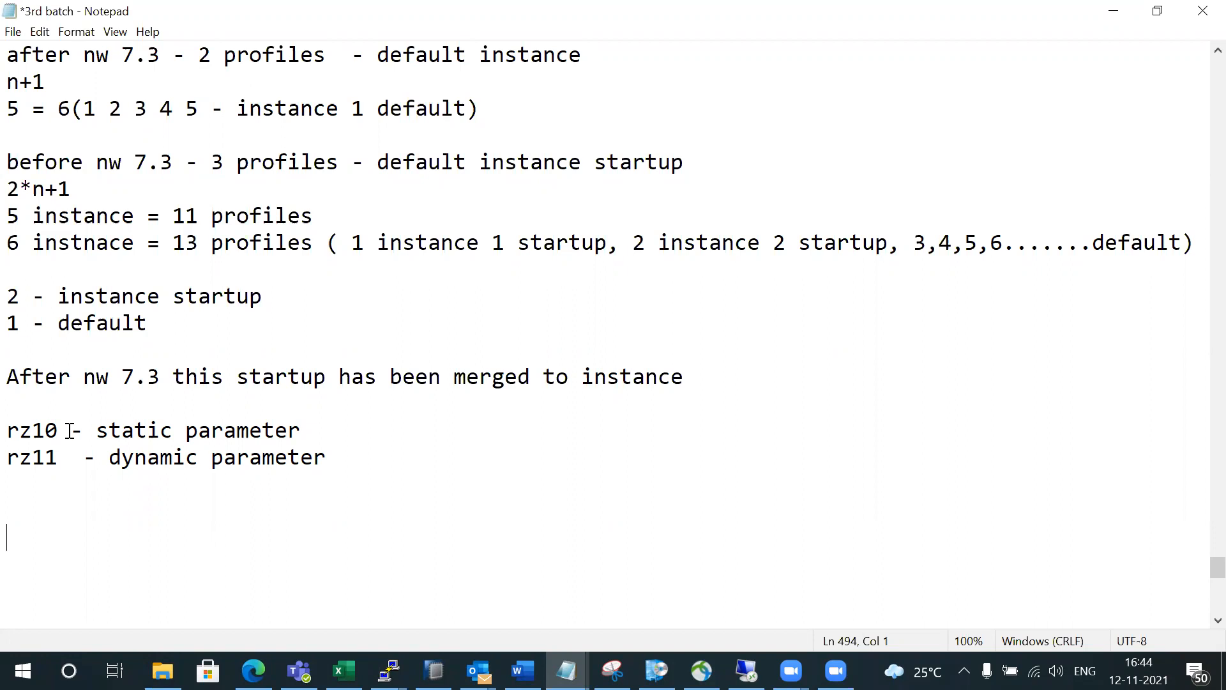
Append 'restart' to the rz10 static parameter note and 'no restart' to the rz11 dynamic note
click(323, 424)
text(restart)
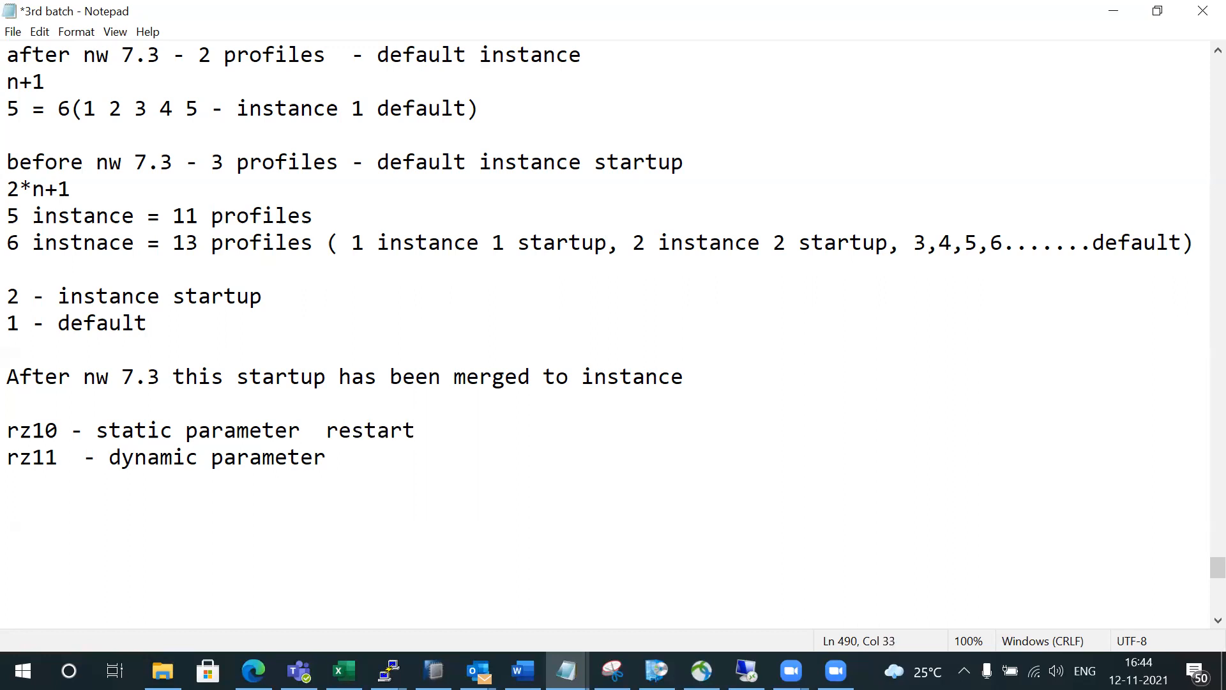
click(346, 457)
text(no restart)
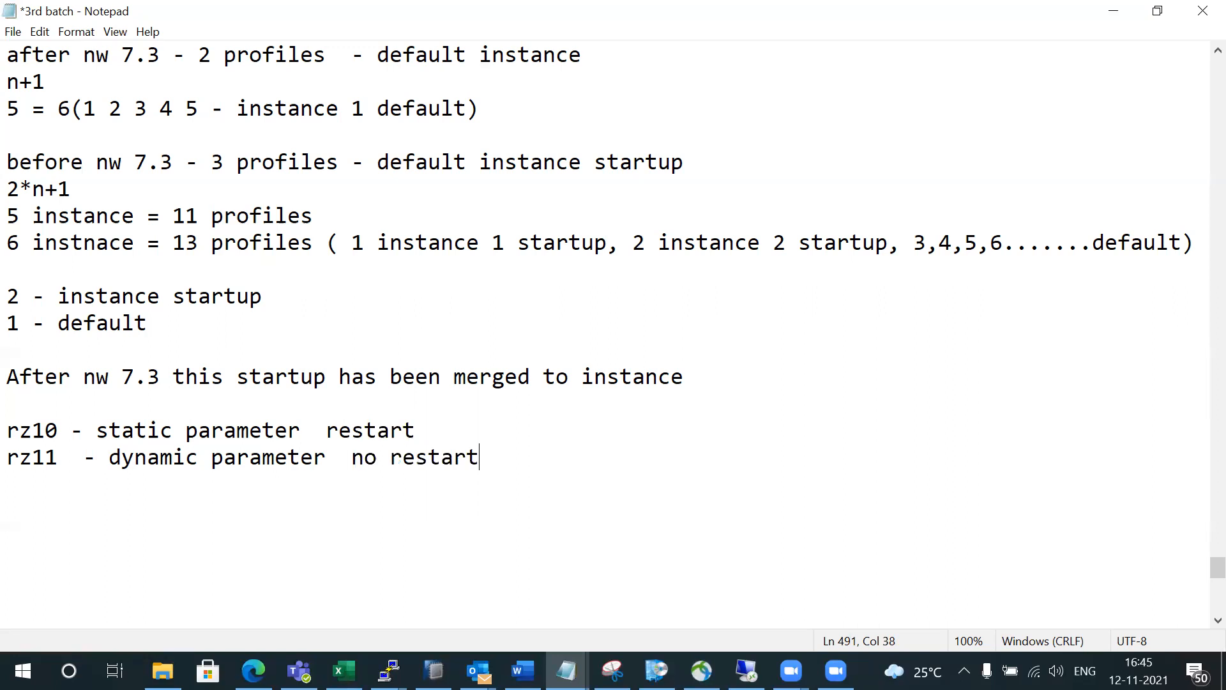
click(57, 429)
In the remote SAP session, show the four available Edit Profiles profiles, then minimize the session
click(745, 670)
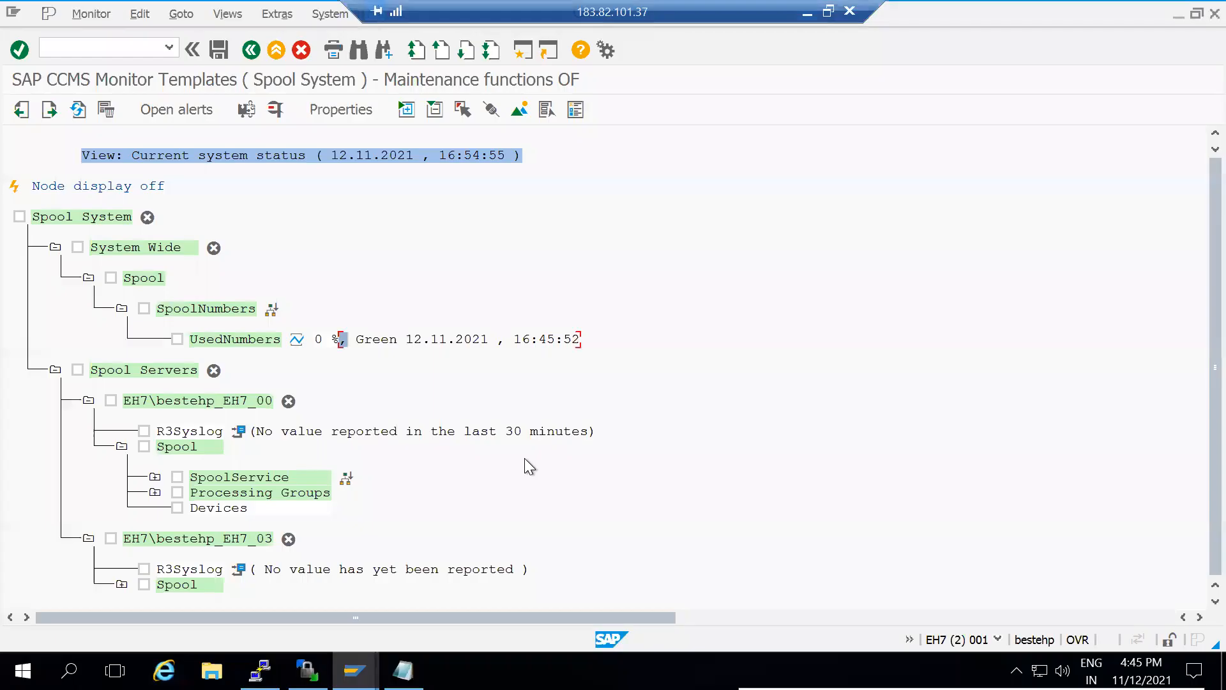
click(121, 45)
text(/n)
text(st22)
key(Return)
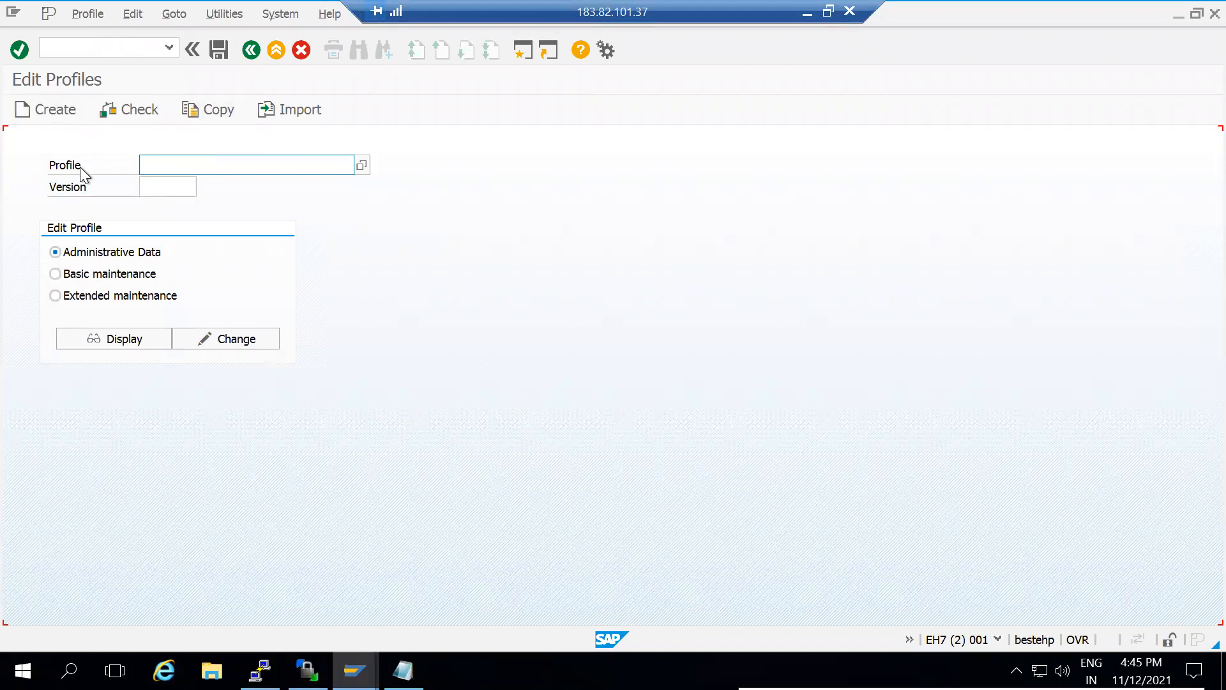
click(360, 168)
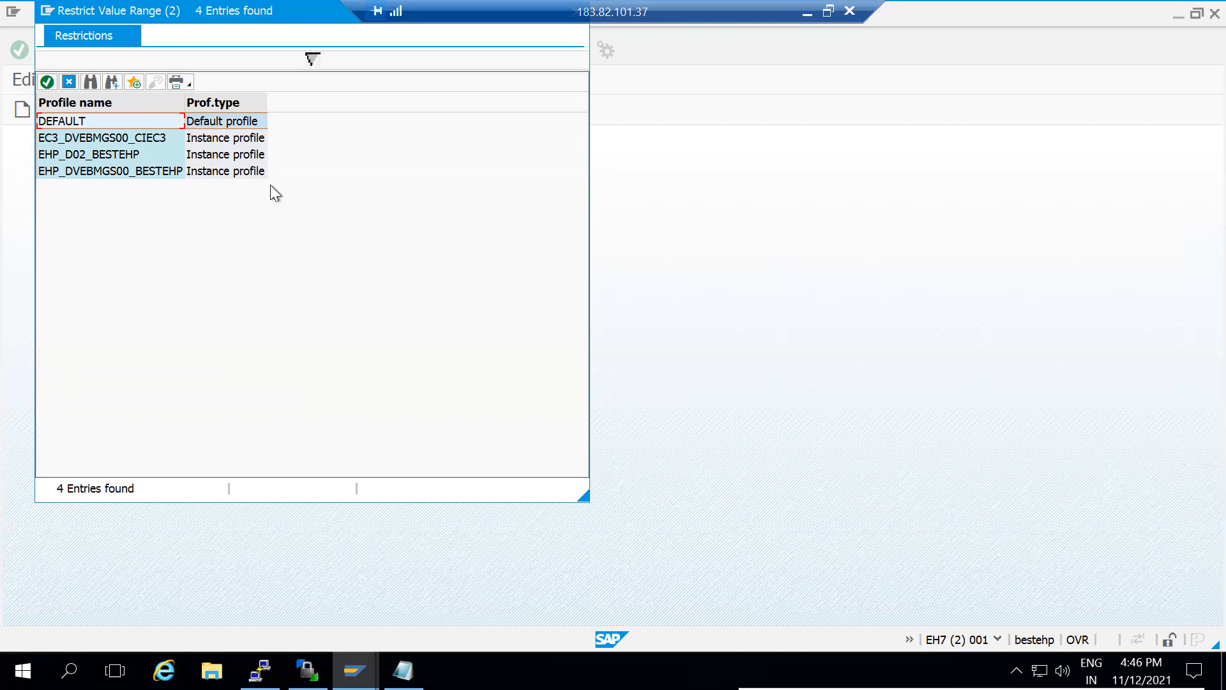
drag(194, 9, 281, 103)
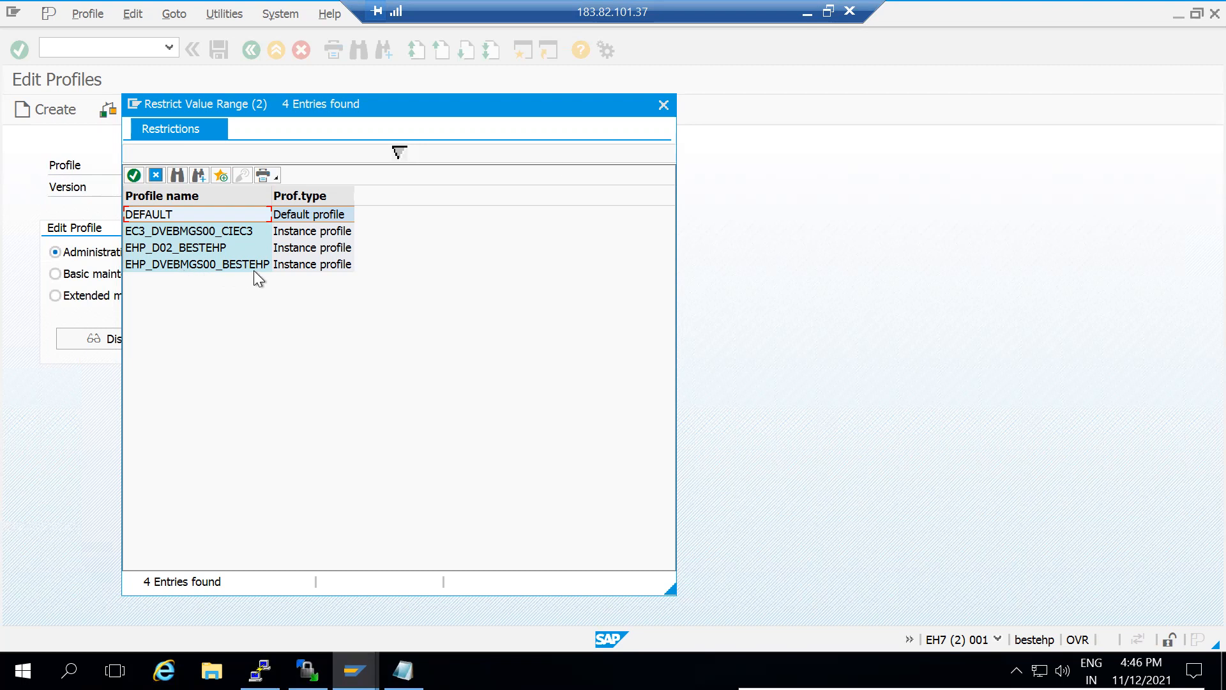
click(815, 15)
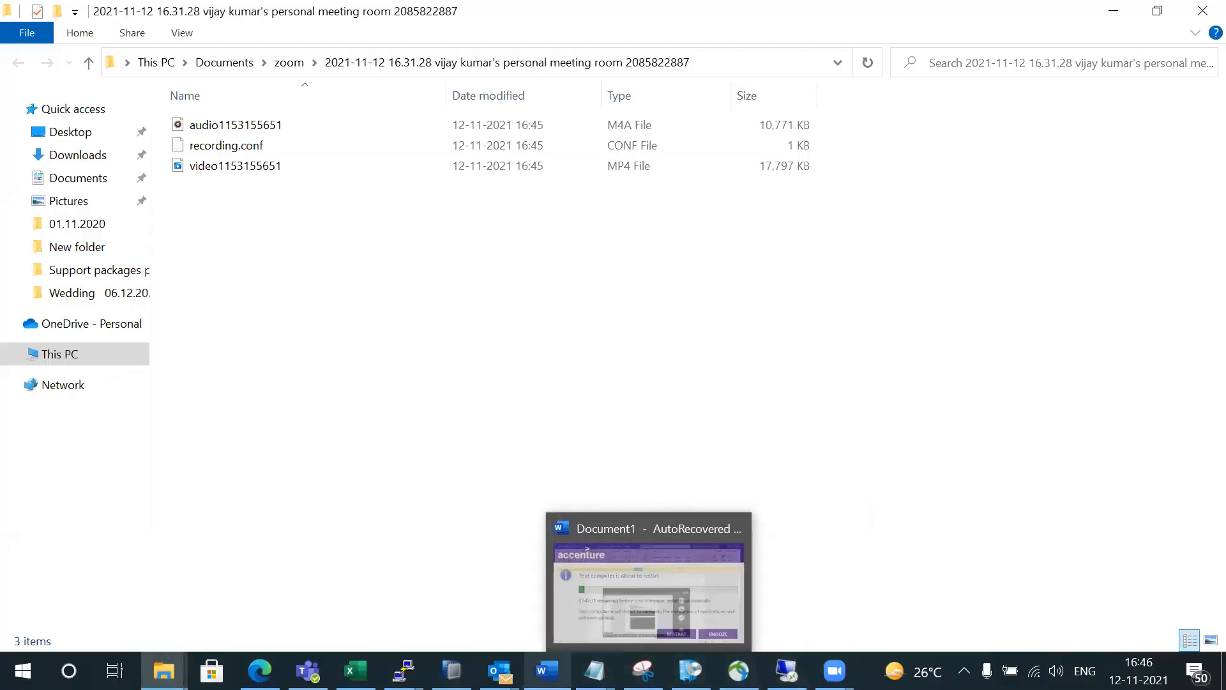
Add the line 'sid_instancename<nn>_hostname' to the 3rd batch notes and return to SAP
mouse_move(594, 670)
click(767, 617)
click(509, 454)
key(Return)
key(Return)
text(sid_)
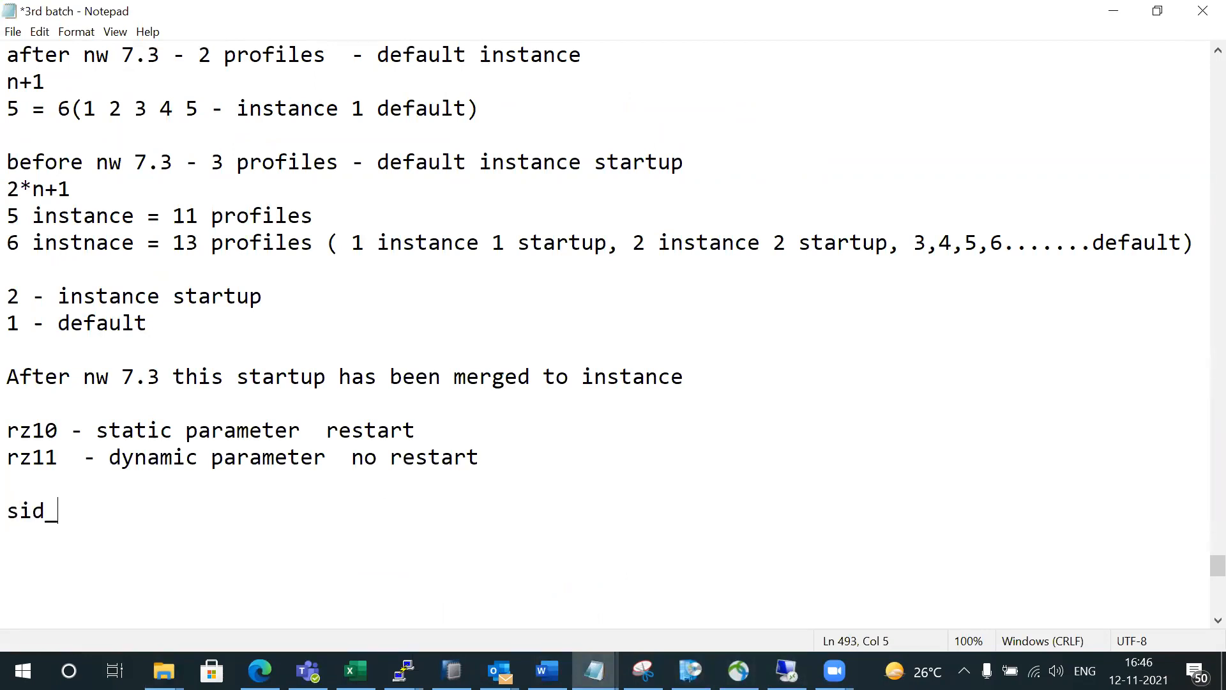
text(instanme)
key(BackSpace)
key(BackSpace)
key(BackSpace)
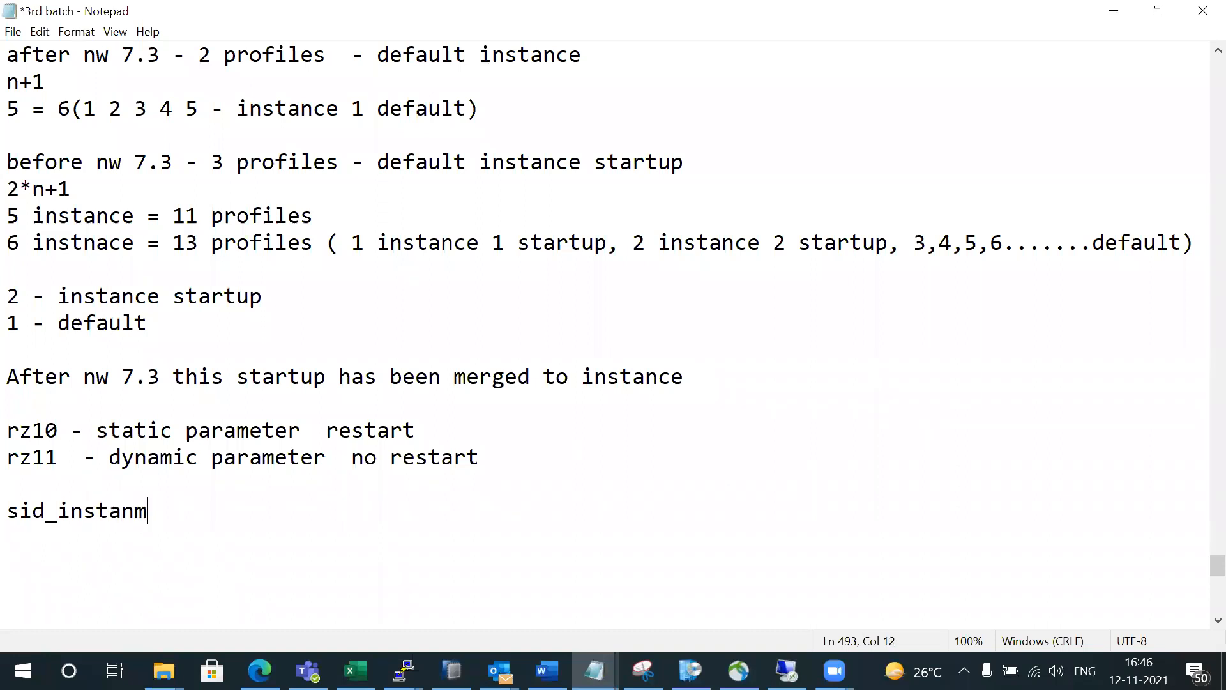
text(ncename)
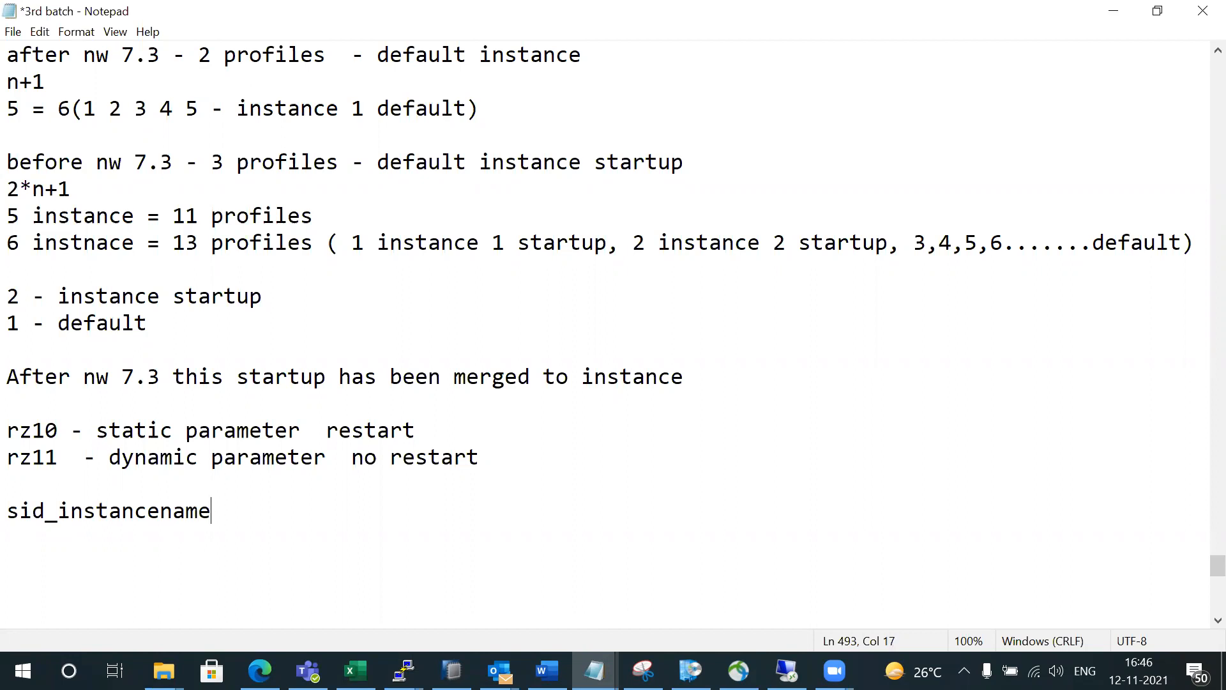
text(<nn<)
key(BackSpace)
text(>_hostname)
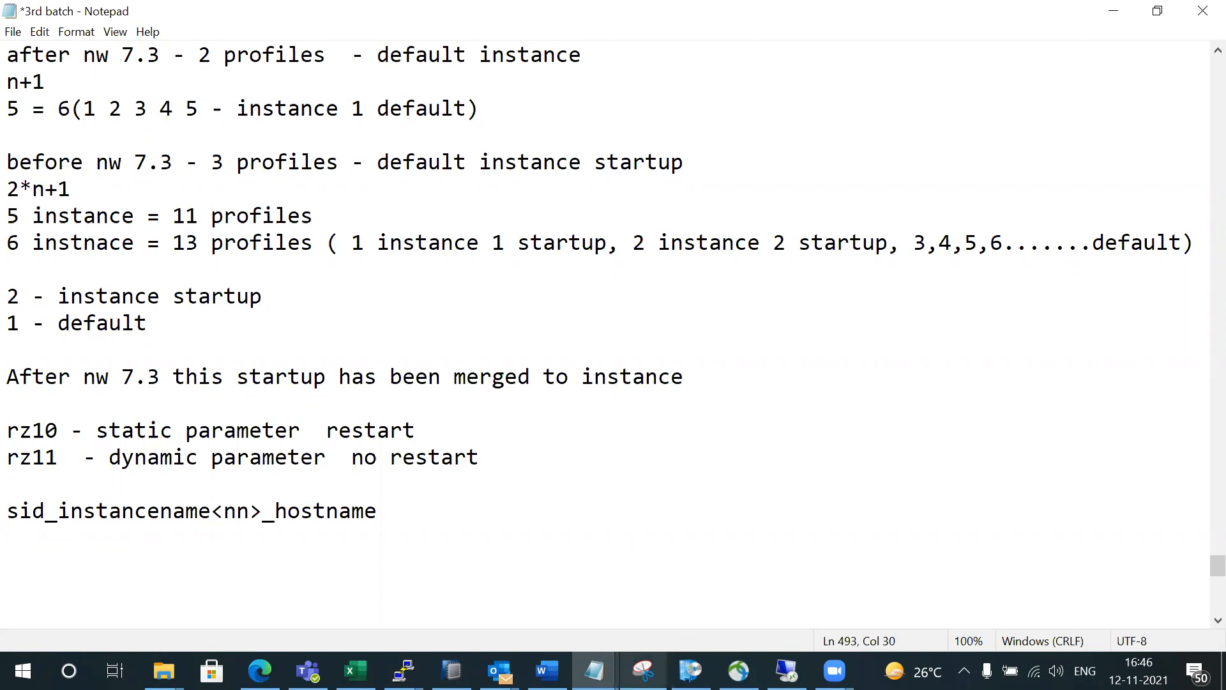
click(787, 671)
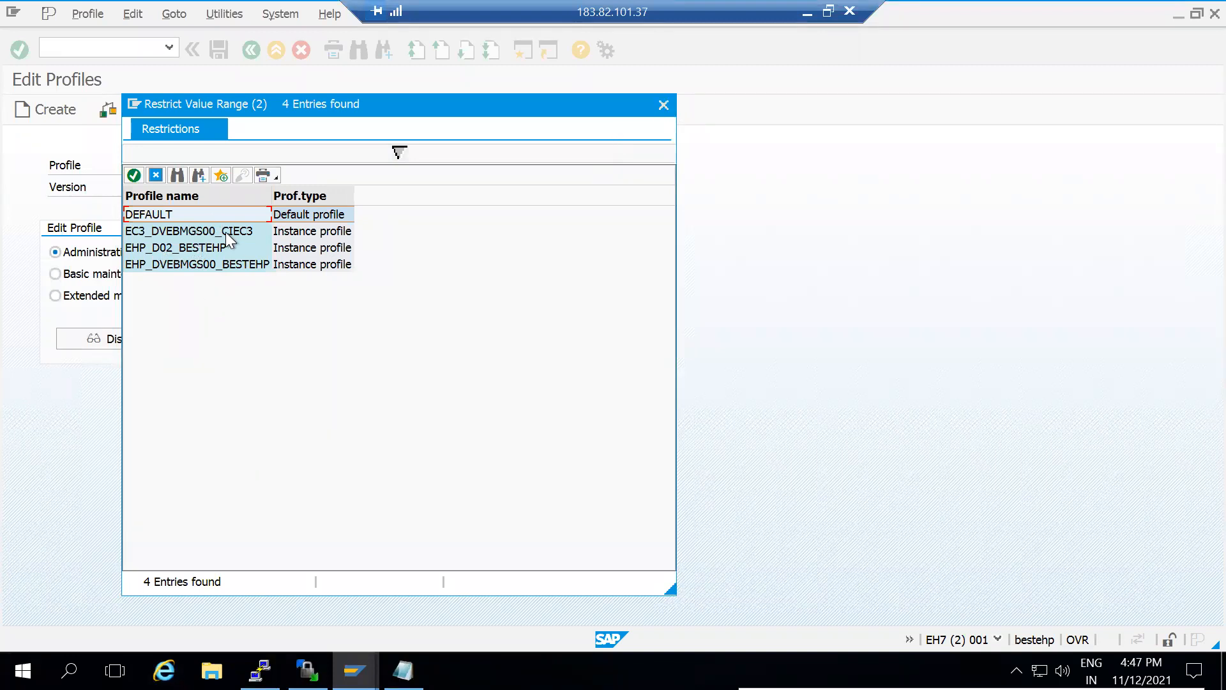
Close the profile list, view the active AS instances in SM51, and open RZ11 in a new session
click(662, 106)
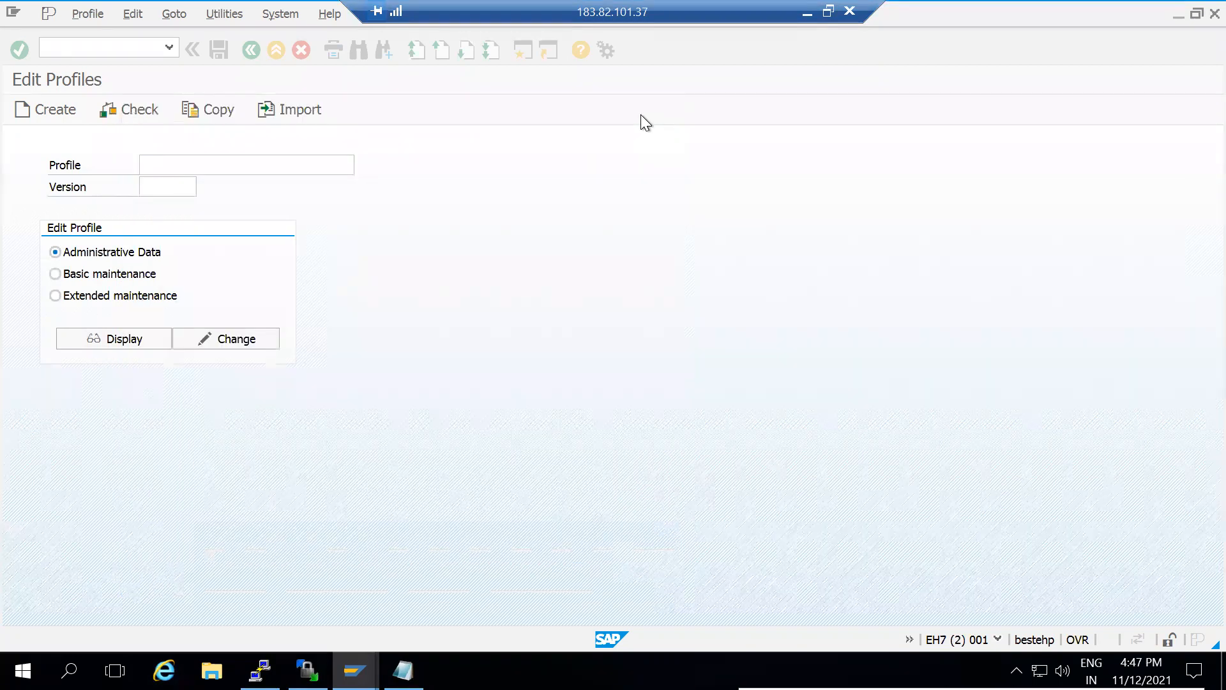
click(101, 52)
text(/nsm)
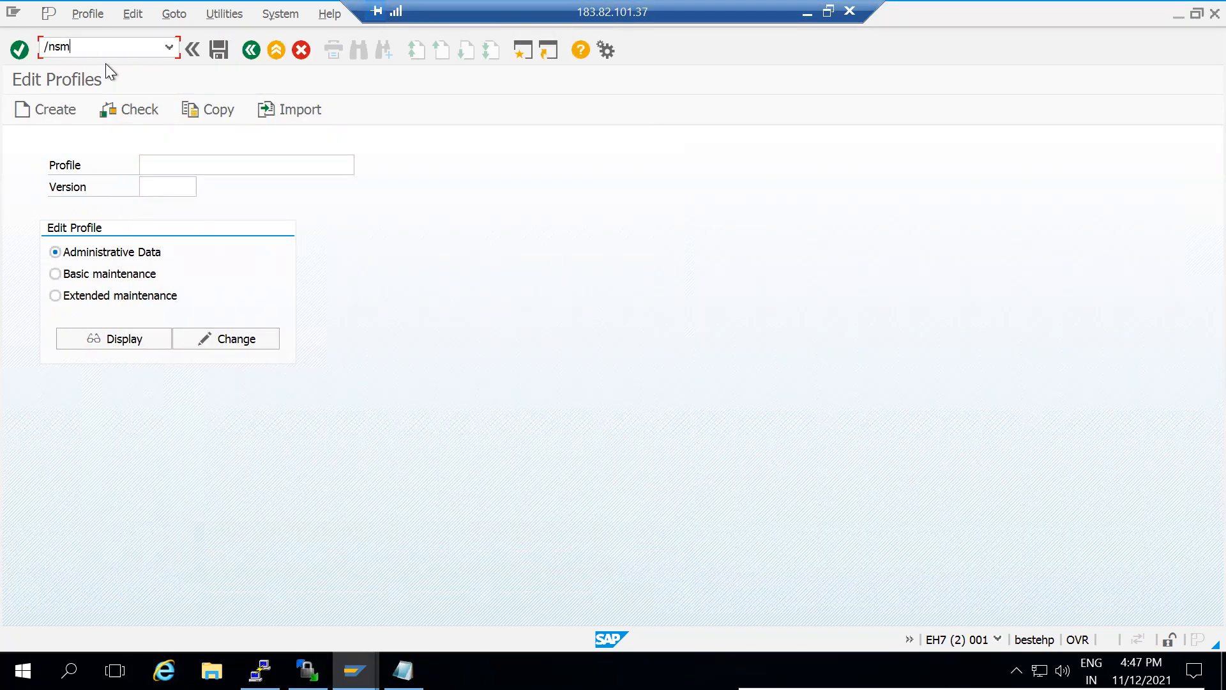
text(51)
key(Return)
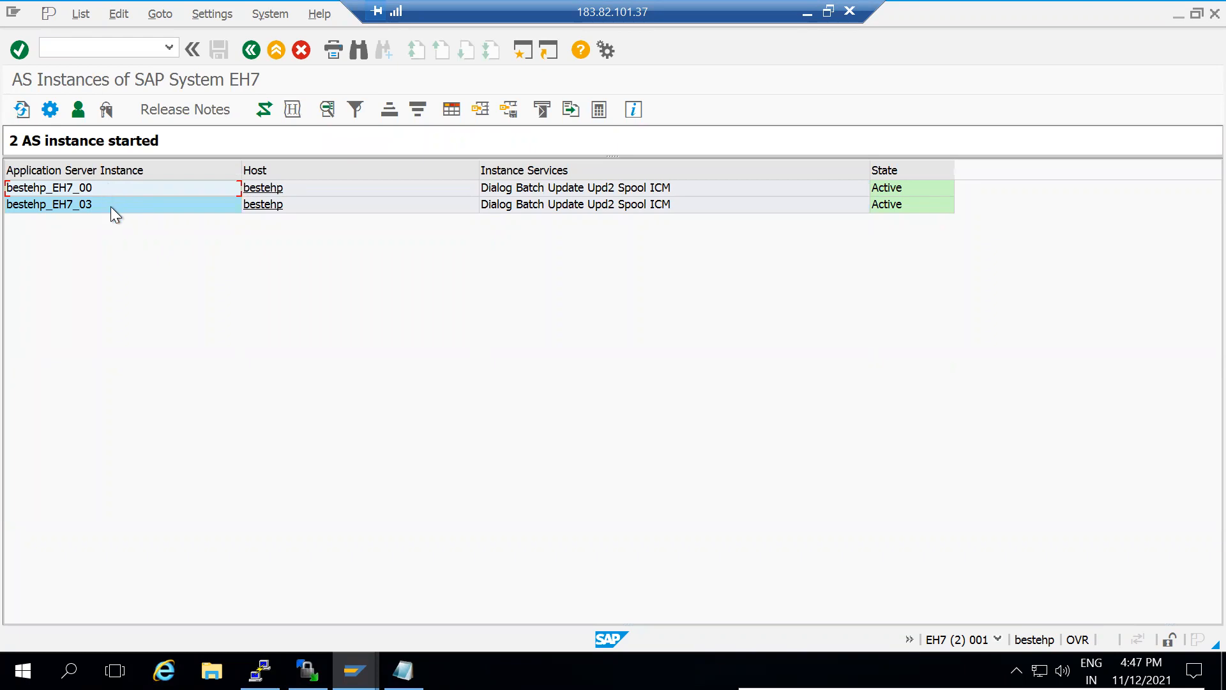
click(128, 47)
text(/orz11)
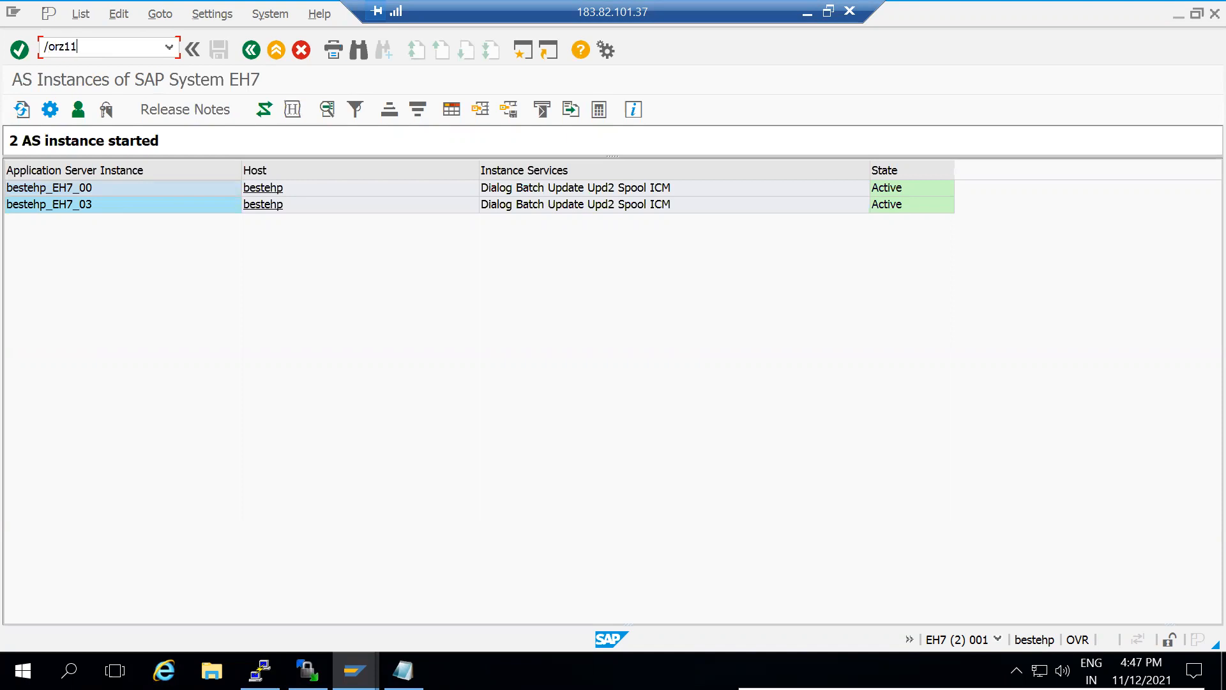
key(Return)
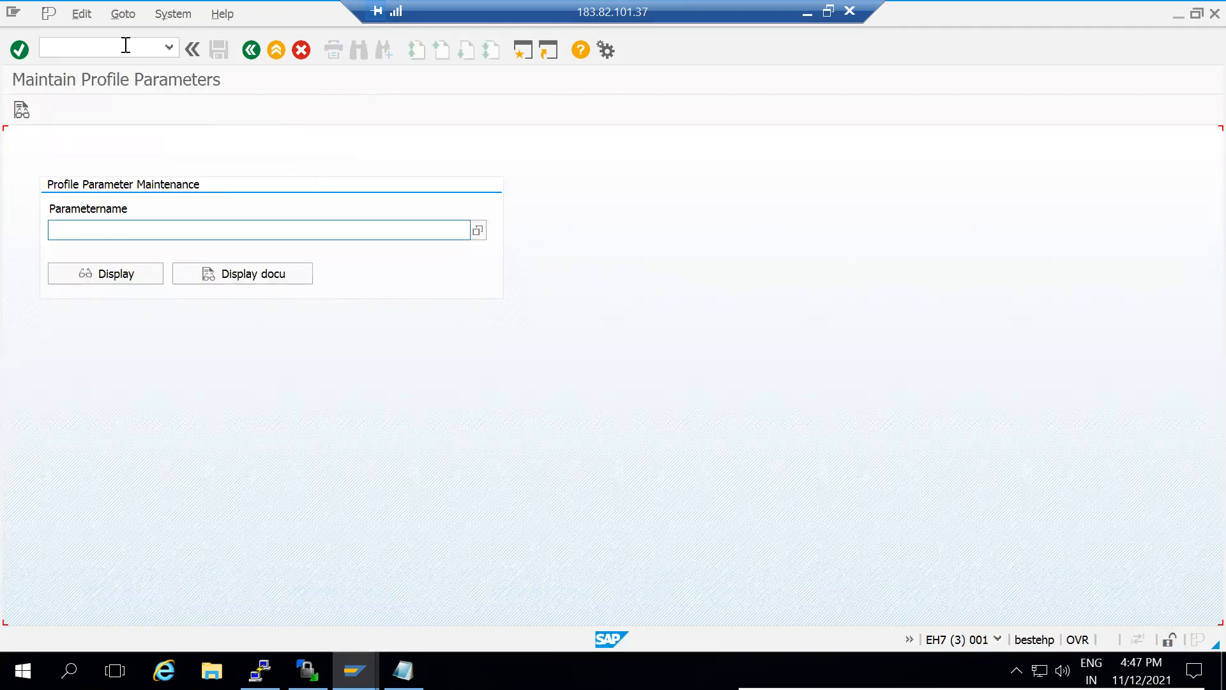
In the new session, run RZ10 and show its four-profile value list
click(126, 46)
text(/nsrz10)
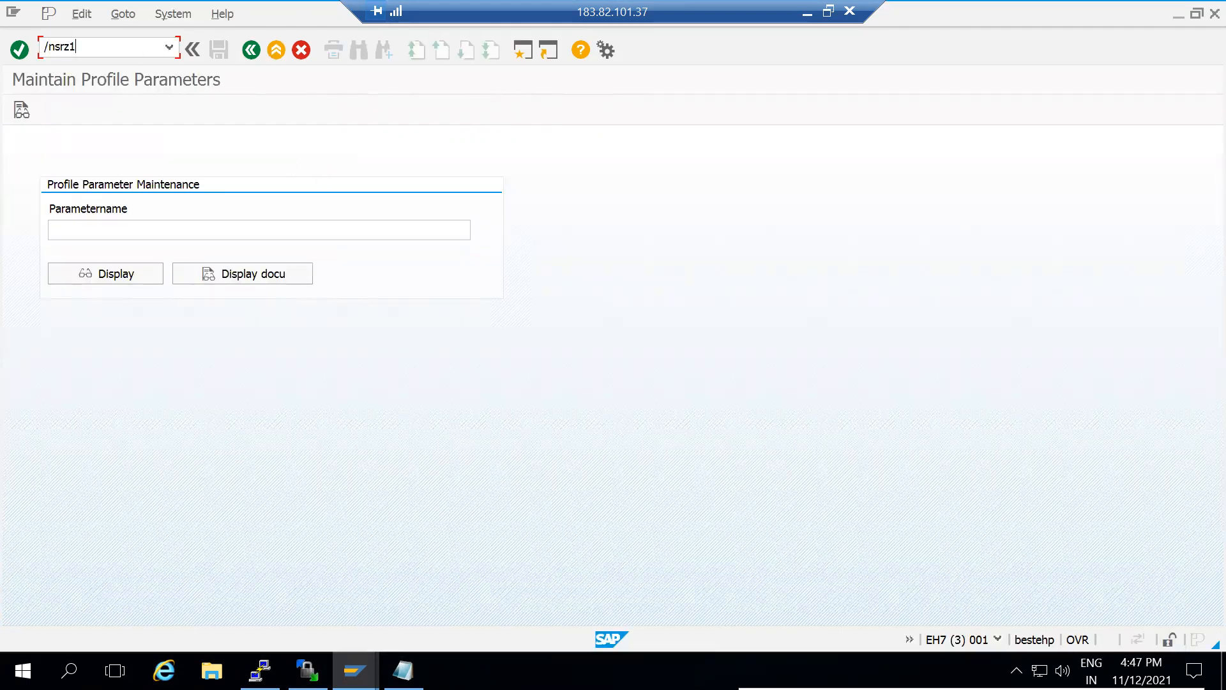
key(BackSpace)
key(BackSpace)
key(BackSpace)
key(BackSpace)
key(BackSpace)
text(rz10)
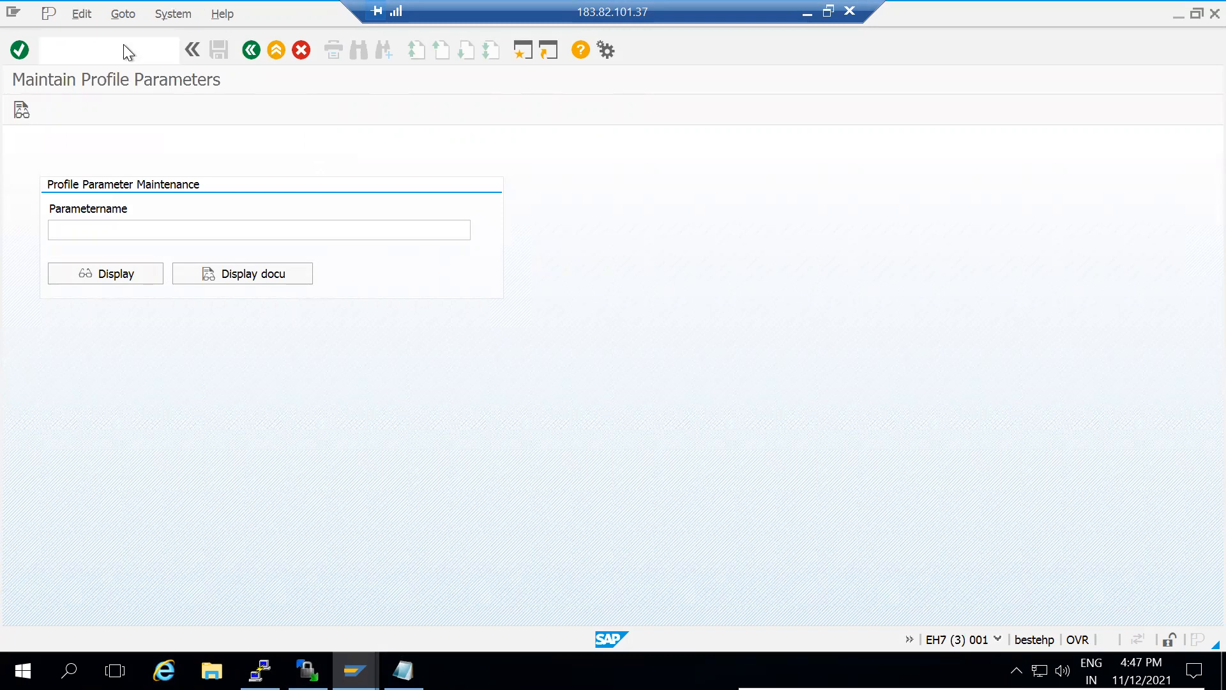
key(Return)
click(361, 167)
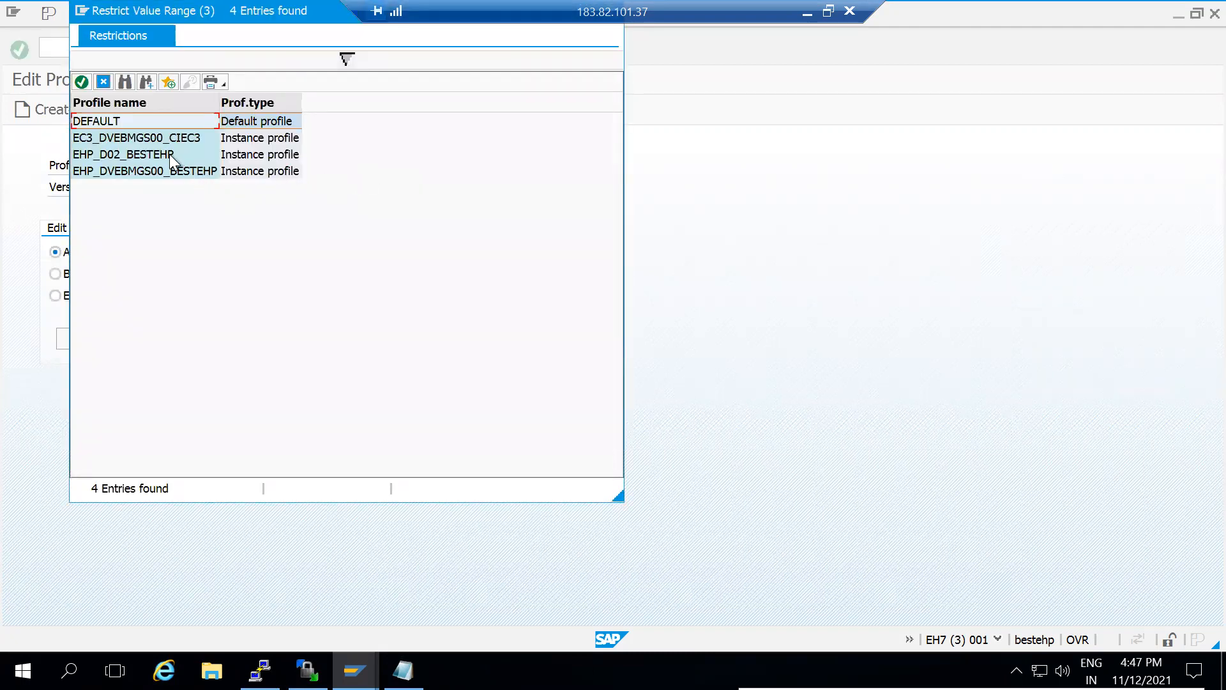
Highlight EHP_DVEBMGS00_BESTEHP, compare it with the SM51 instances window, then close the value list
click(167, 171)
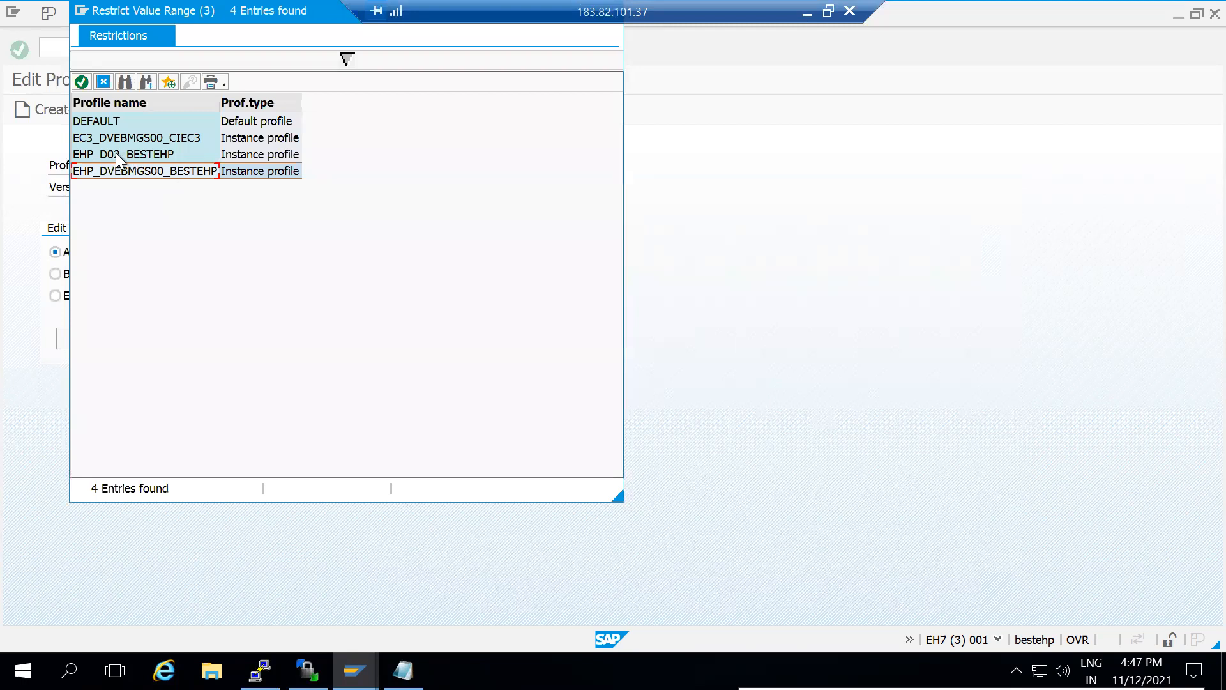
click(353, 669)
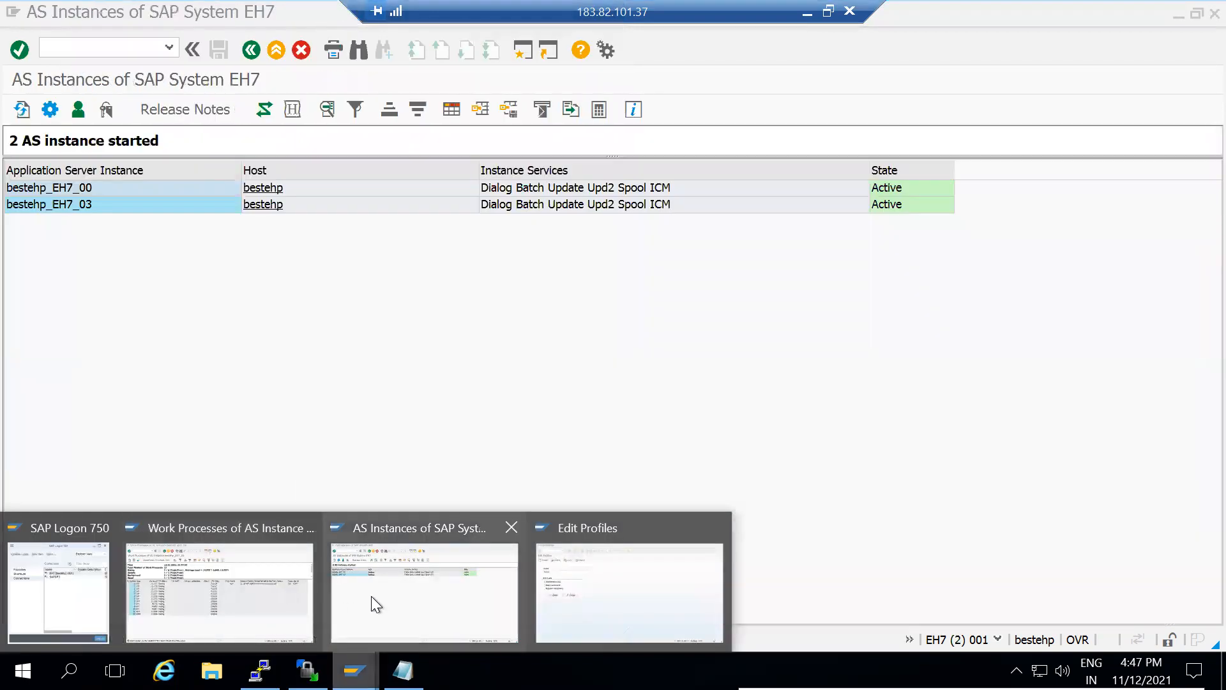
click(370, 596)
key(alt+Tab)
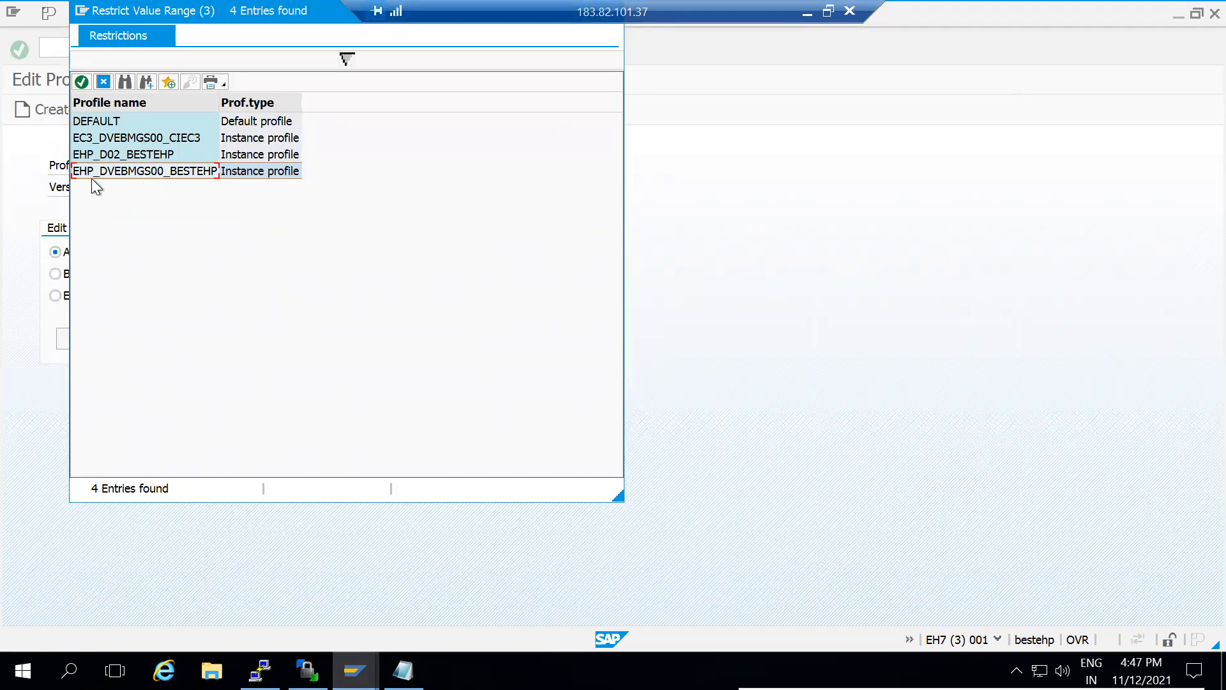
drag(236, 13, 219, 193)
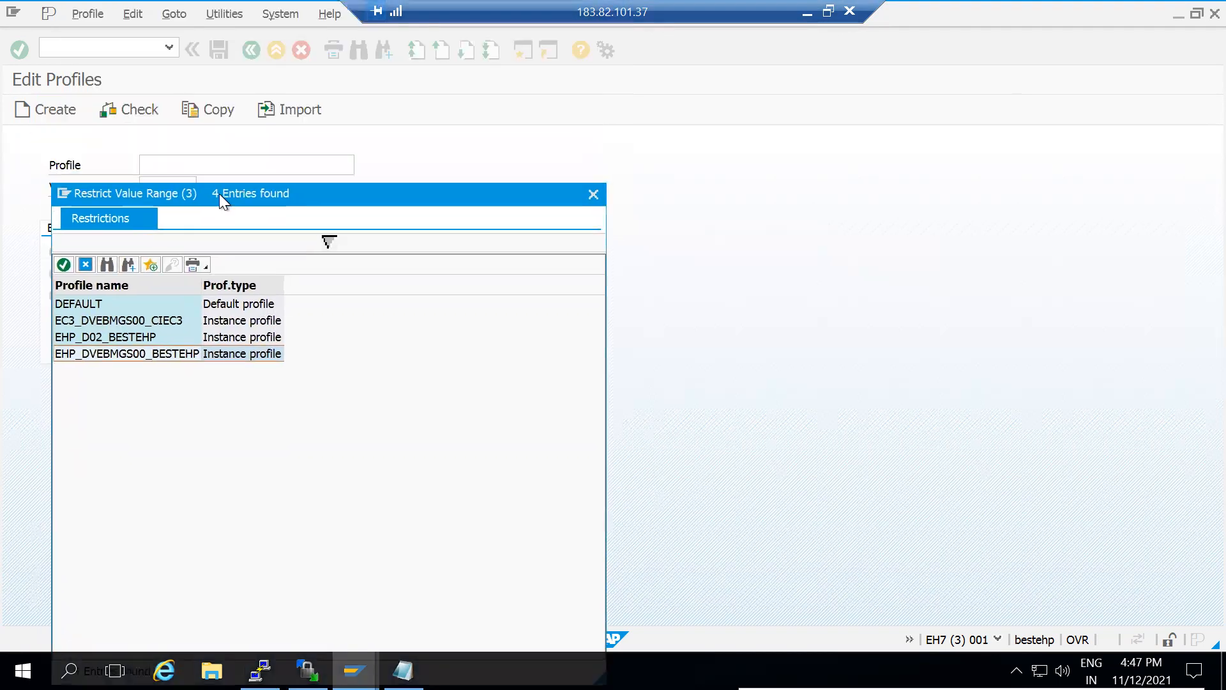
click(593, 194)
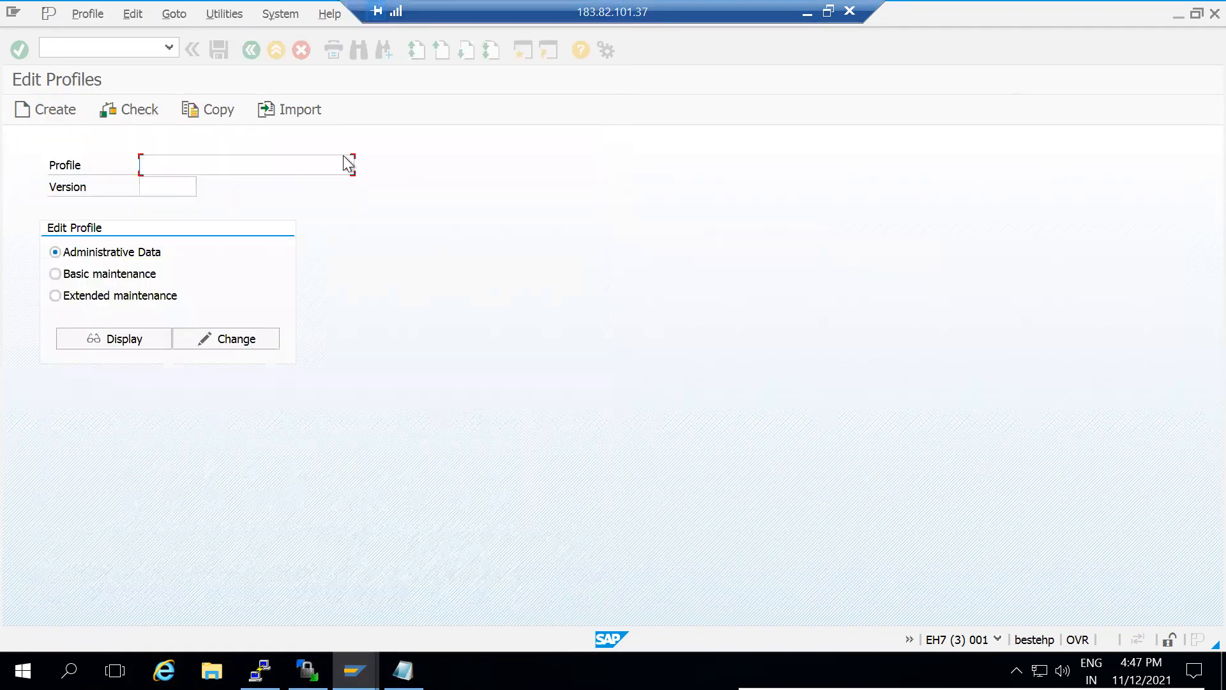
Import the profiles of the active servers and return to Edit Profiles
click(232, 13)
key(Right)
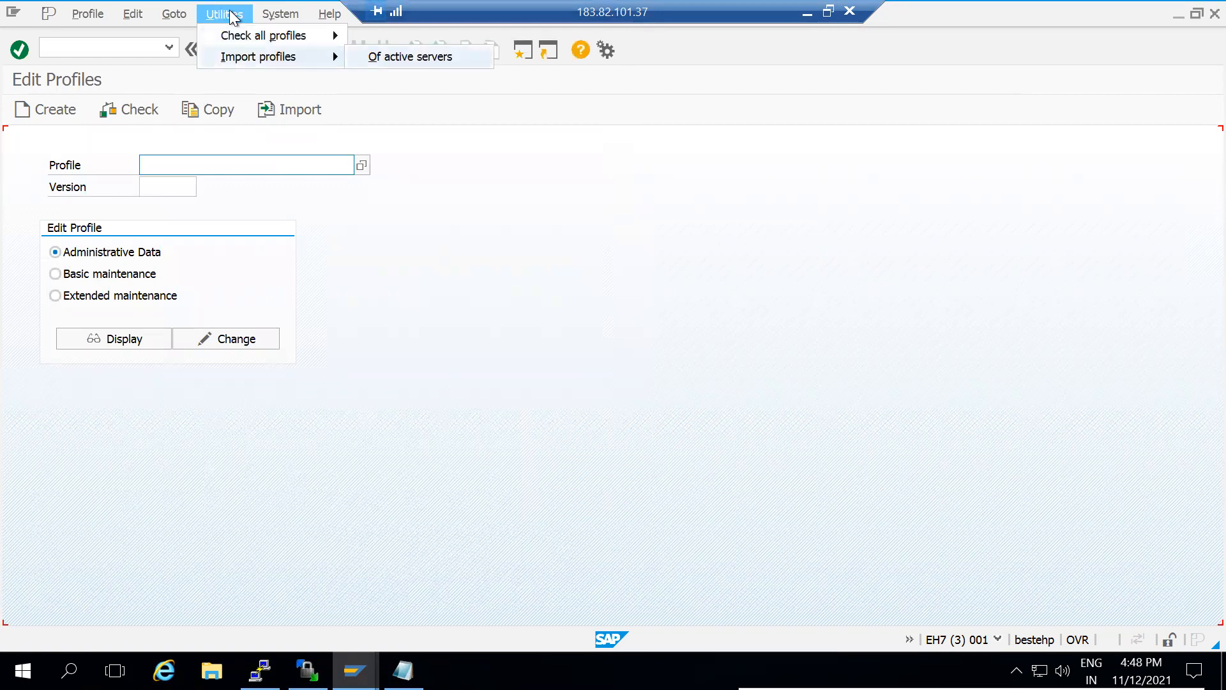
key(Return)
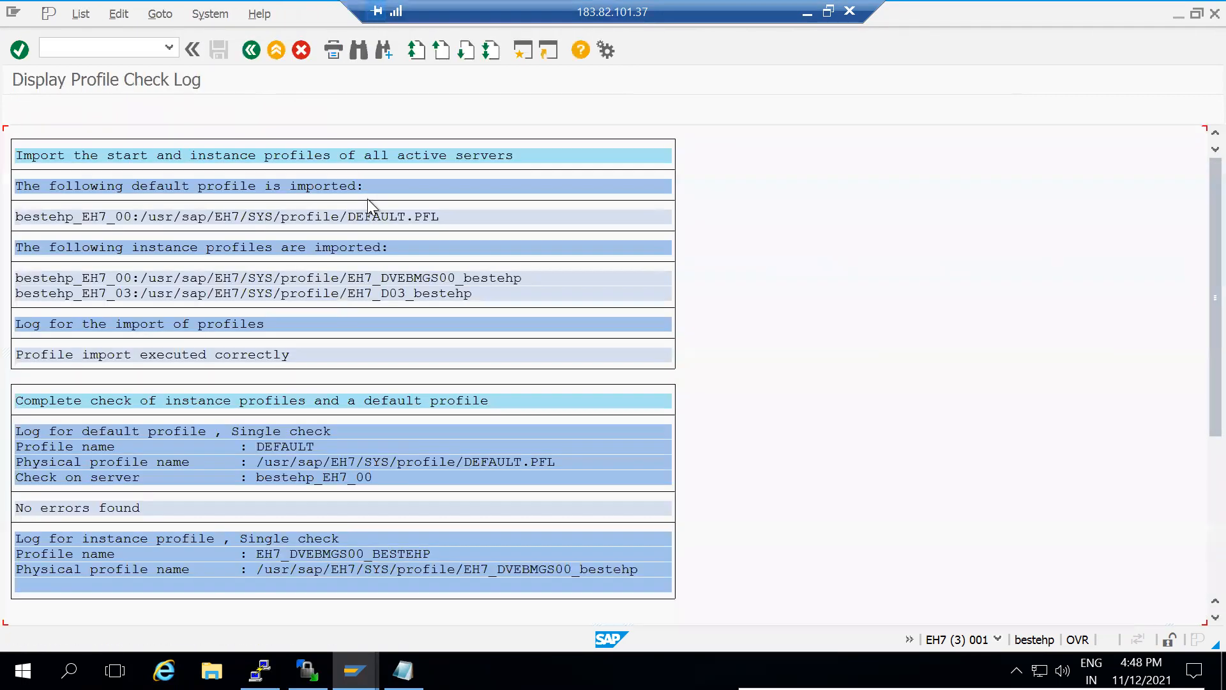
key(F3)
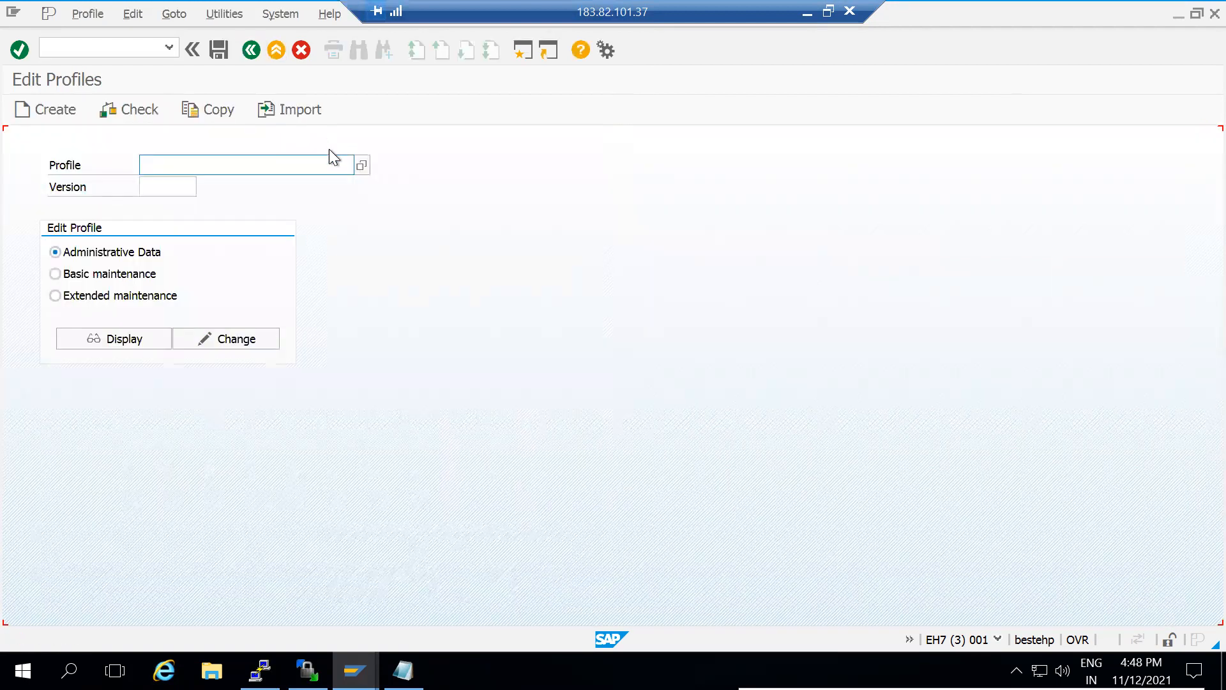
Reopen the profile list, point out the imported EH7_D03_BESTEHP profile, then close it
key(F4)
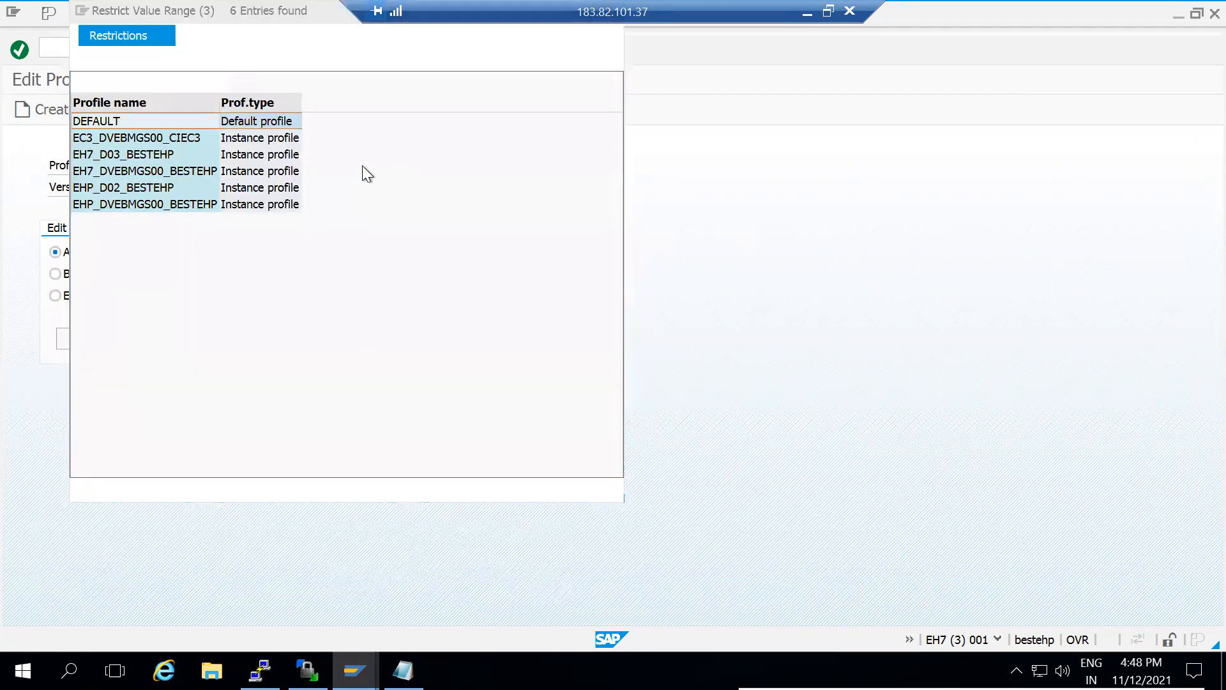
click(134, 155)
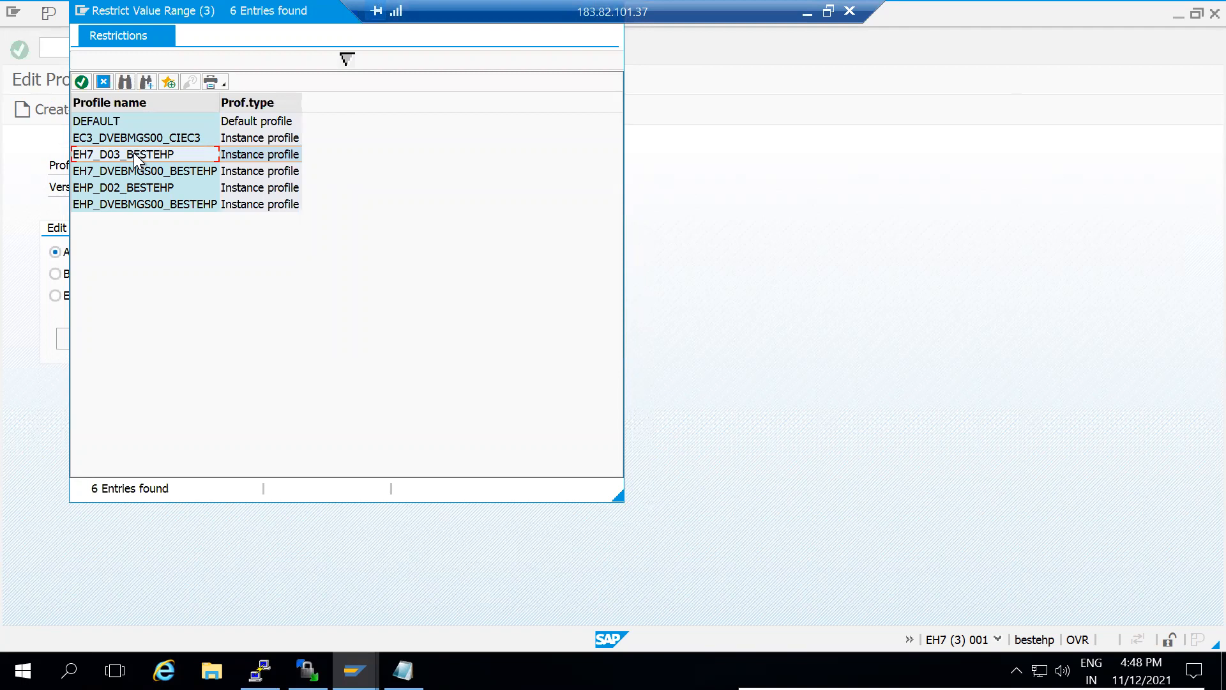
drag(193, 15, 198, 184)
click(613, 185)
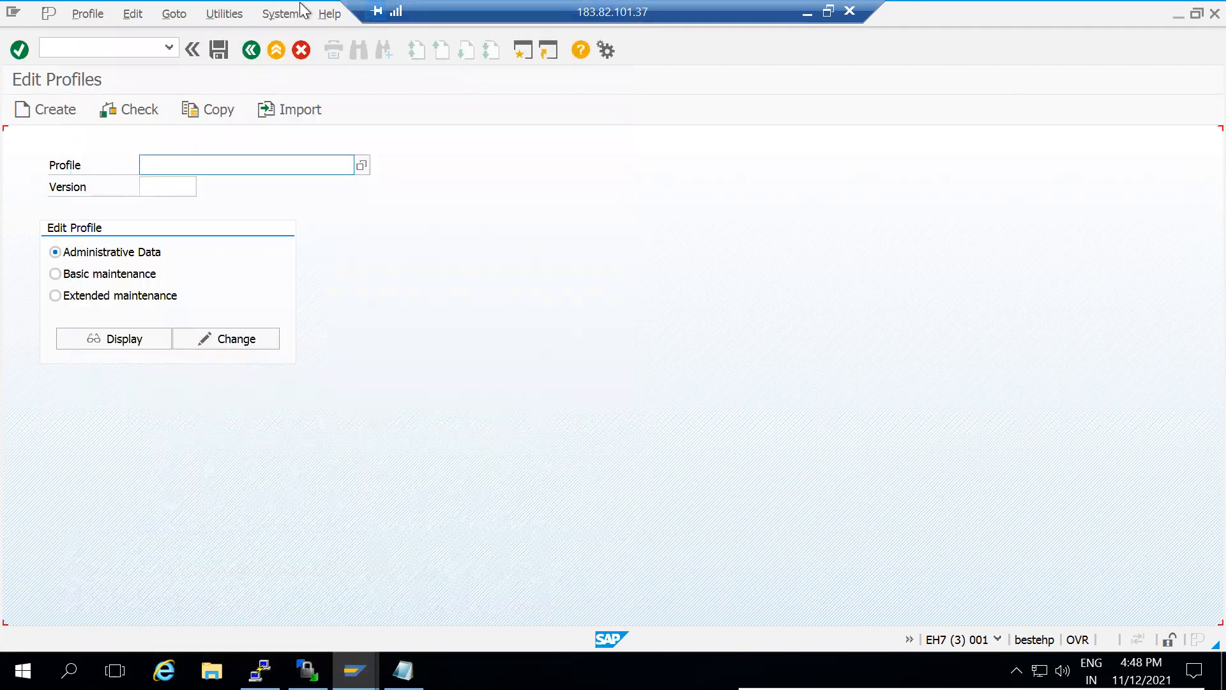
click(229, 14)
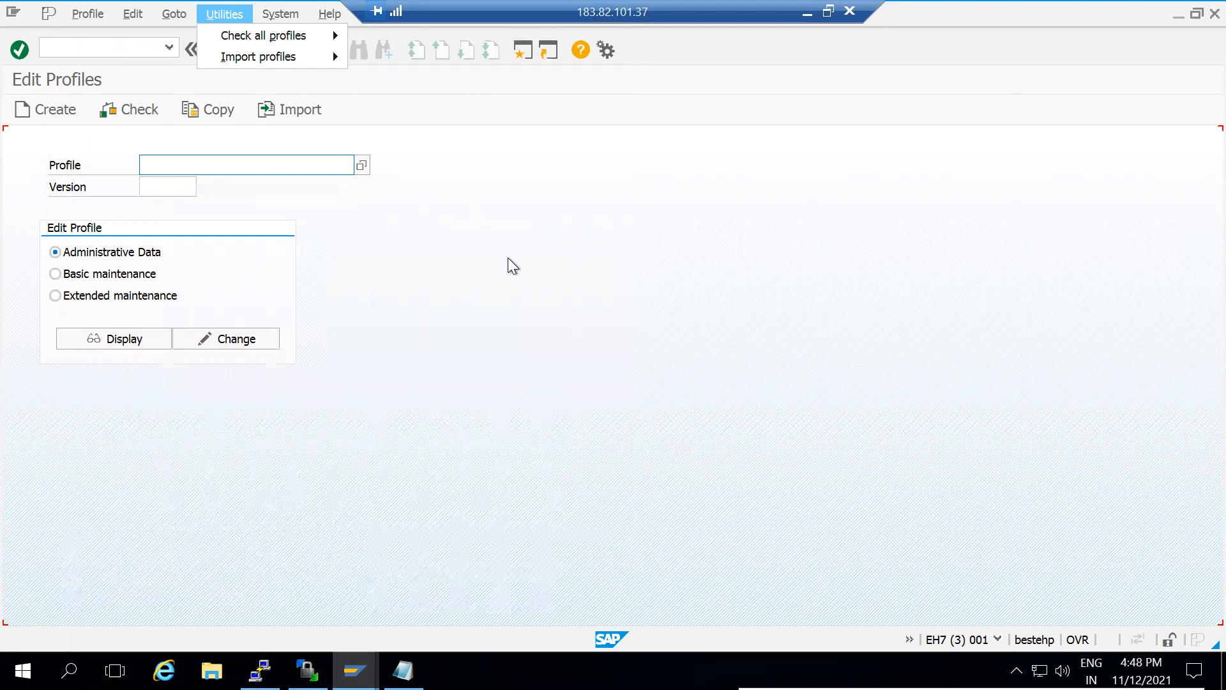
mouse_move(300, 57)
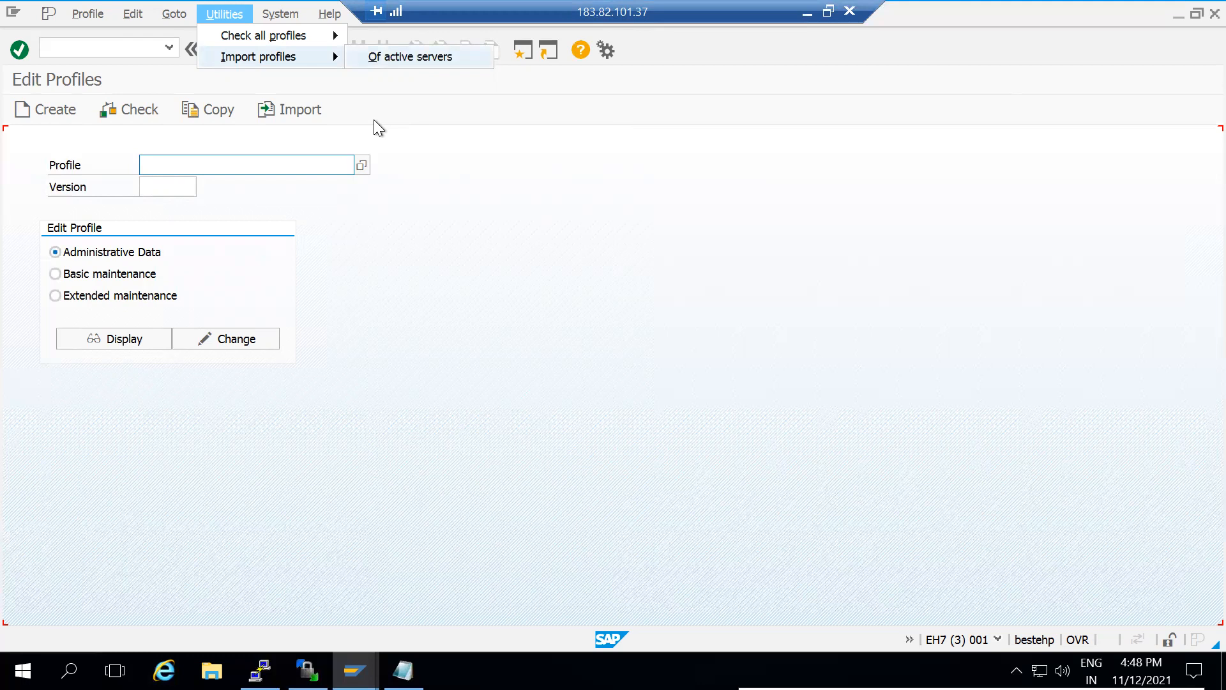
click(366, 163)
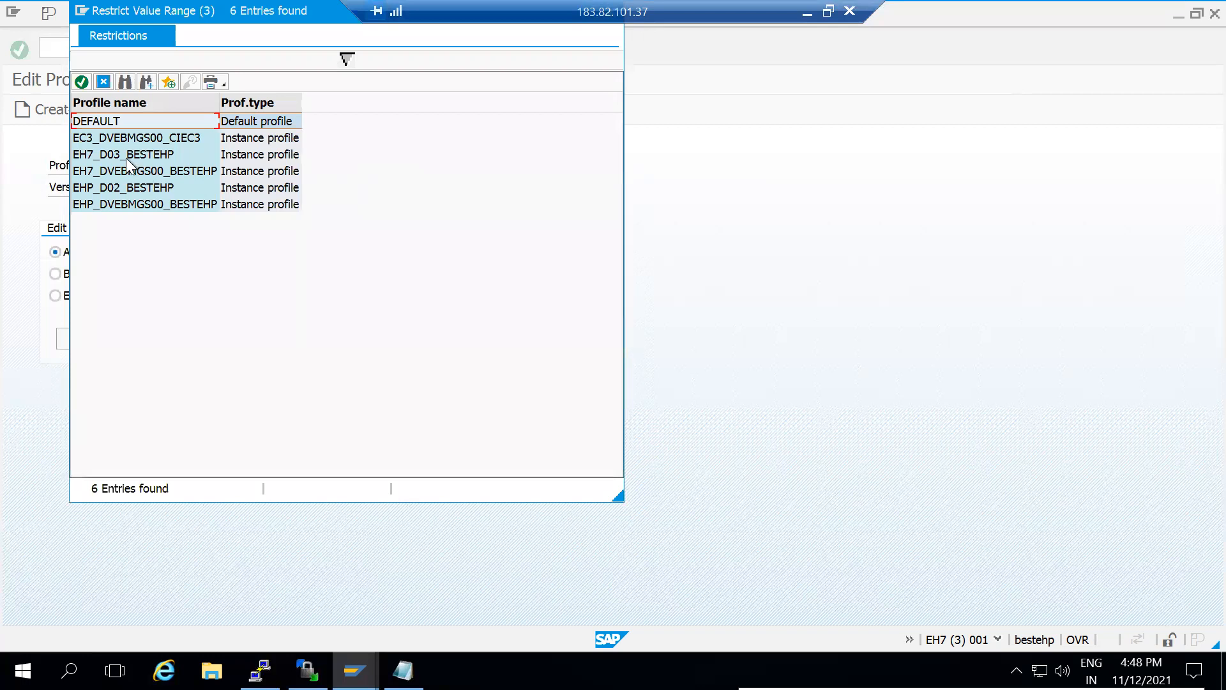
click(86, 139)
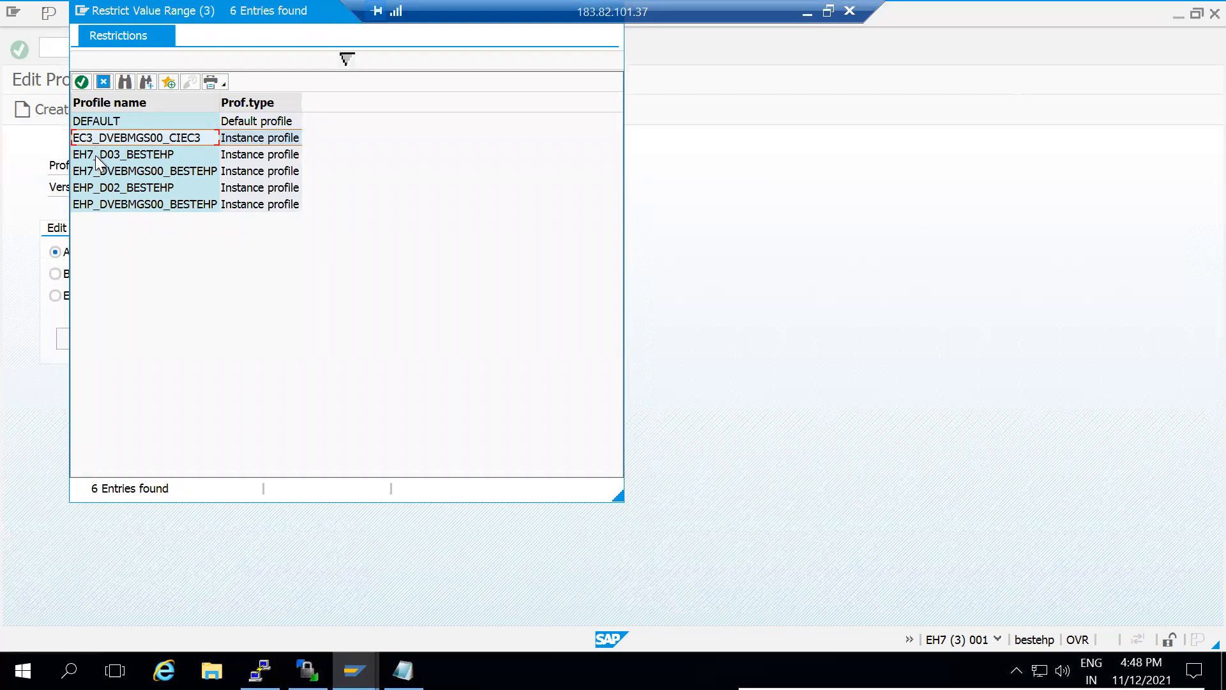
click(97, 156)
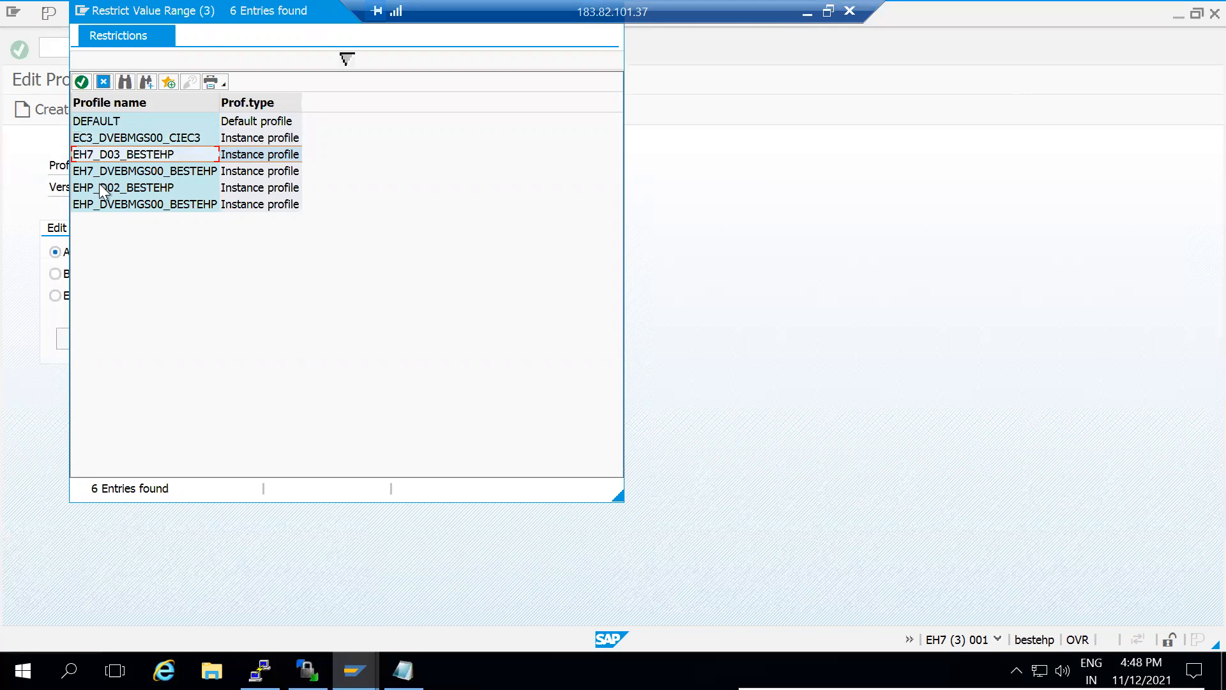
click(102, 175)
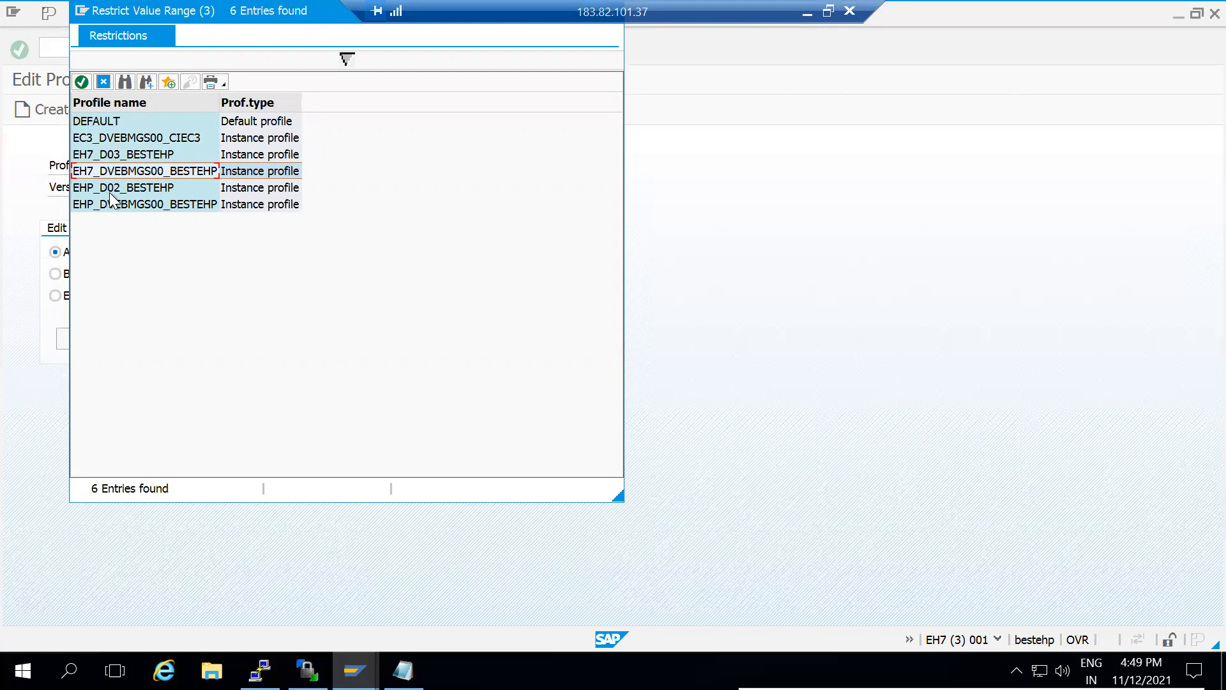
click(118, 193)
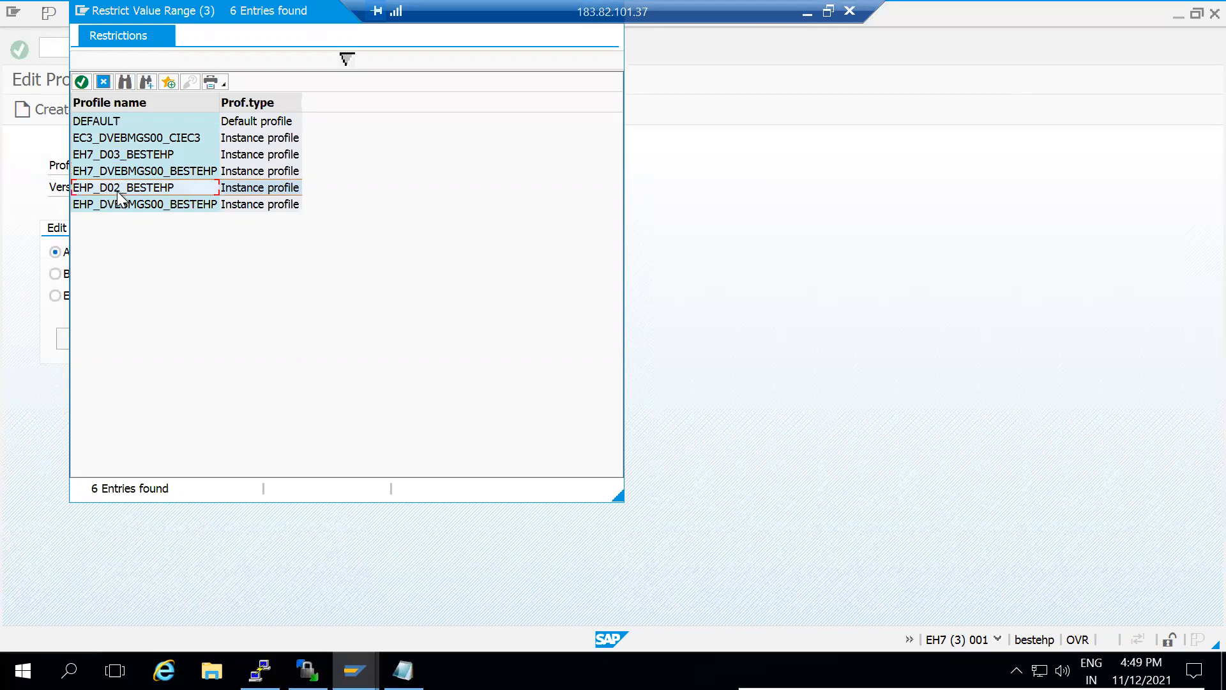
click(125, 205)
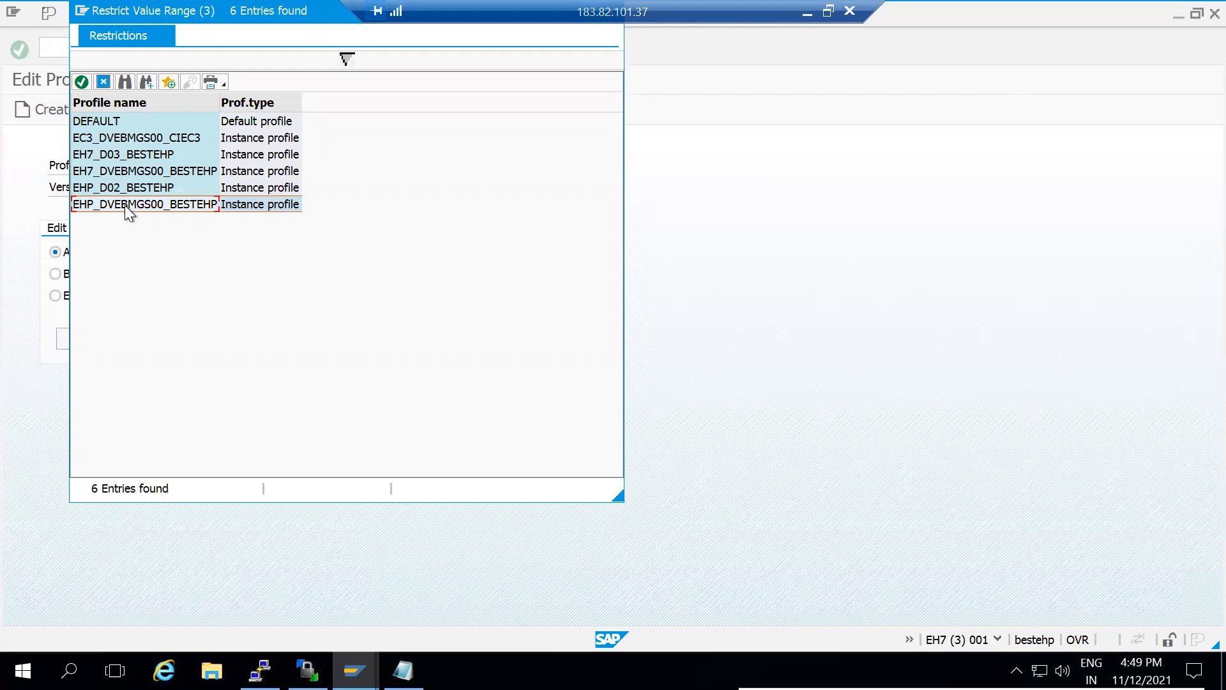
click(126, 139)
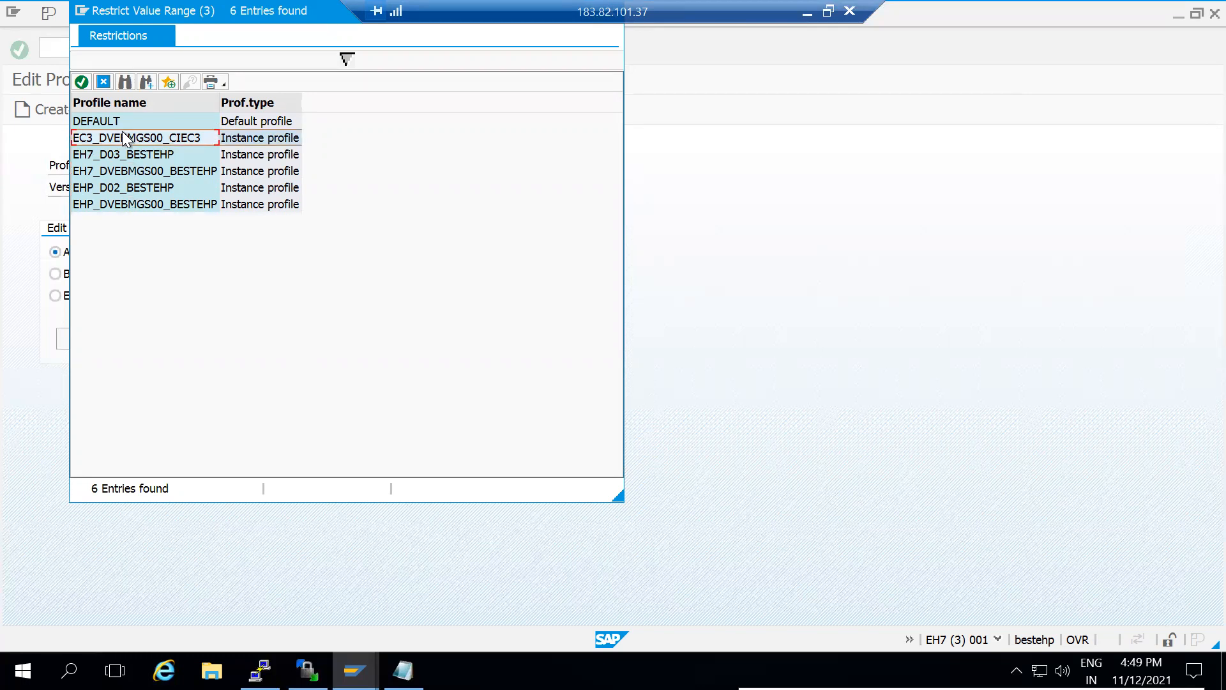
click(355, 671)
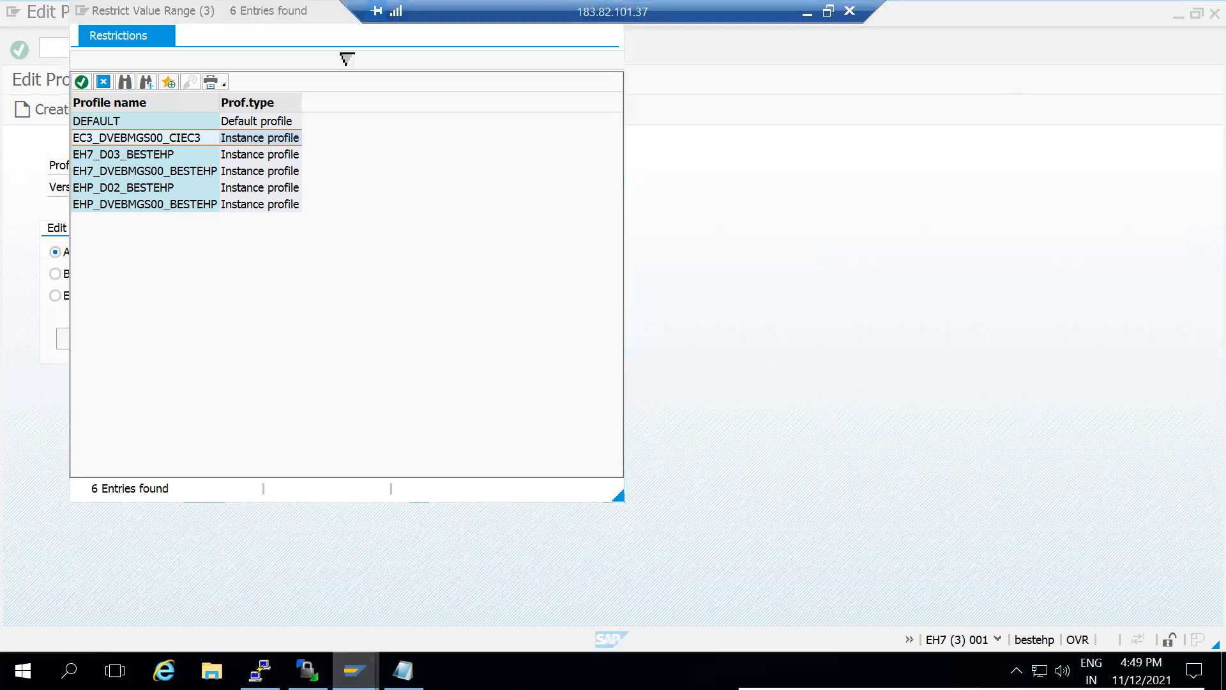
click(456, 596)
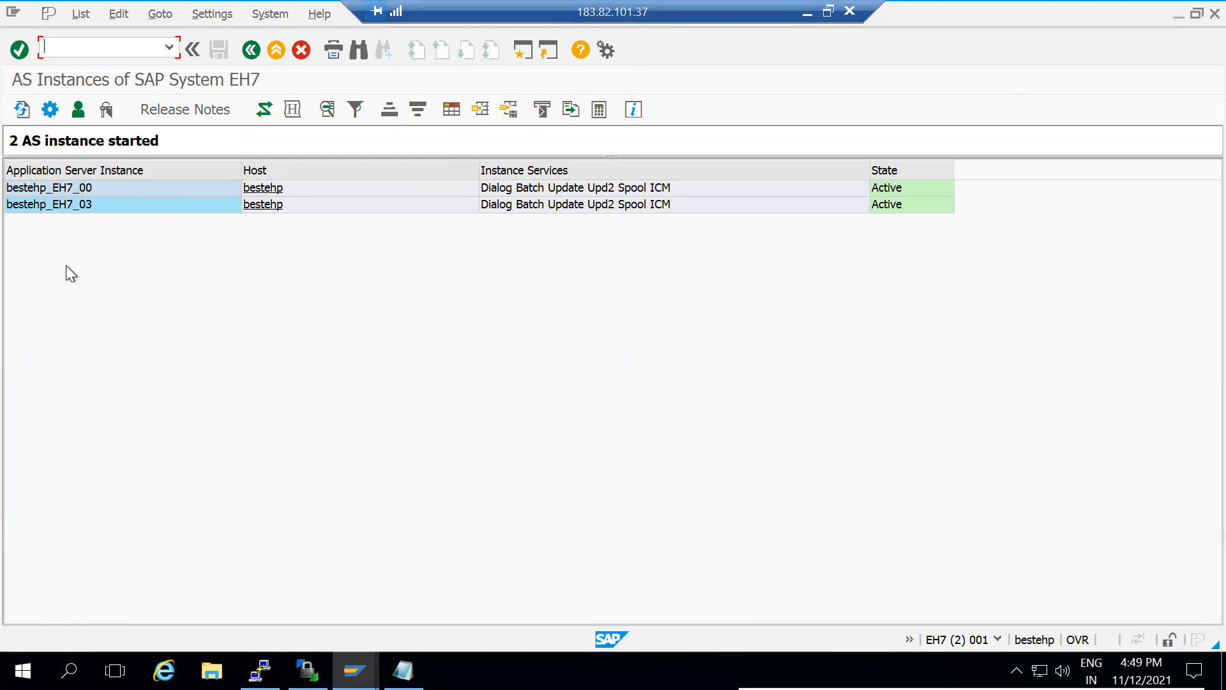
key(alt+Tab)
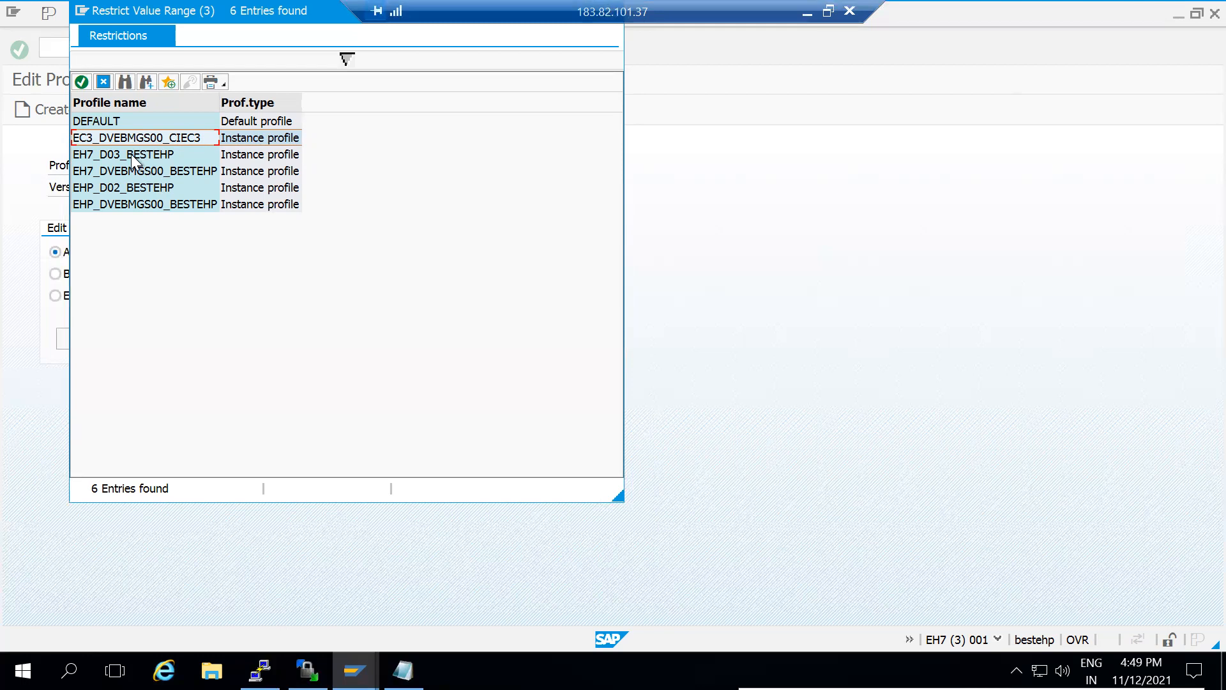
click(132, 157)
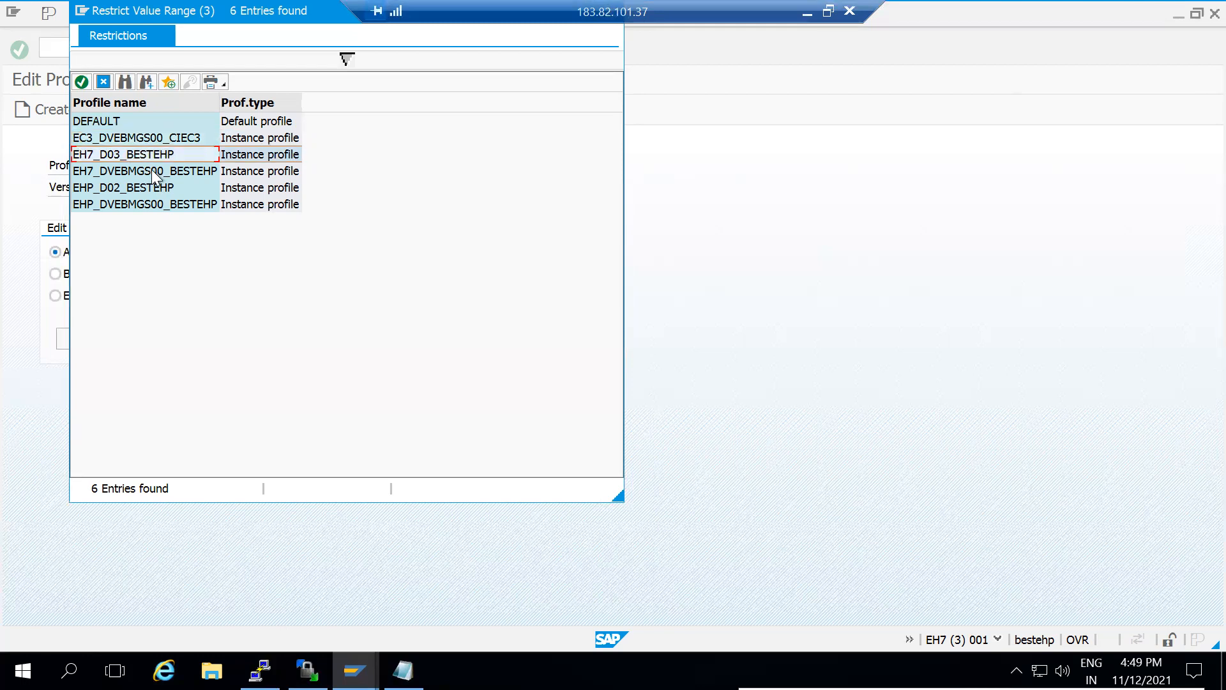
click(153, 172)
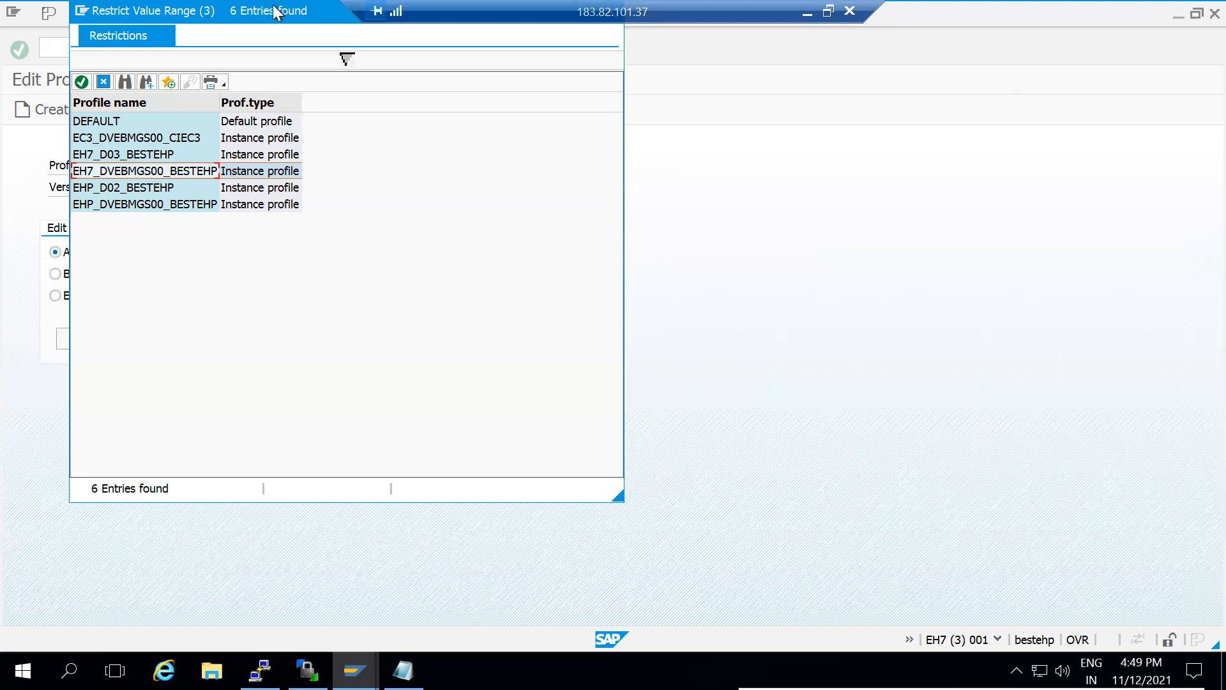
drag(278, 13, 516, 202)
click(549, 205)
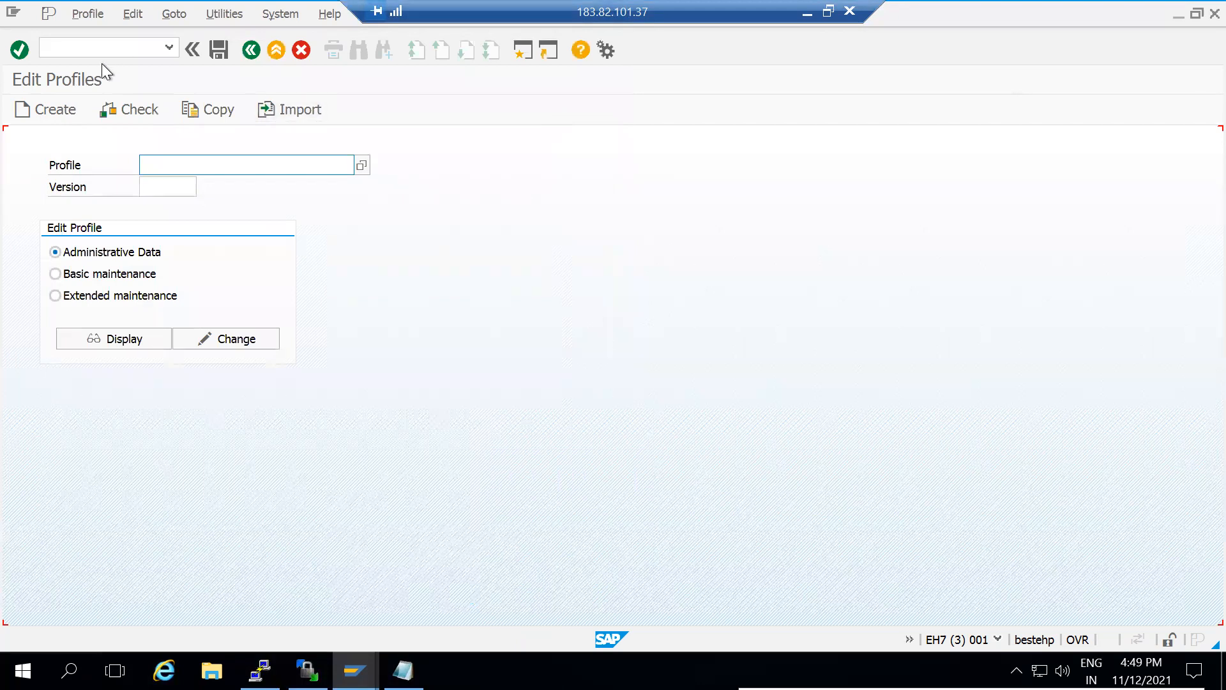
Show bestehp_EH7_00's work processes with the full header and mark its 7 dialog processes
click(103, 48)
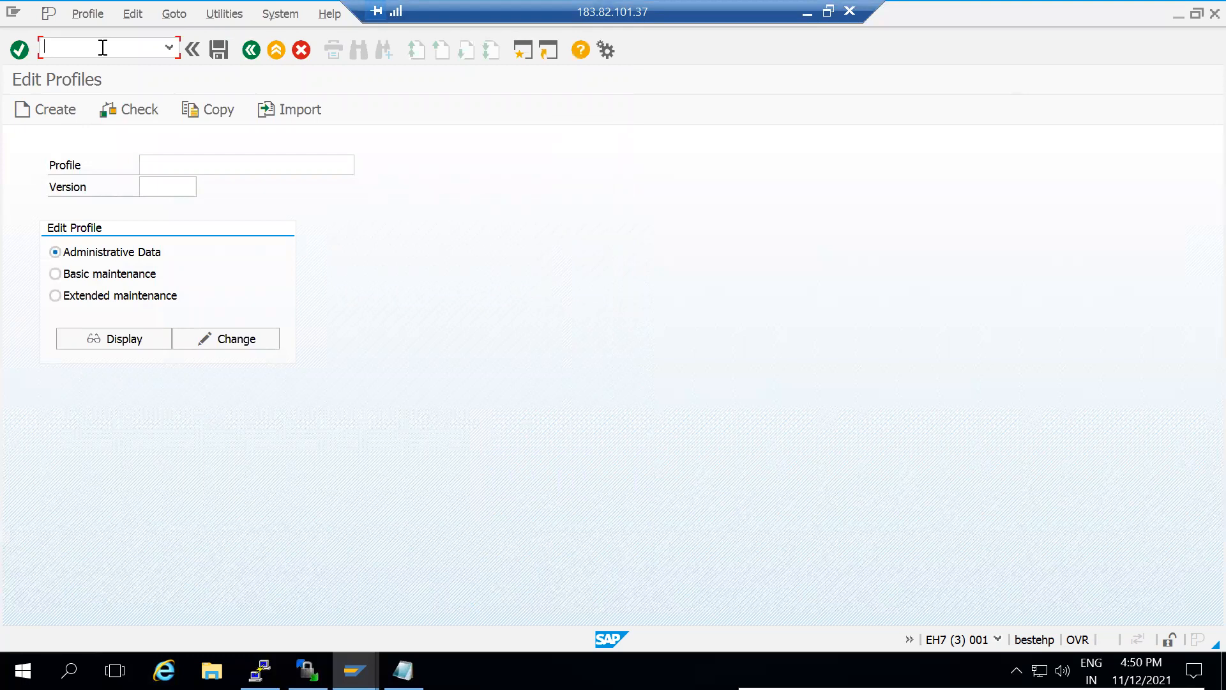
click(354, 670)
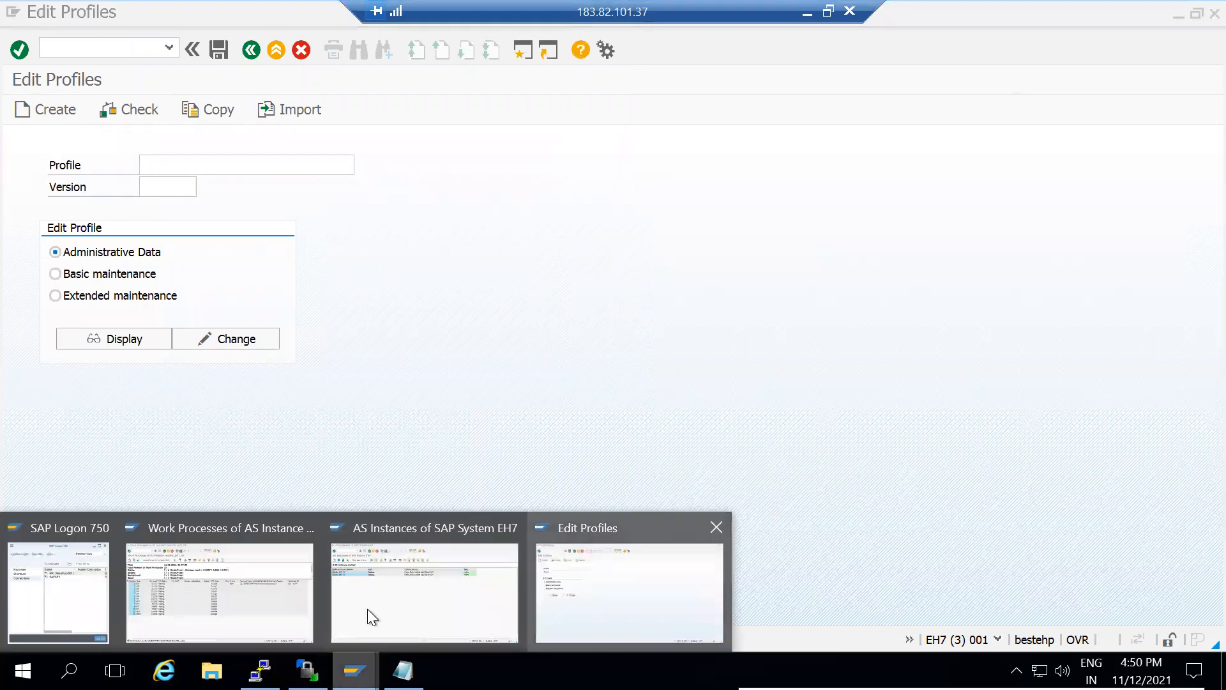
click(235, 601)
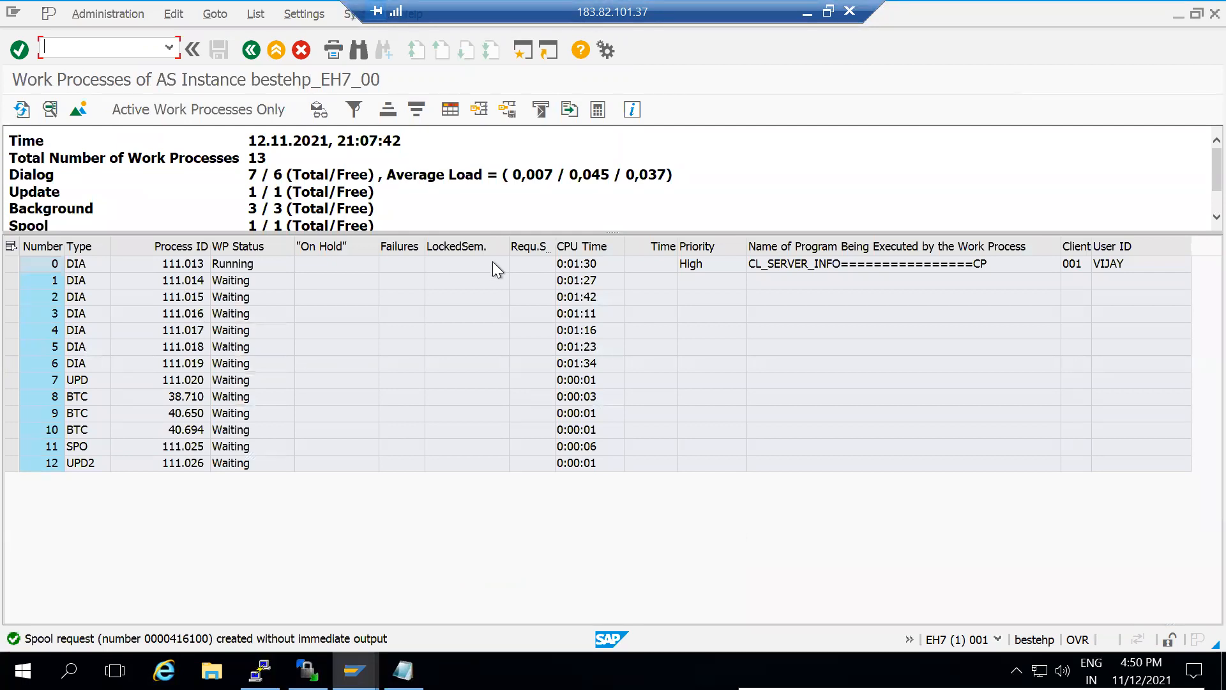
drag(628, 232, 637, 299)
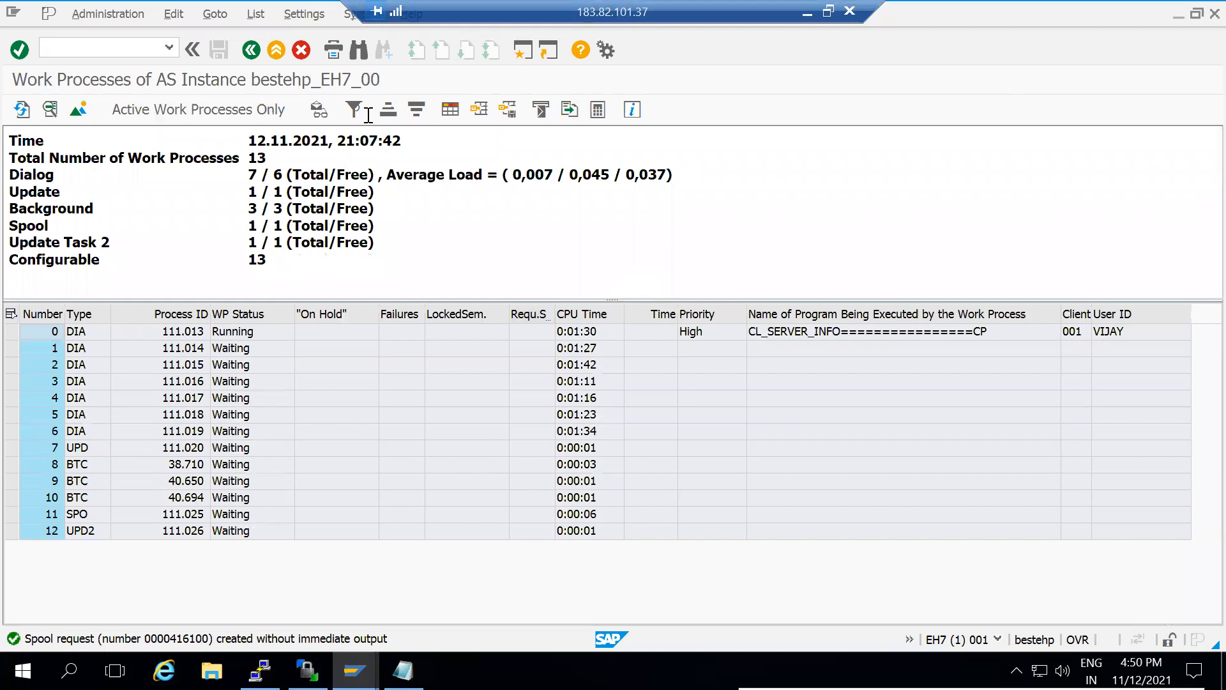
key(alt+Tab)
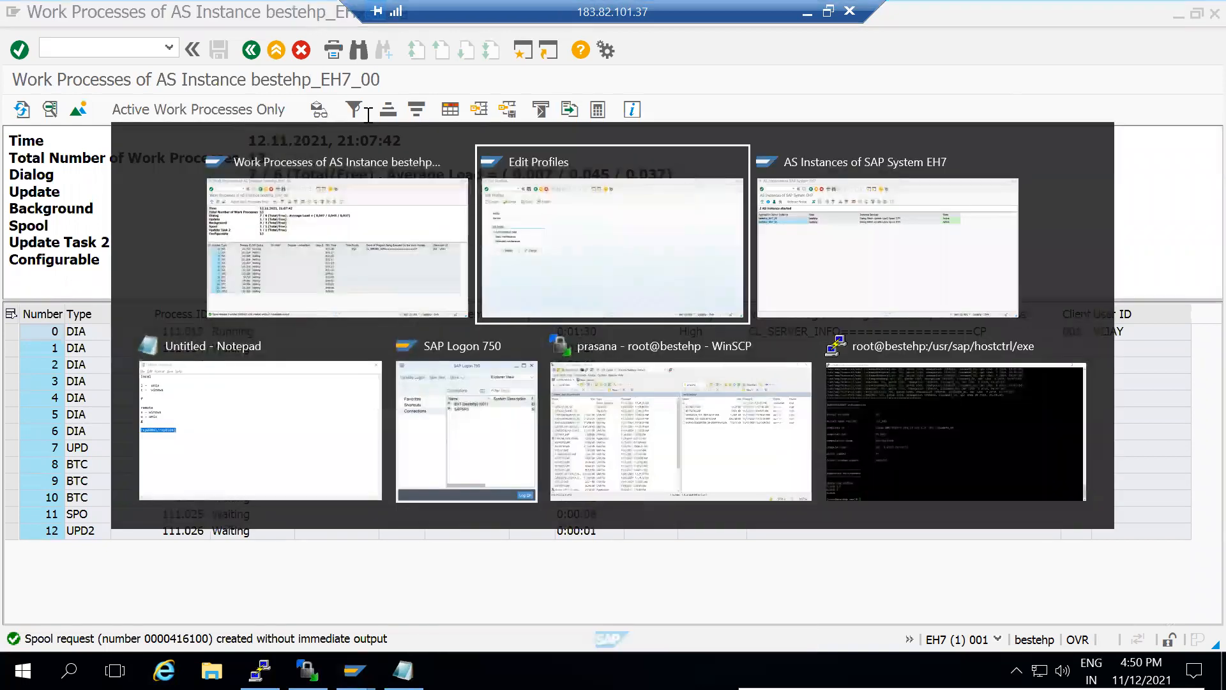
key(alt+Tab)
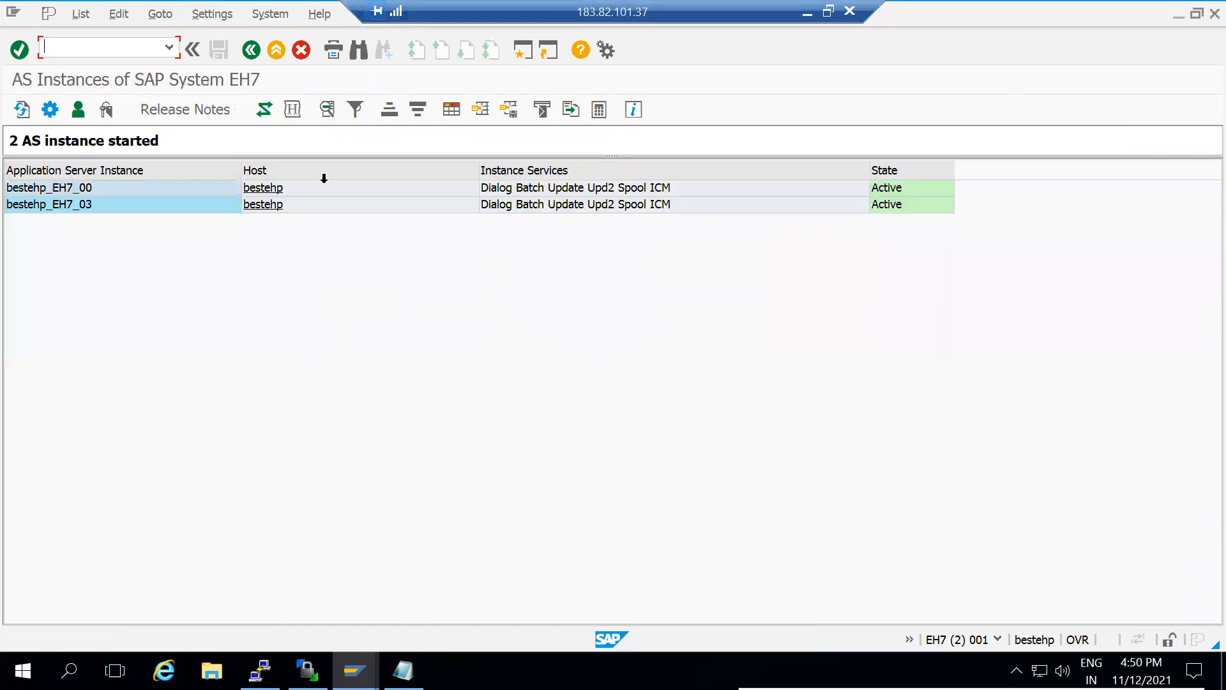
key(alt+Tab)
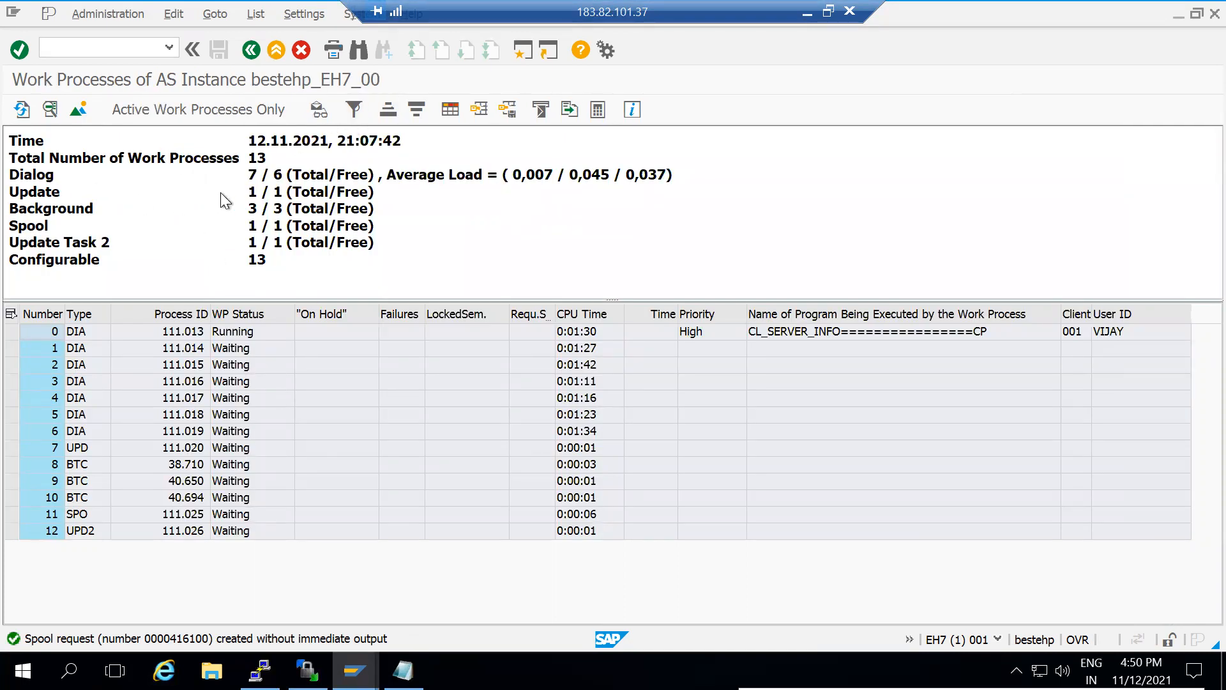
drag(254, 174, 10, 172)
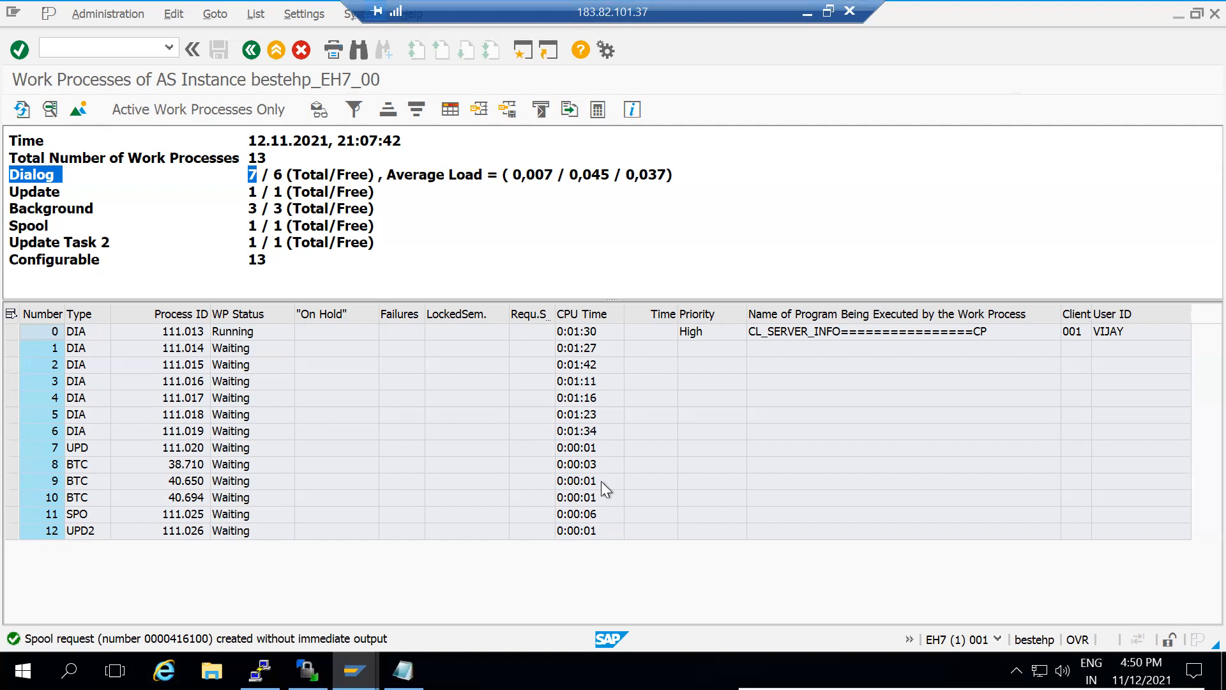
Add the line 'rdisp/wp_no_dia =7' to the Notepad notes and return to SAP
click(804, 12)
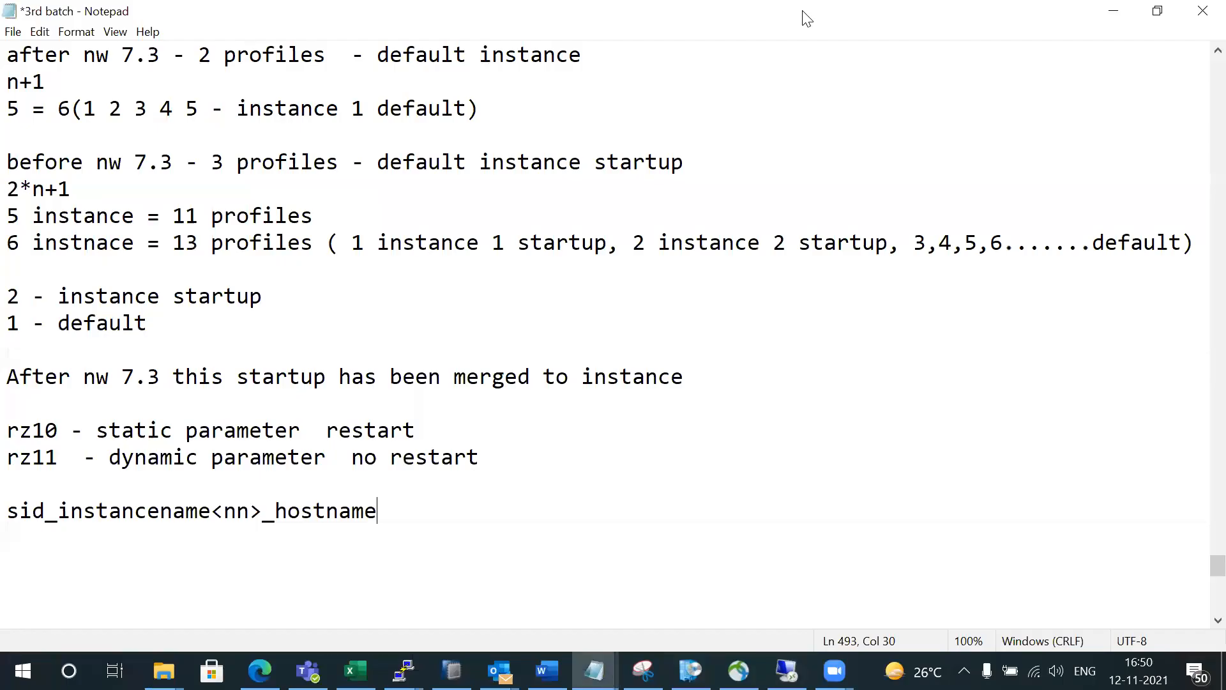
key(Return)
key(Return)
text(rdisp/wp_no_dia =7)
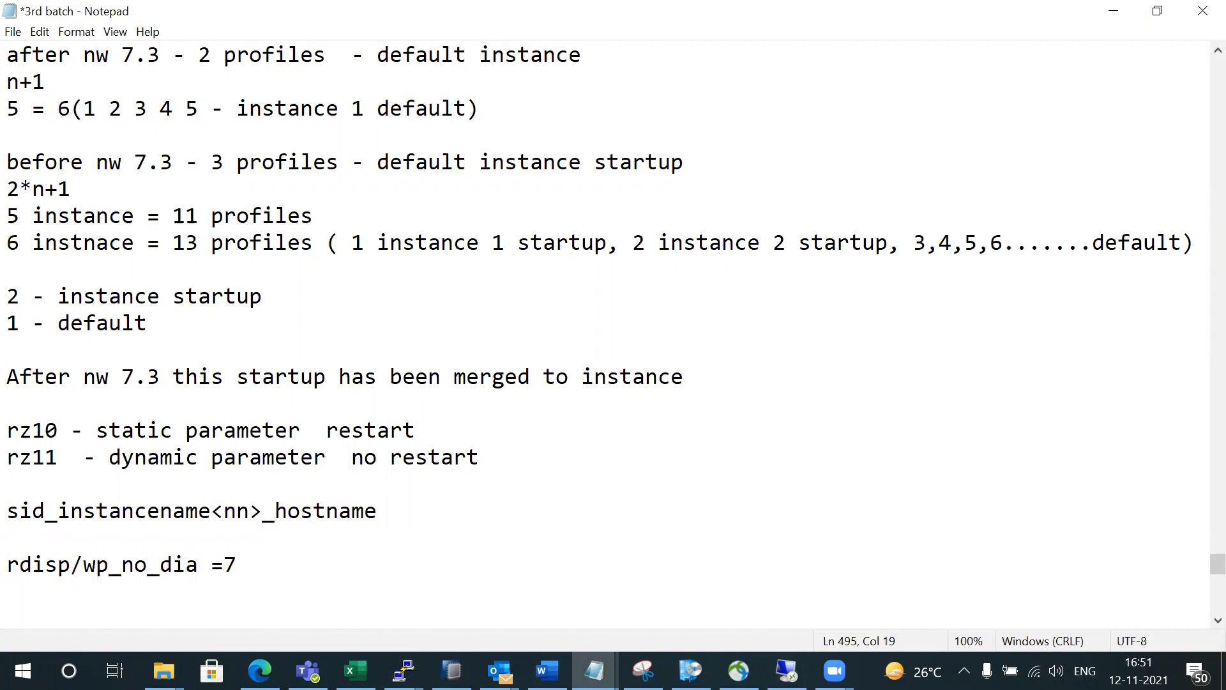
click(786, 670)
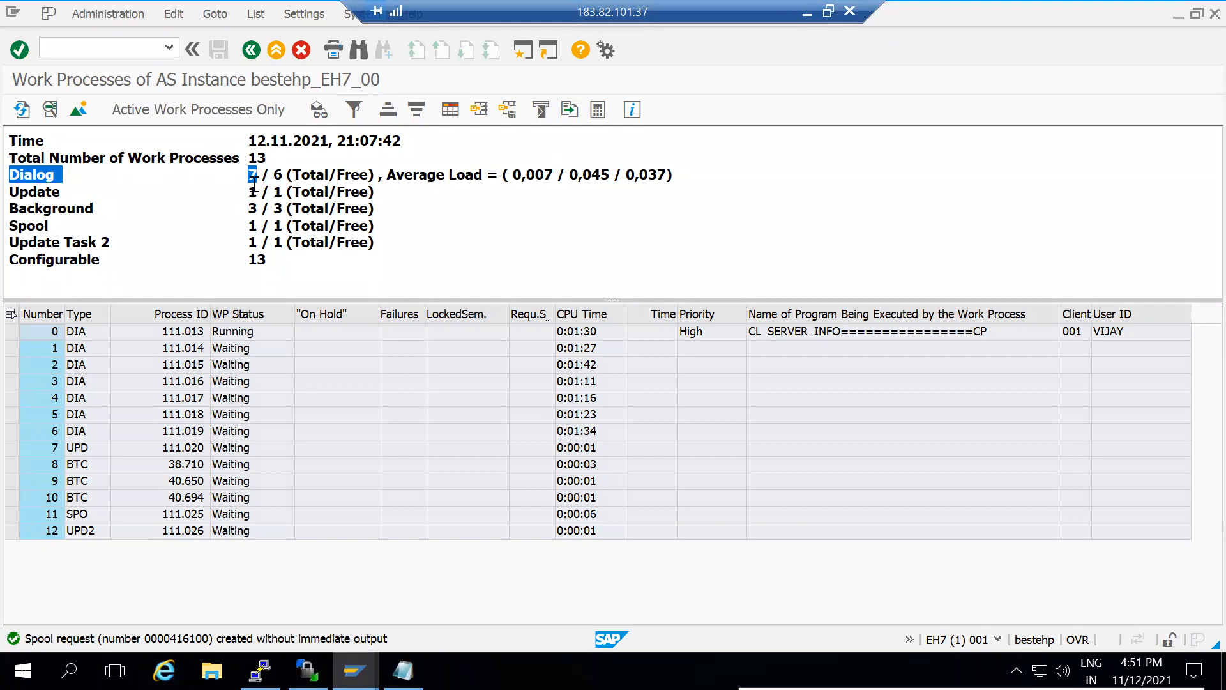
In RZ10, open profile EH7_DVEBMGS00_BESTEHP in Extended maintenance for changing
click(354, 671)
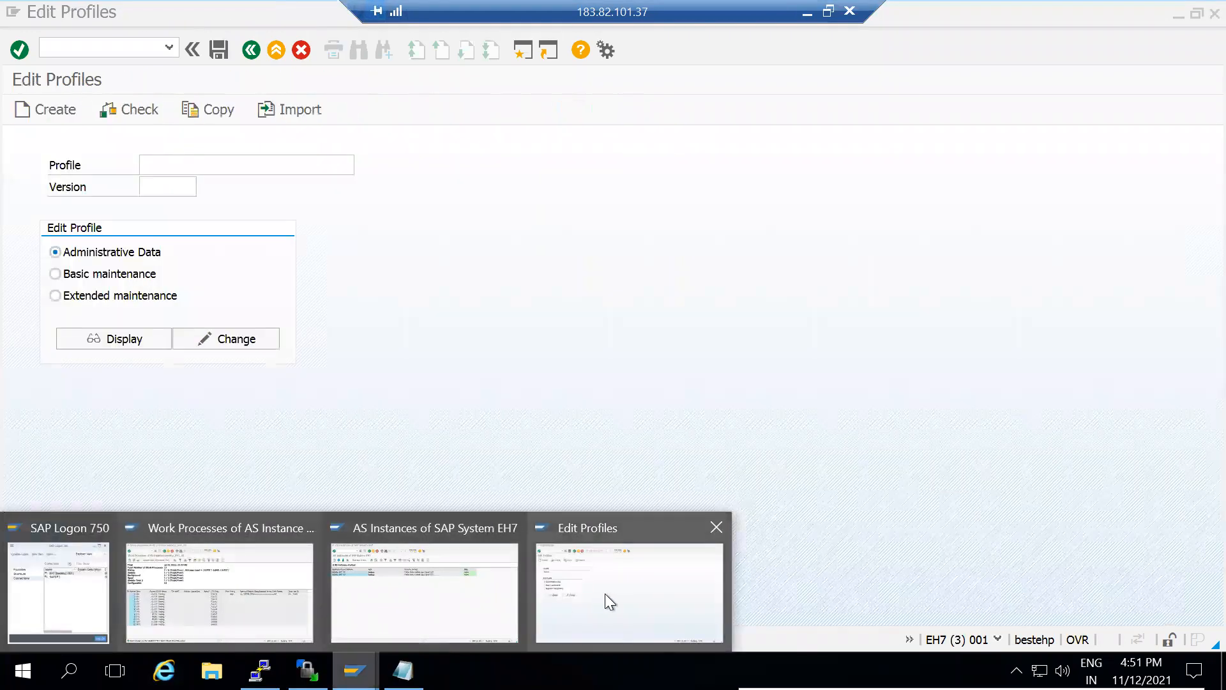
click(604, 593)
click(274, 166)
click(363, 164)
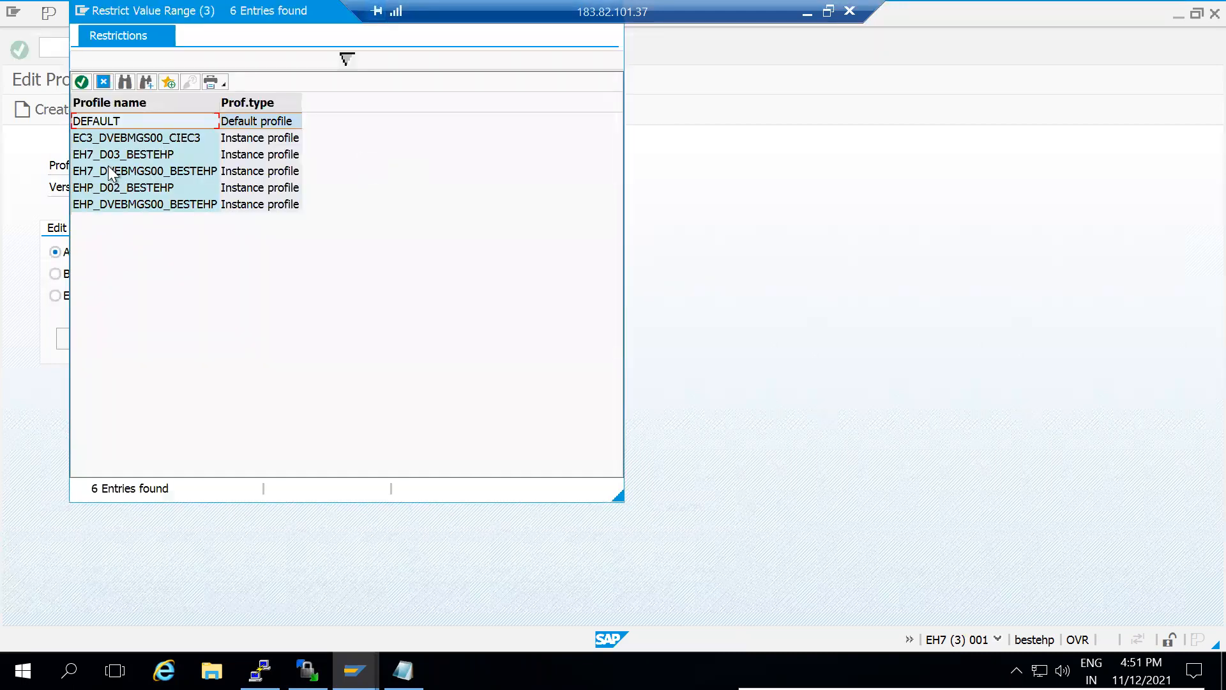
double_click(152, 170)
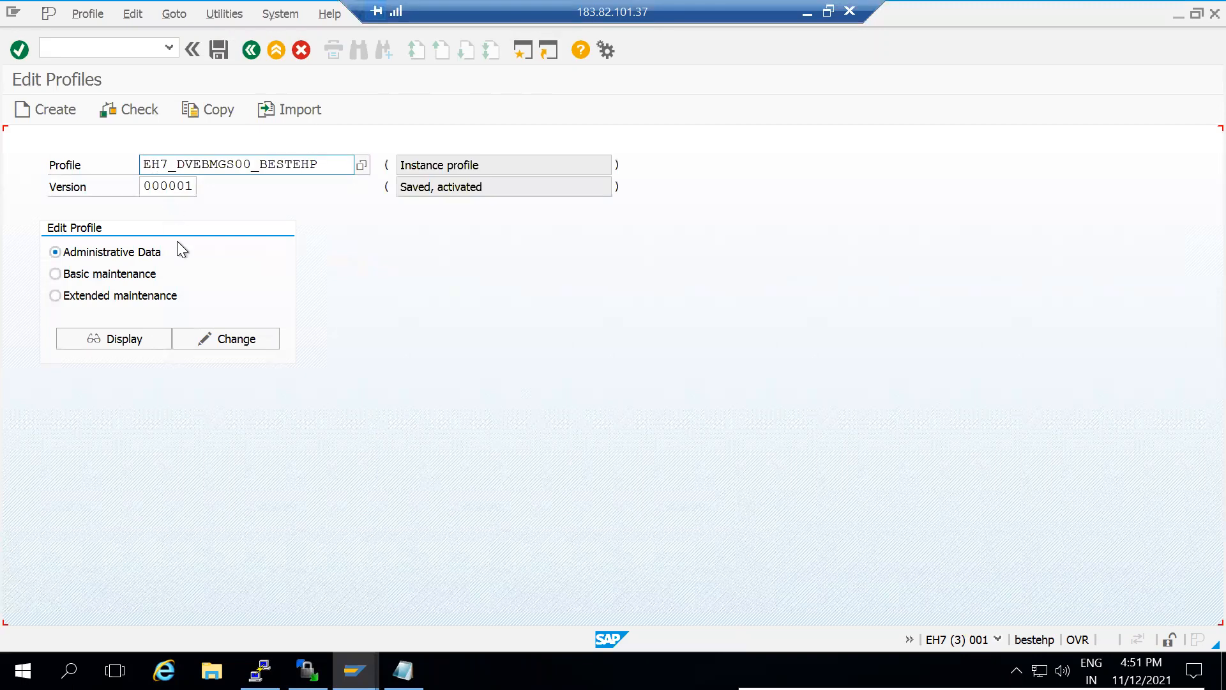
click(58, 293)
click(231, 339)
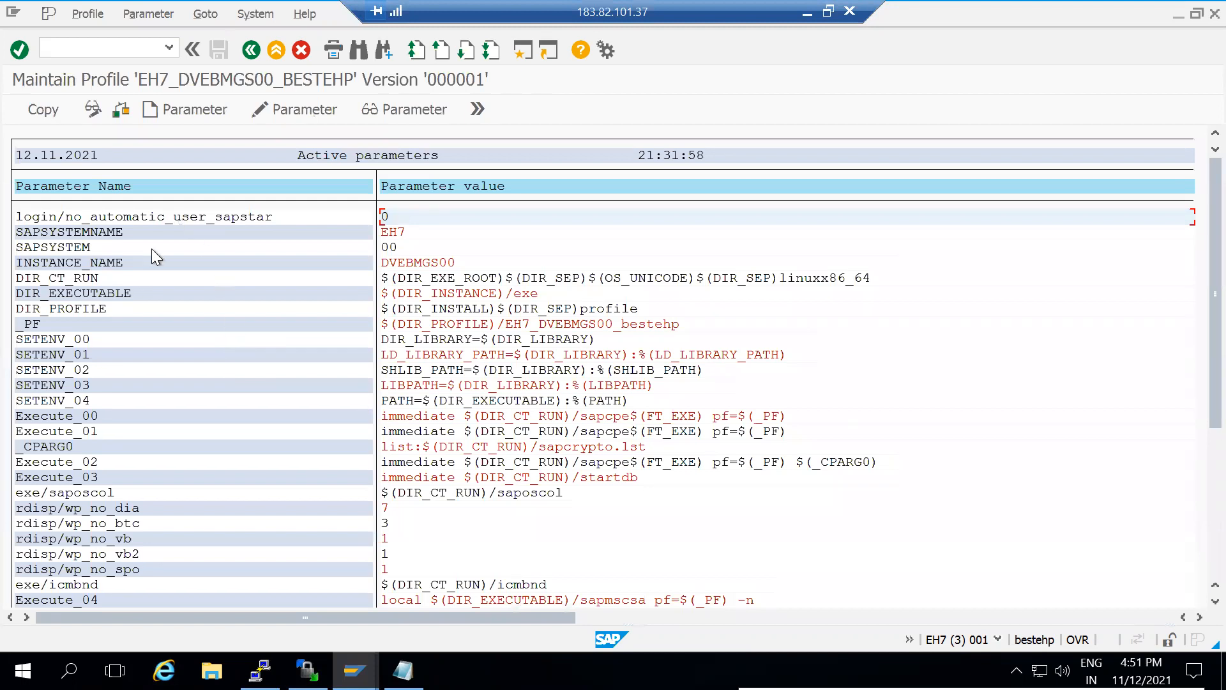
Change rdisp/wp_no_dia from 7 to 8, copy it, and go back to the parameter list
click(243, 508)
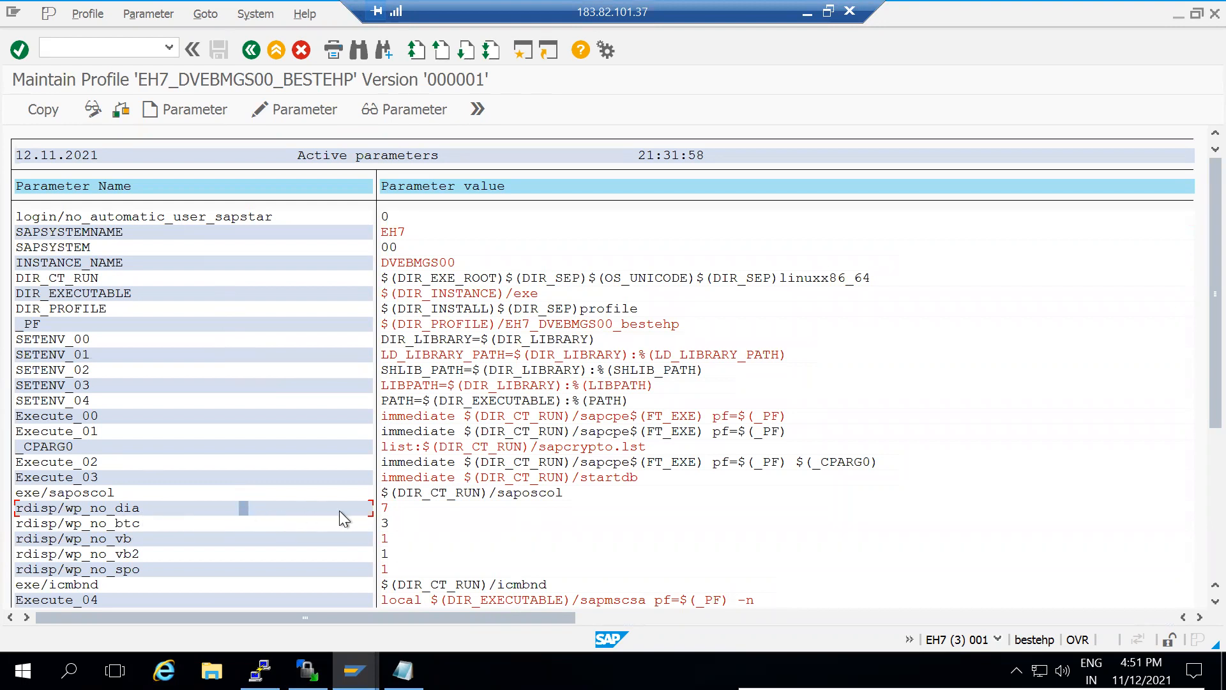
double_click(308, 507)
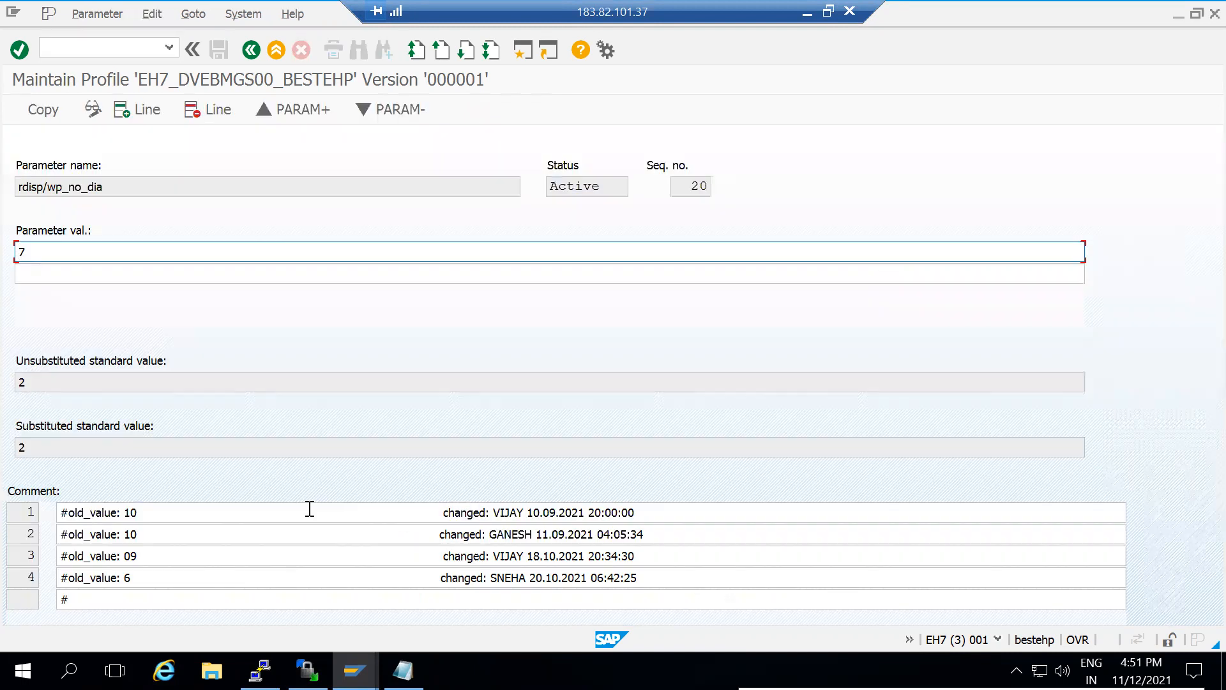
key(BackSpace)
text(8)
click(355, 671)
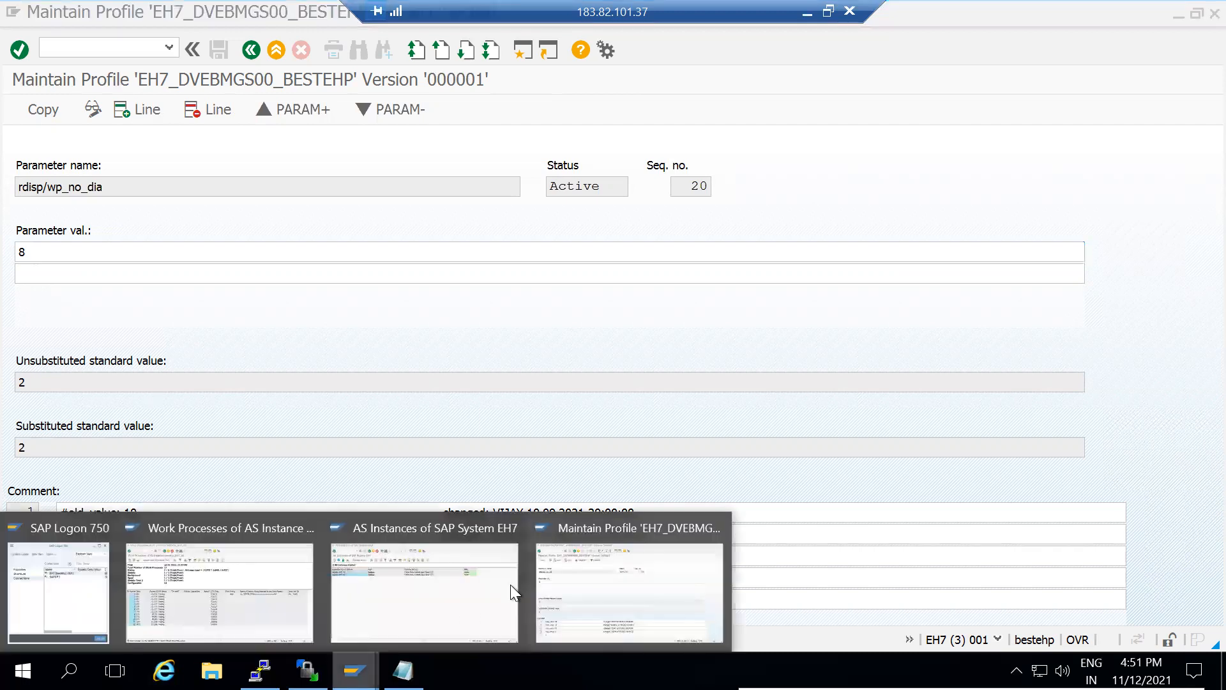
click(233, 584)
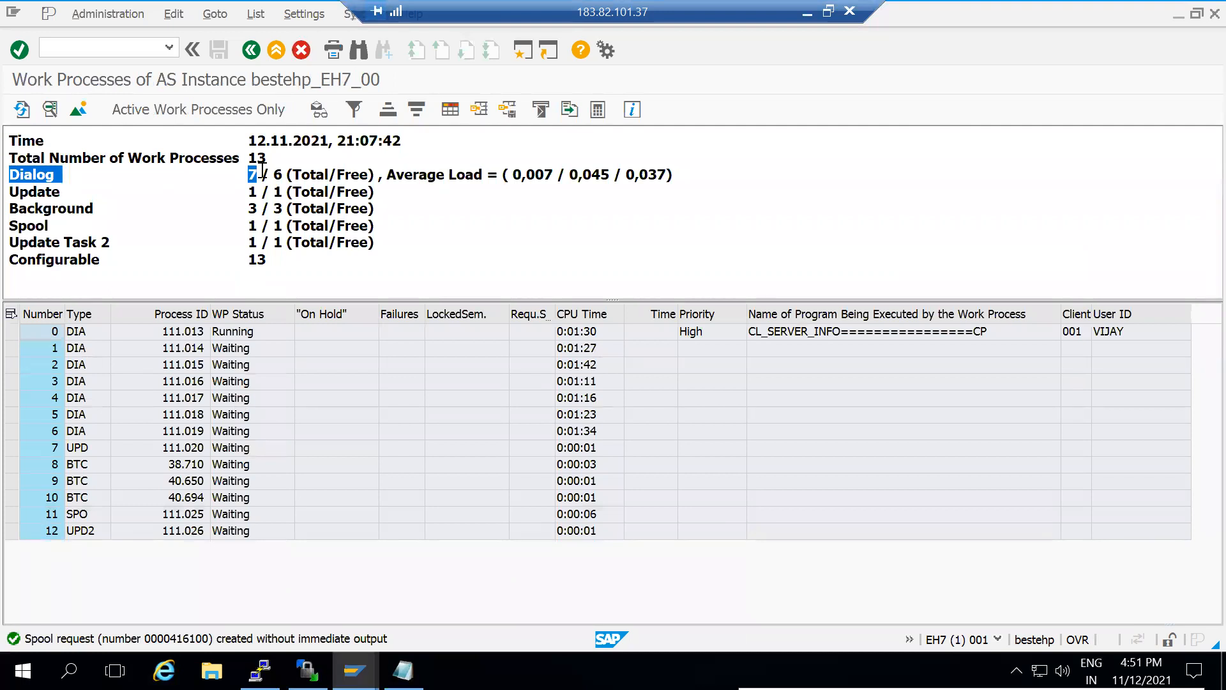
click(355, 670)
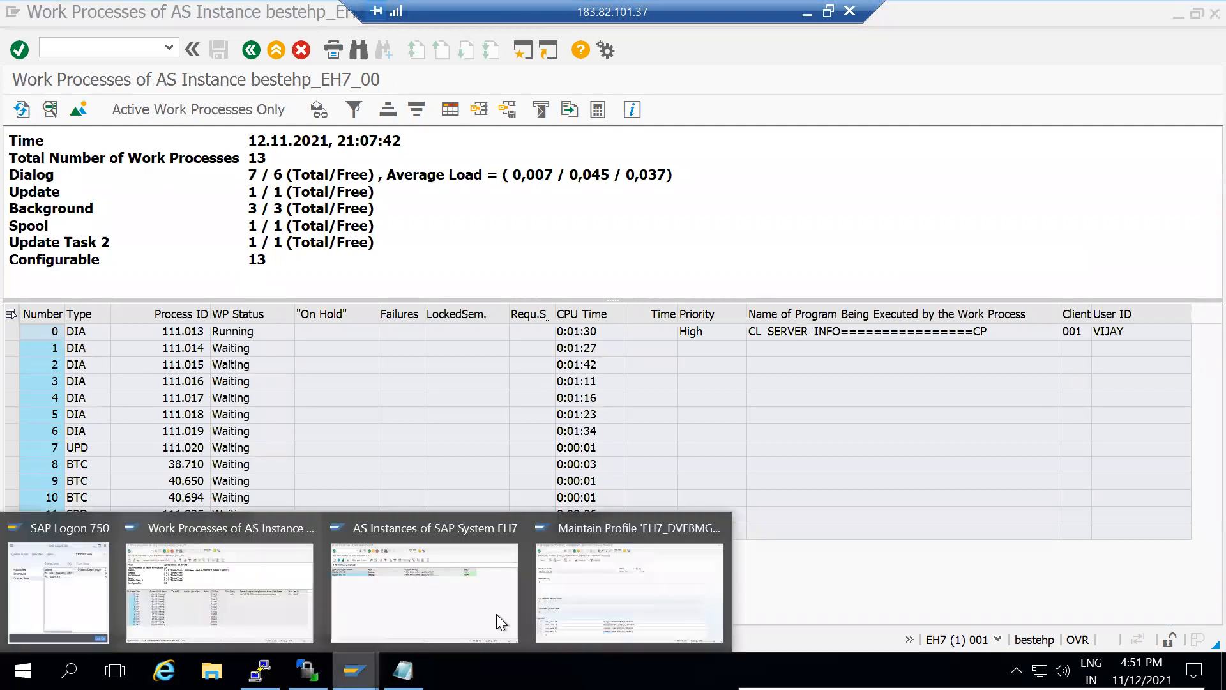
click(645, 596)
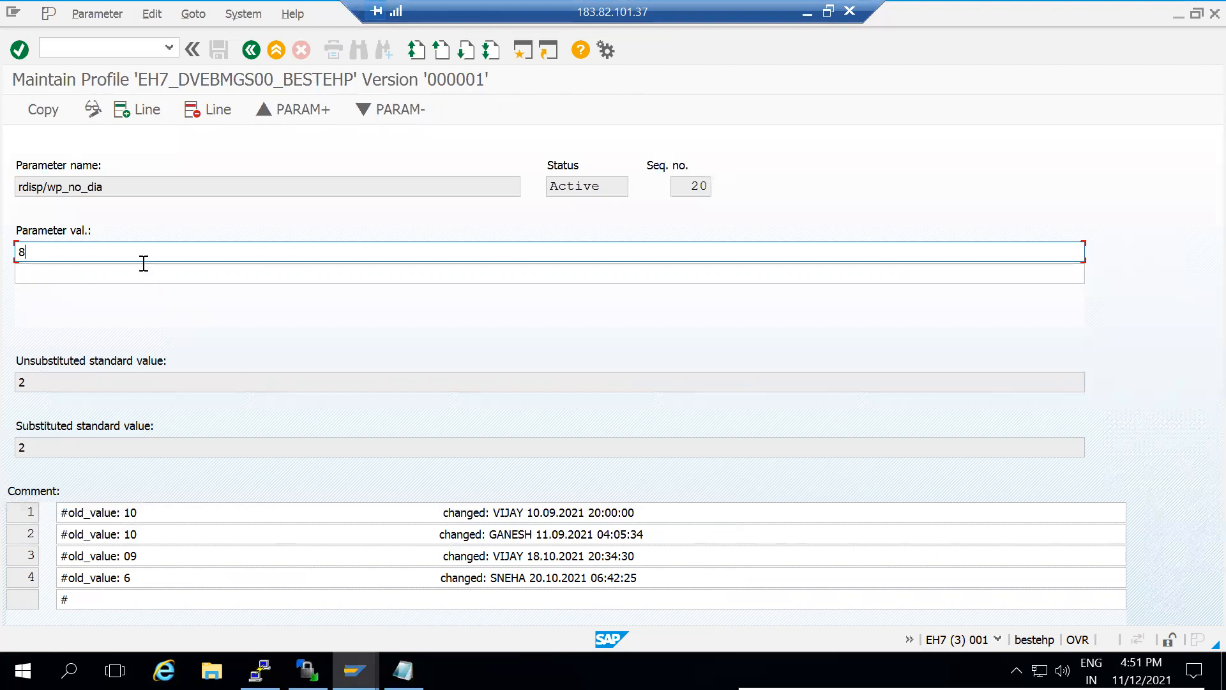
click(47, 110)
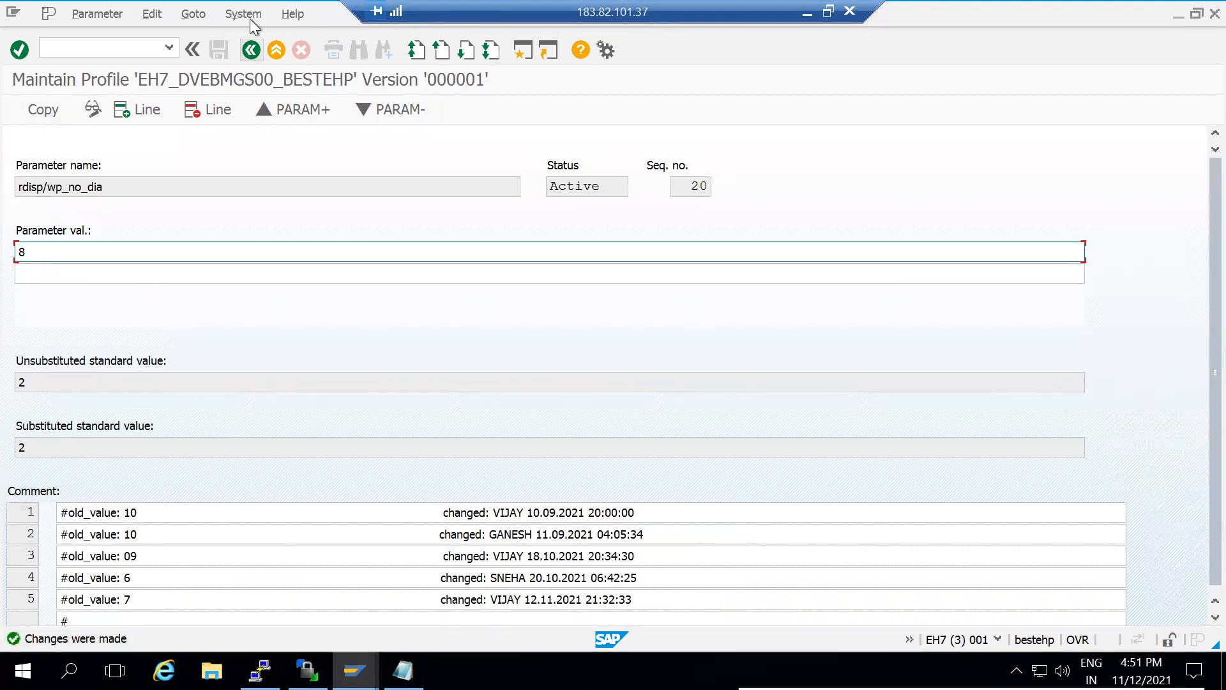
key(F3)
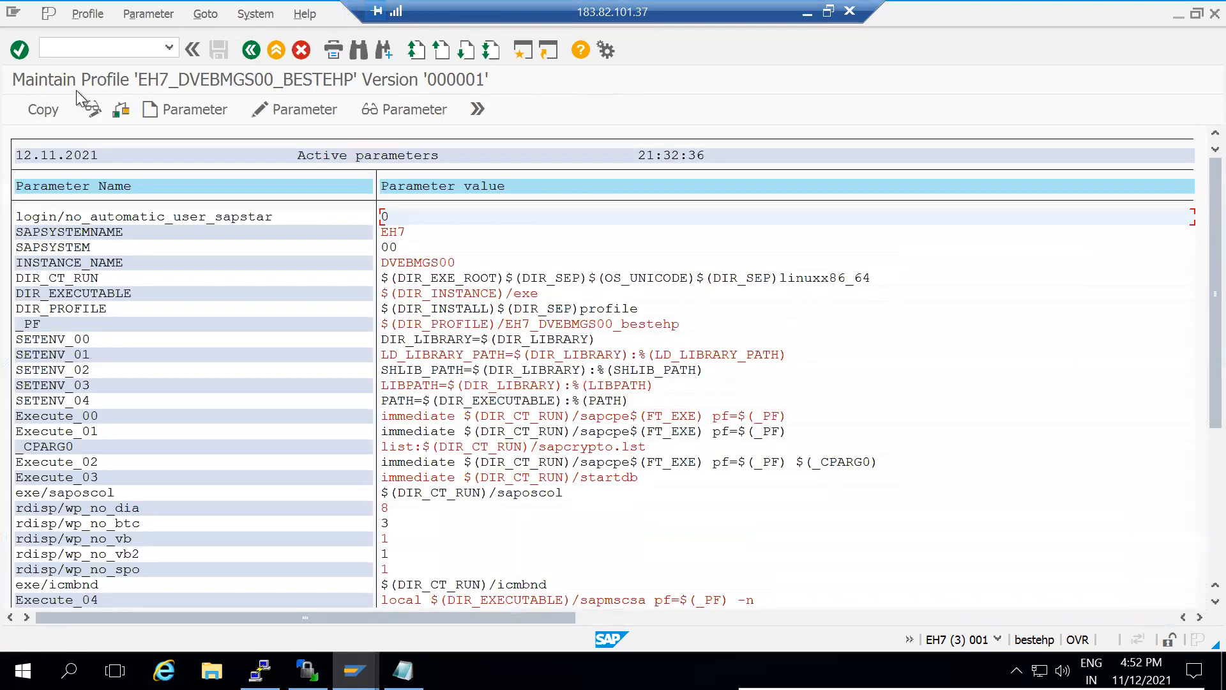
Transfer profile EH7_DVEBMGS00_BESTEHP, then save and activate it as version 2, dismissing the follow-up notes
click(55, 109)
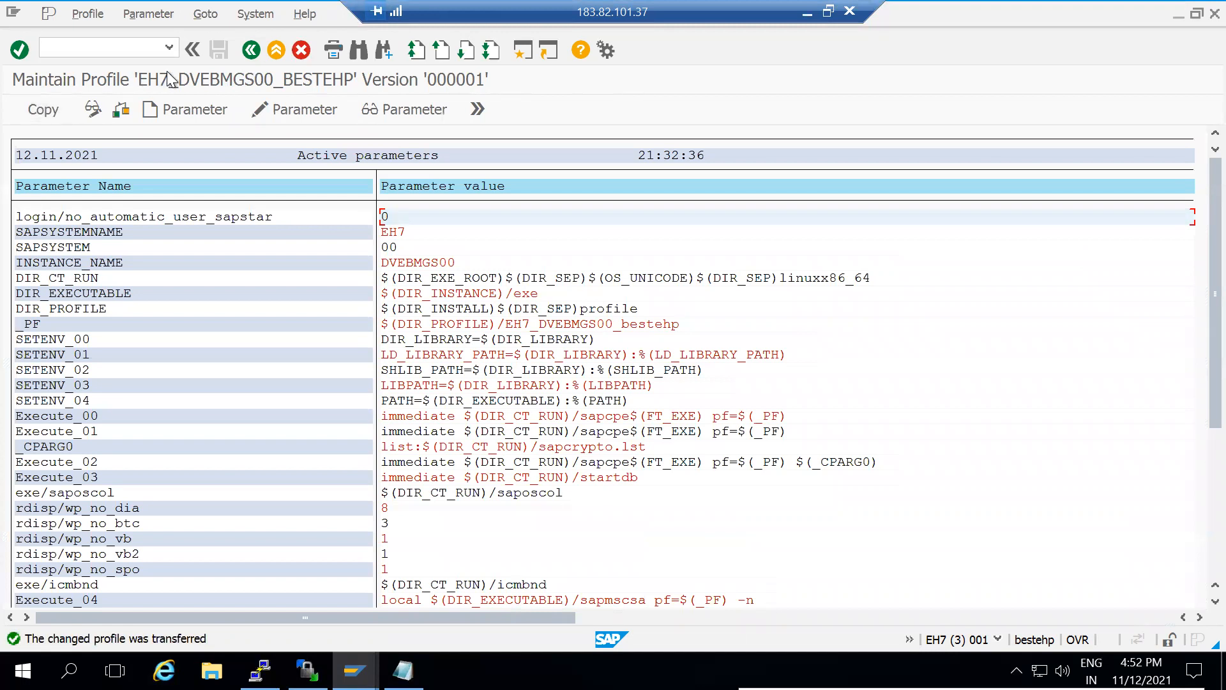
key(F3)
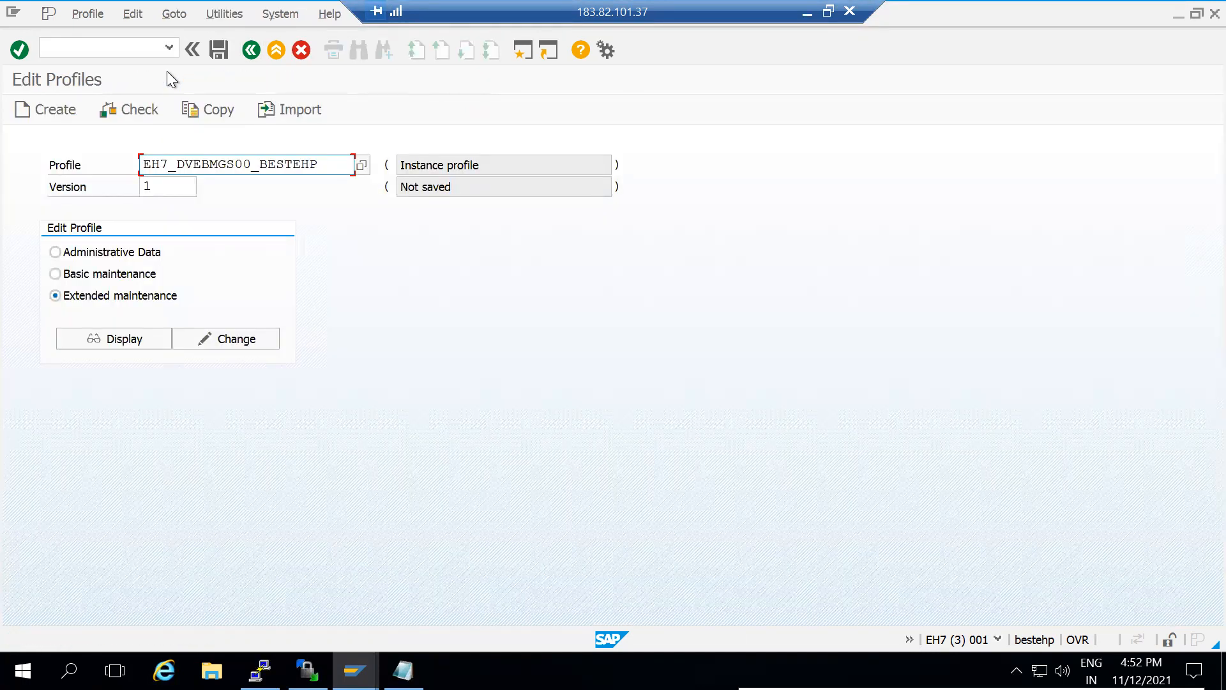
key(ctrl+s)
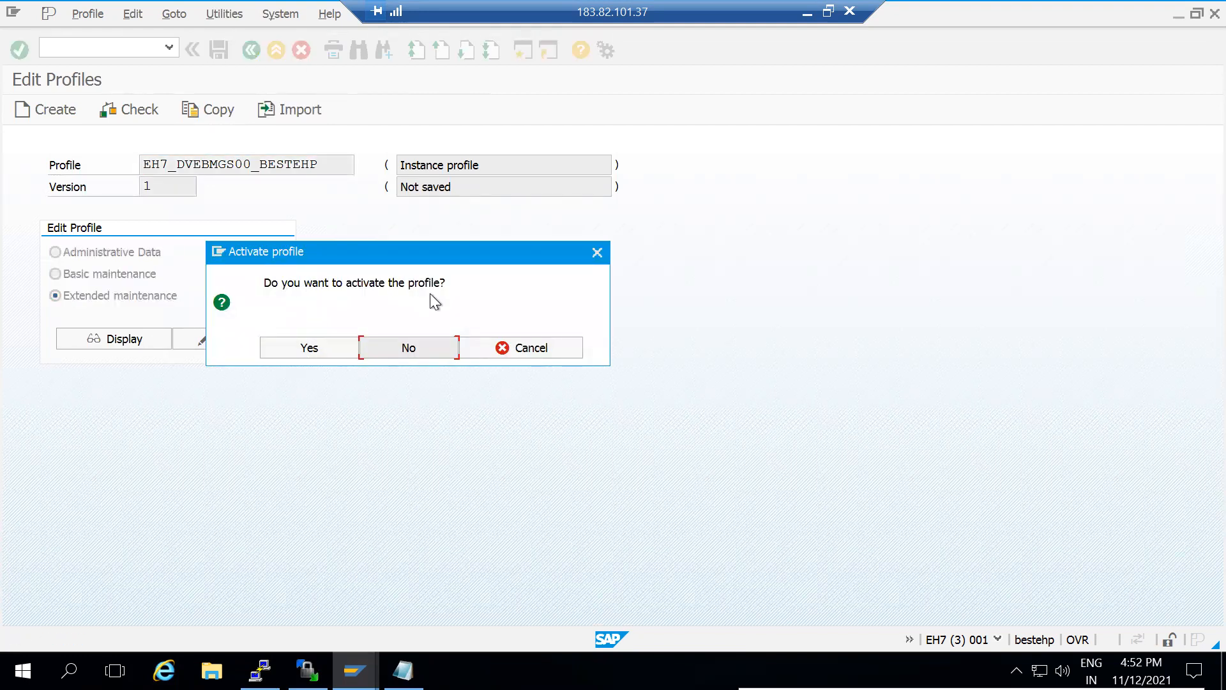
click(315, 348)
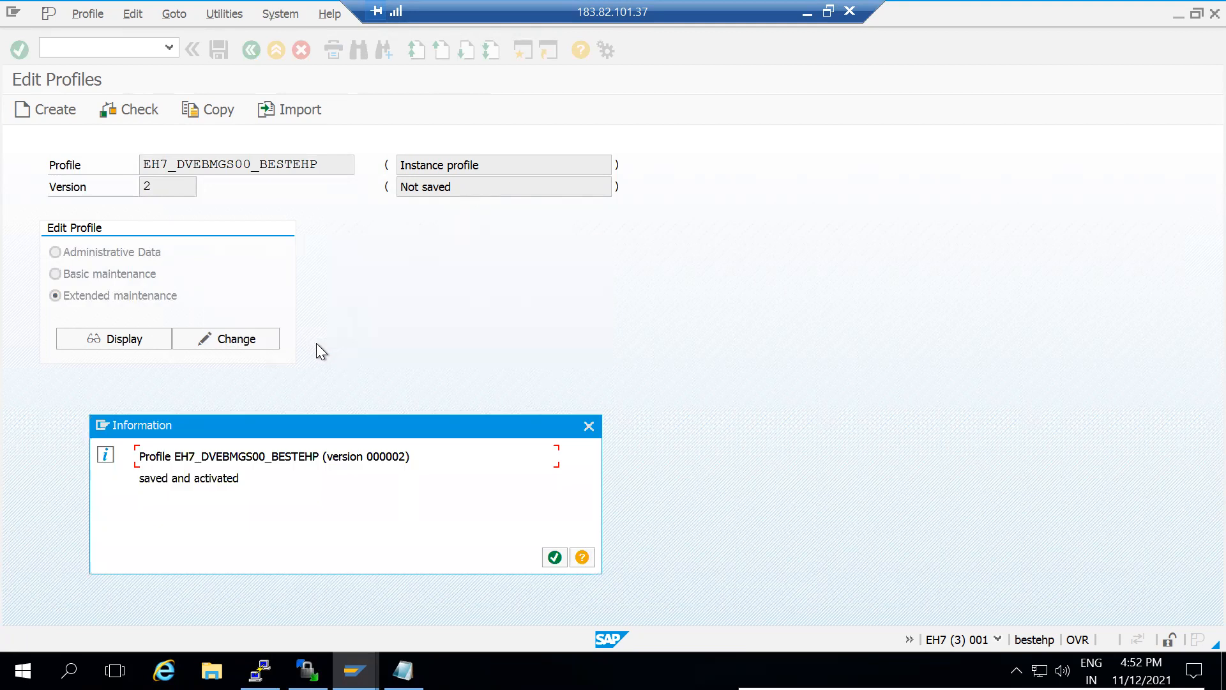
click(553, 560)
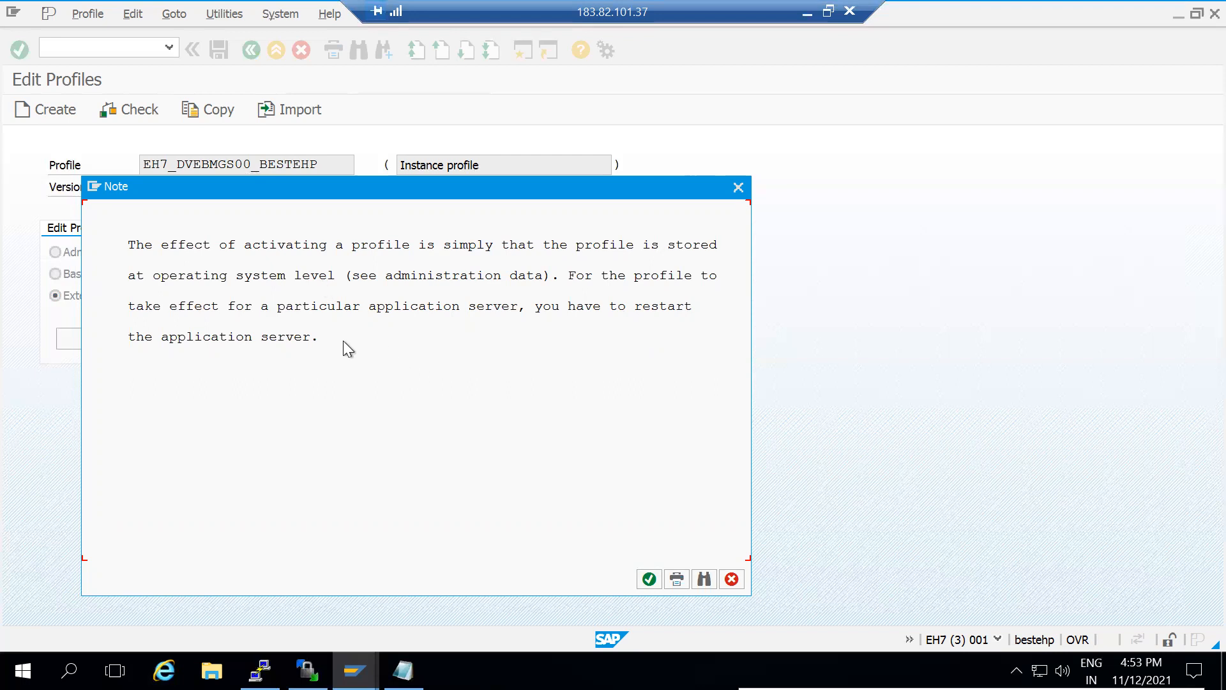
click(648, 579)
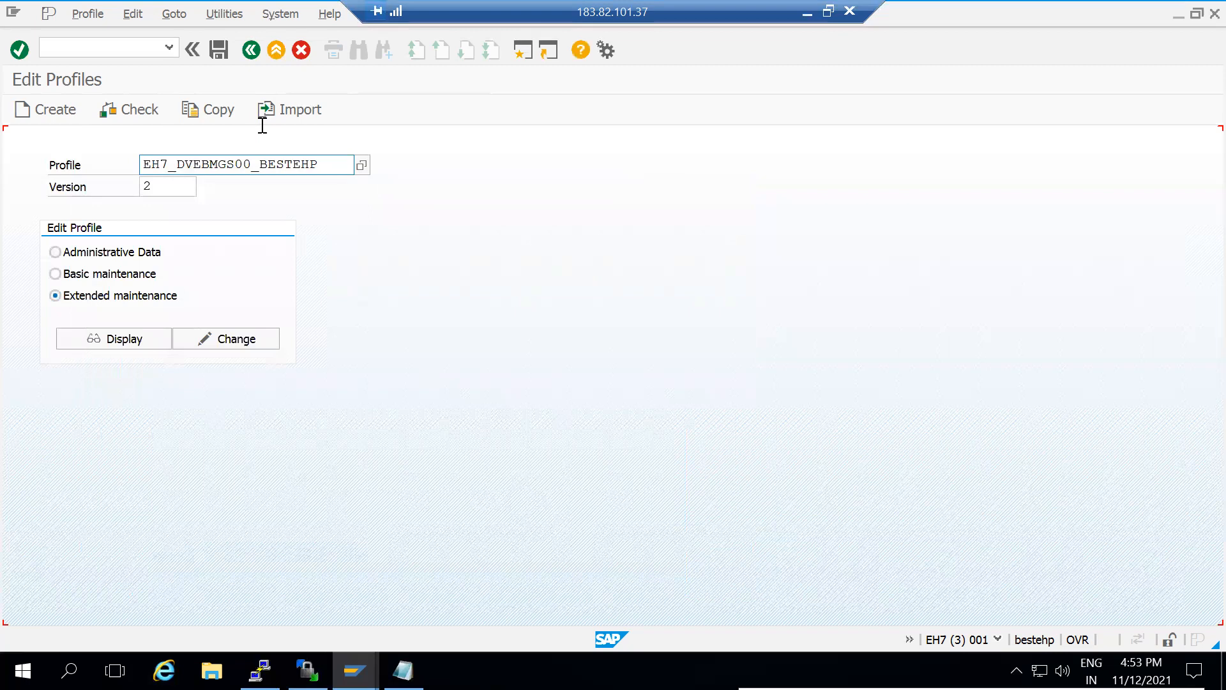
In PuTTY, switch to user eh7adm with su - eh7adm, clear the screen and type stopsap
click(260, 671)
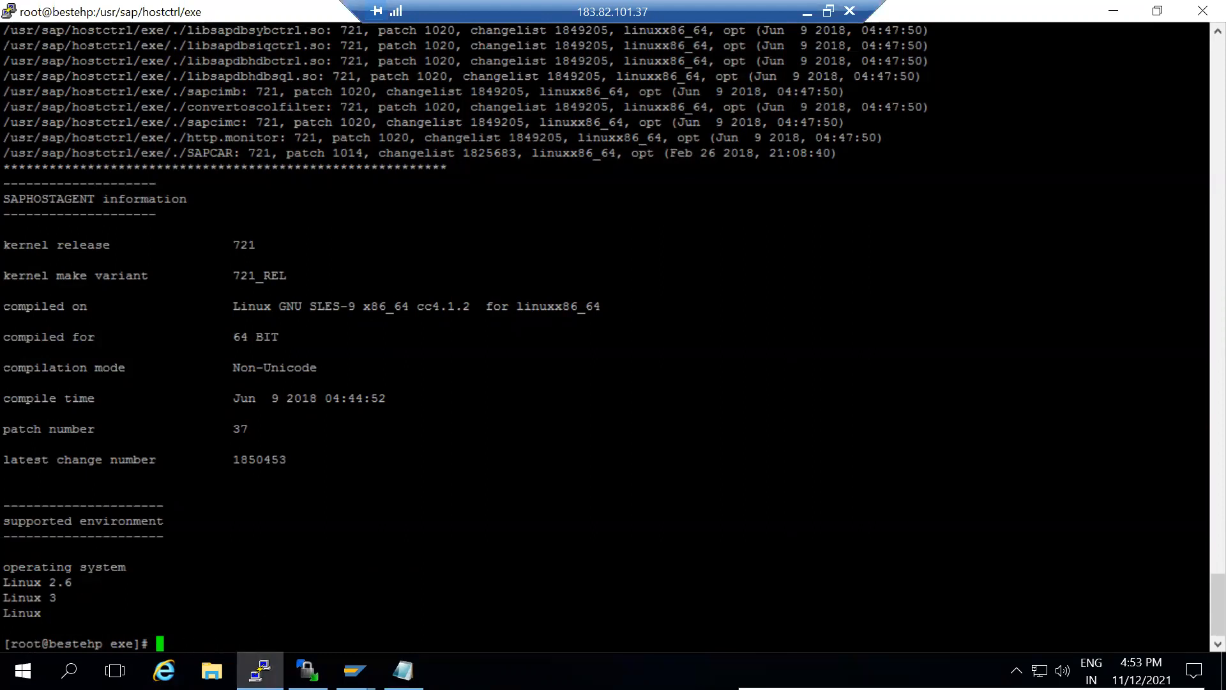
text(su - eh7adm)
key(Return)
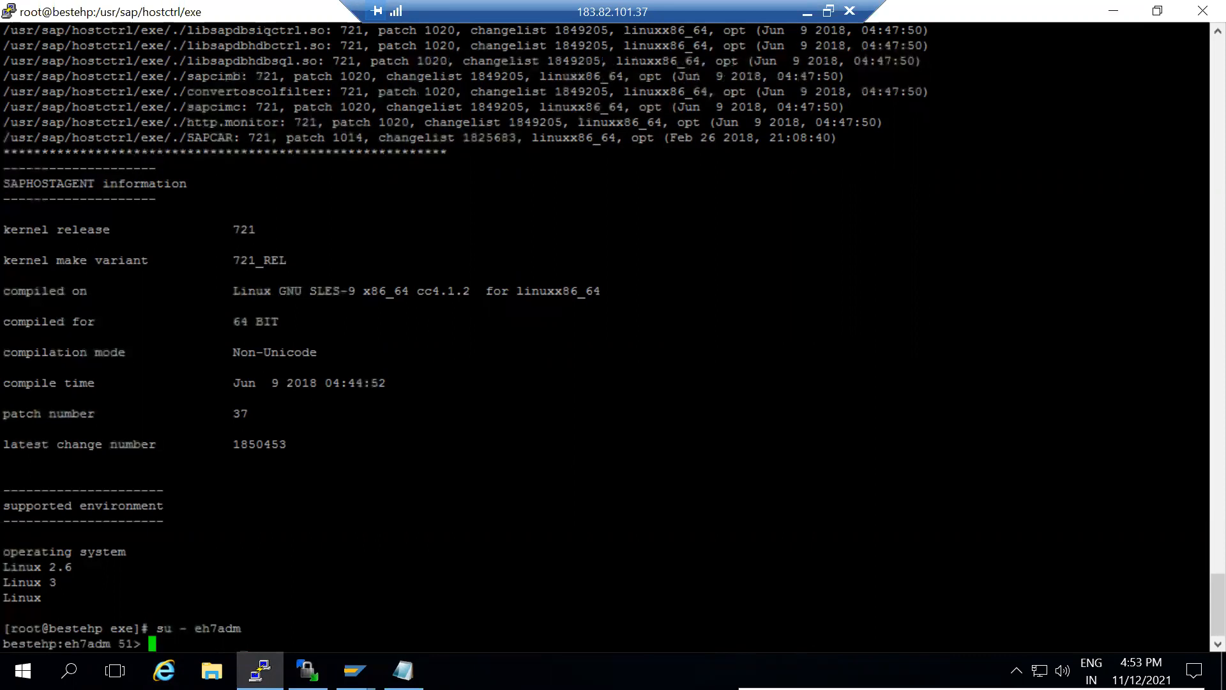
text(clear)
key(Return)
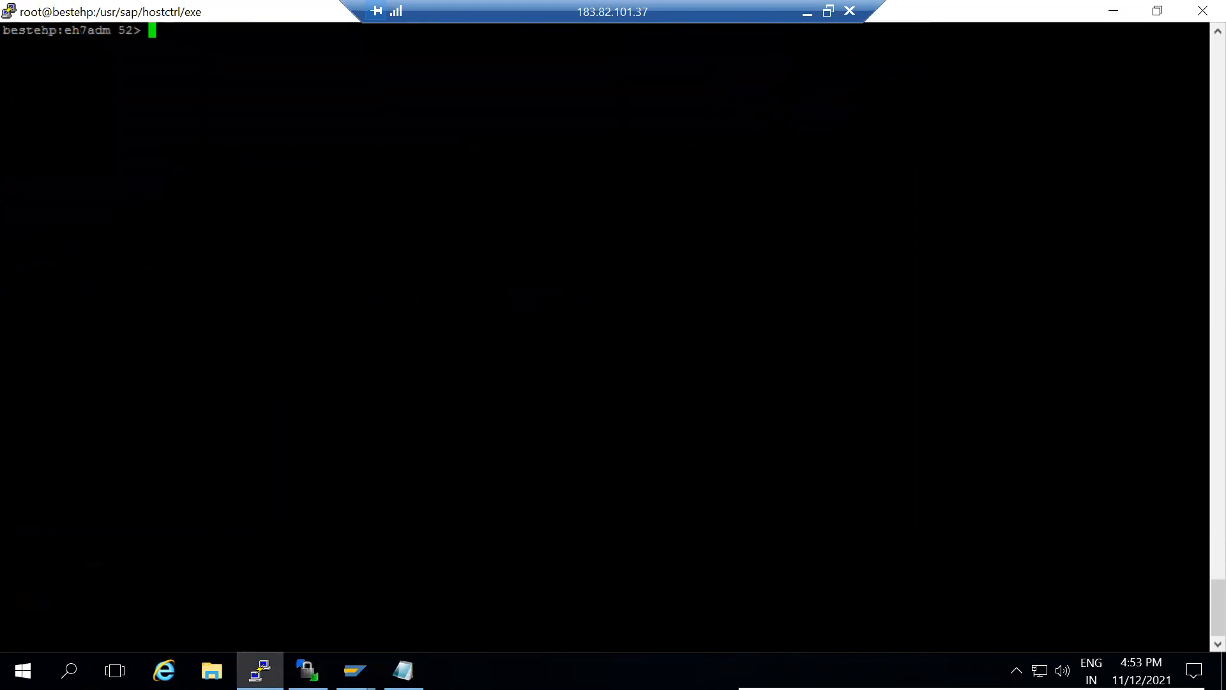
text(stopsap)
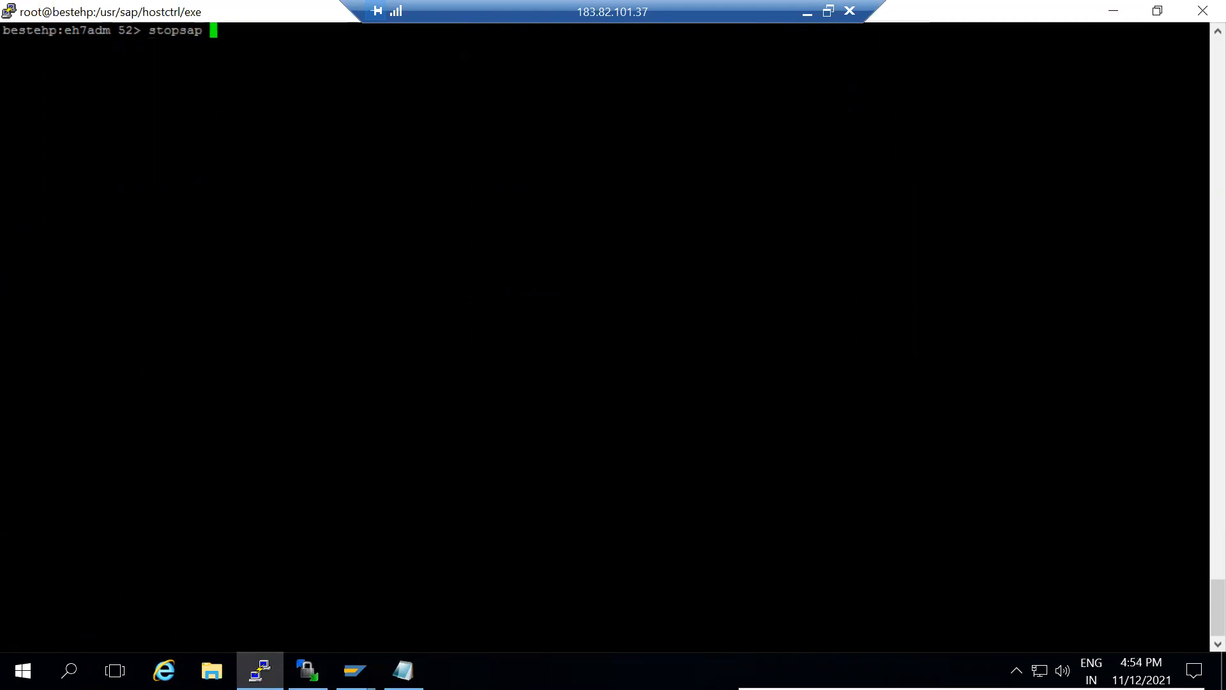
Run stopsap R3 to shut down instances D03 and DVEBMGS00
text(R3)
key(Return)
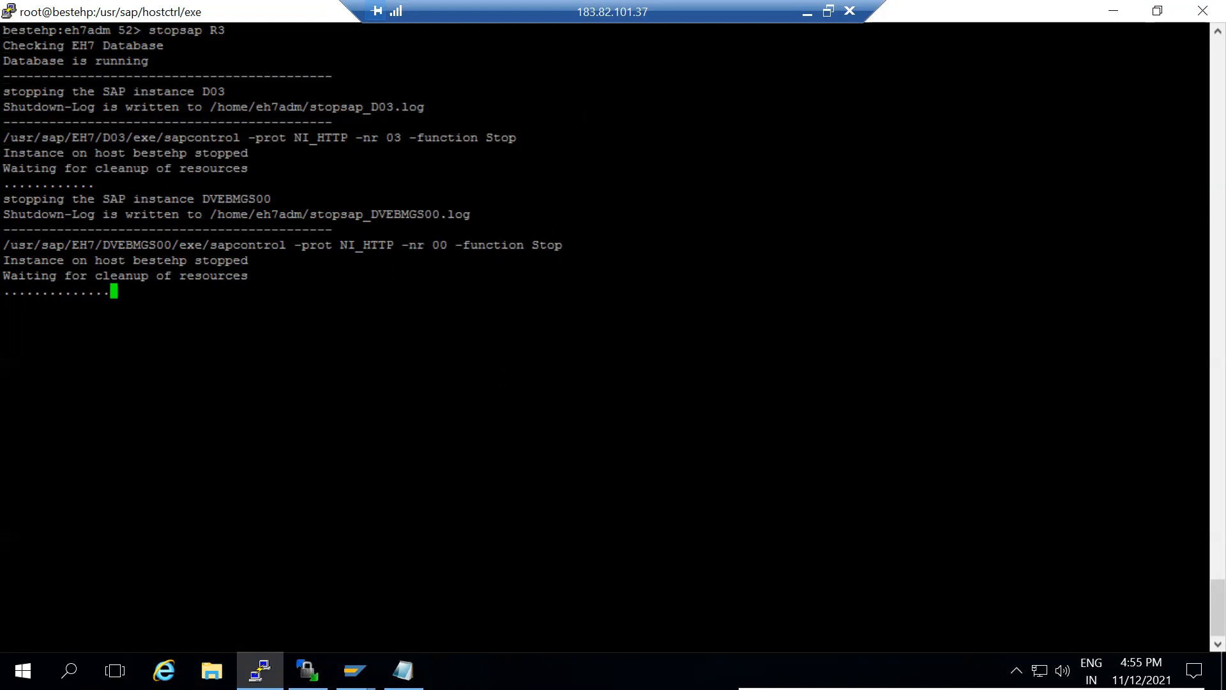
Glance at the SAP GUI windows, decline the shutdown error details and let stopsap R3 finish
click(355, 670)
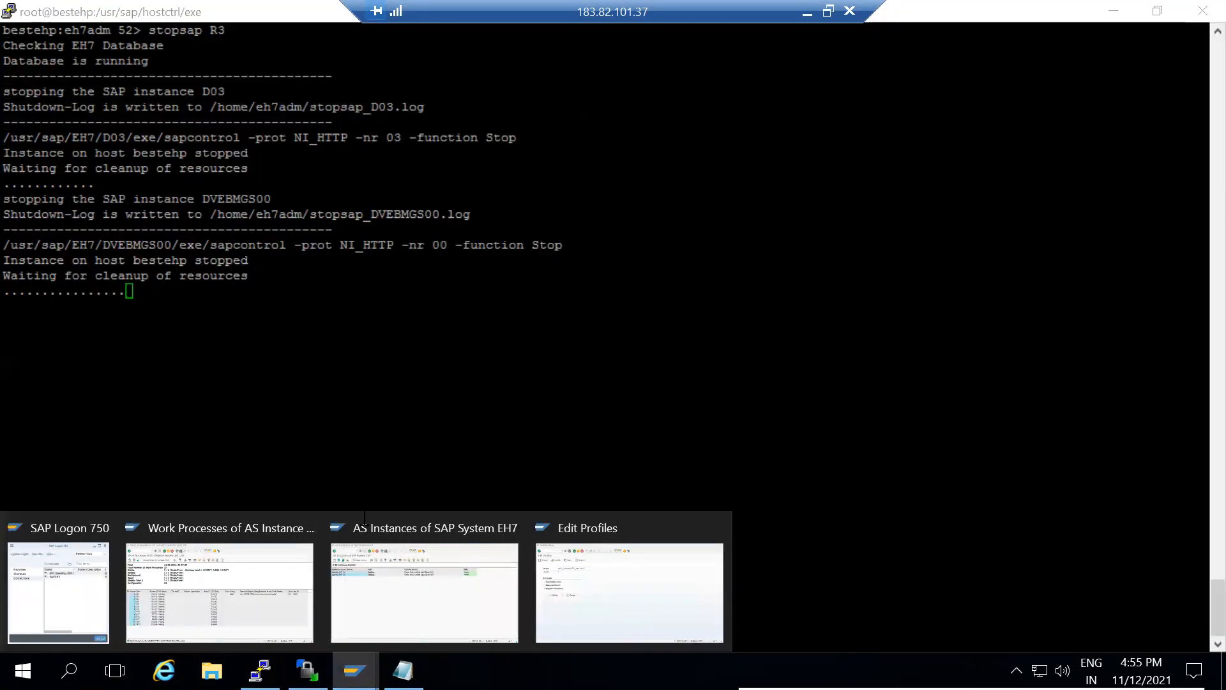
click(600, 408)
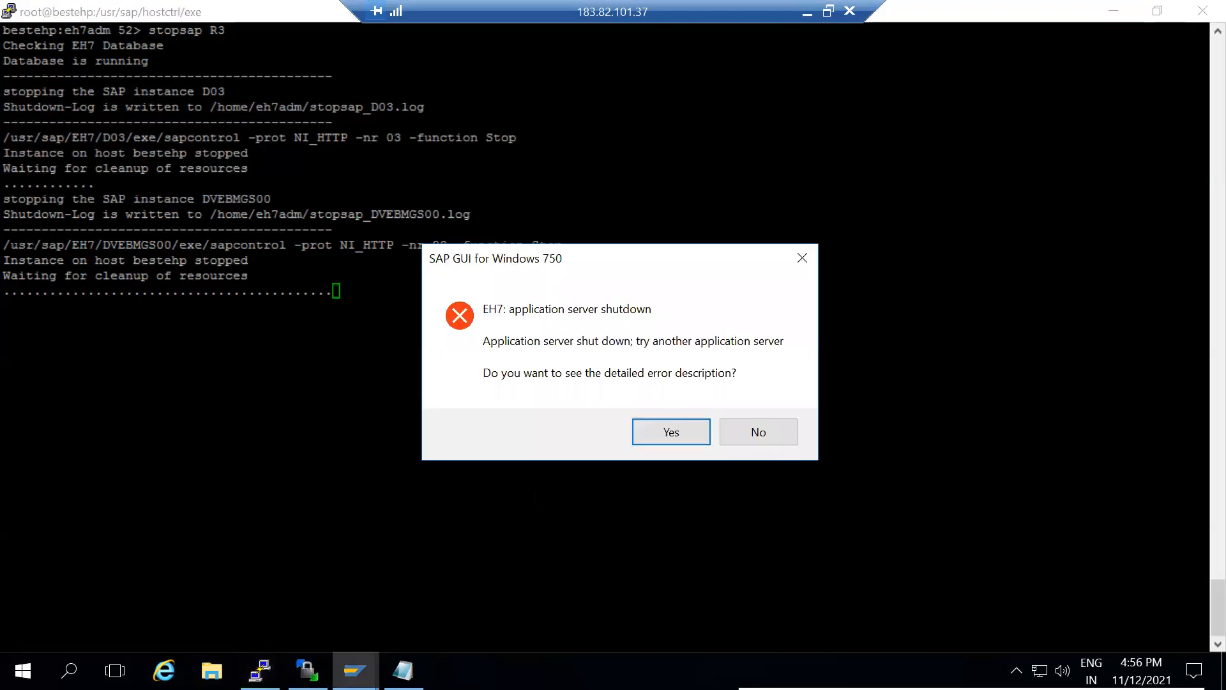
click(762, 436)
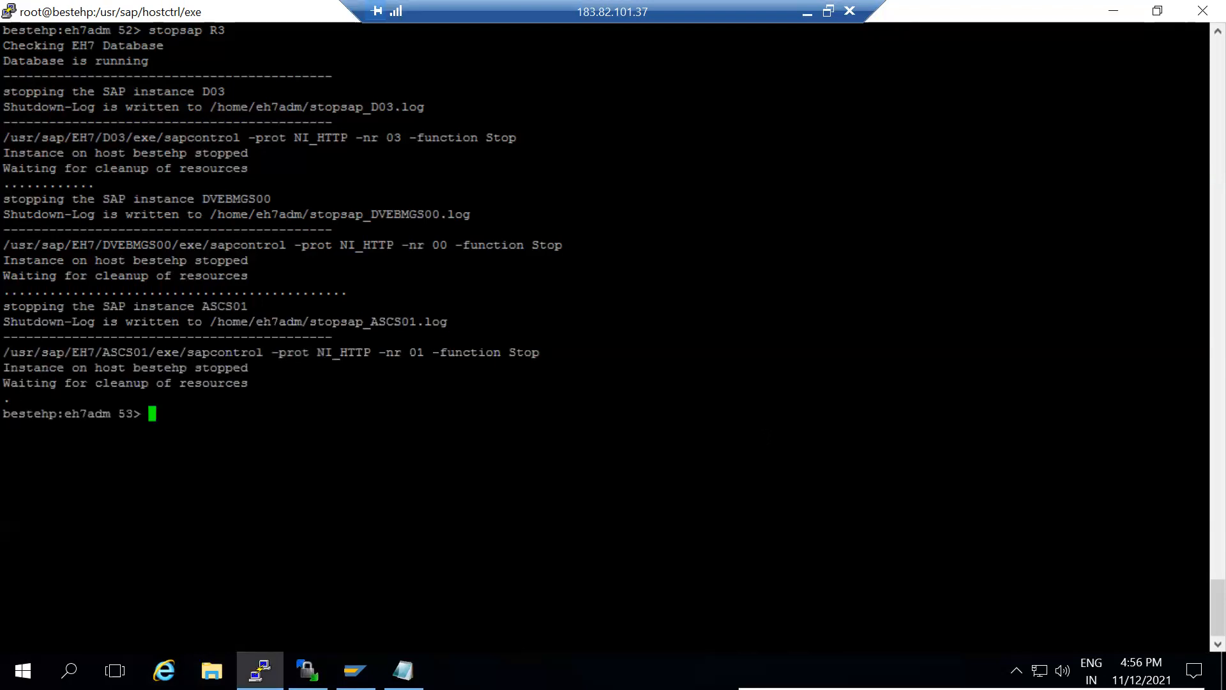
Run startsap r3 and mark the line confirming the last instance started
text(startsap r3)
key(Return)
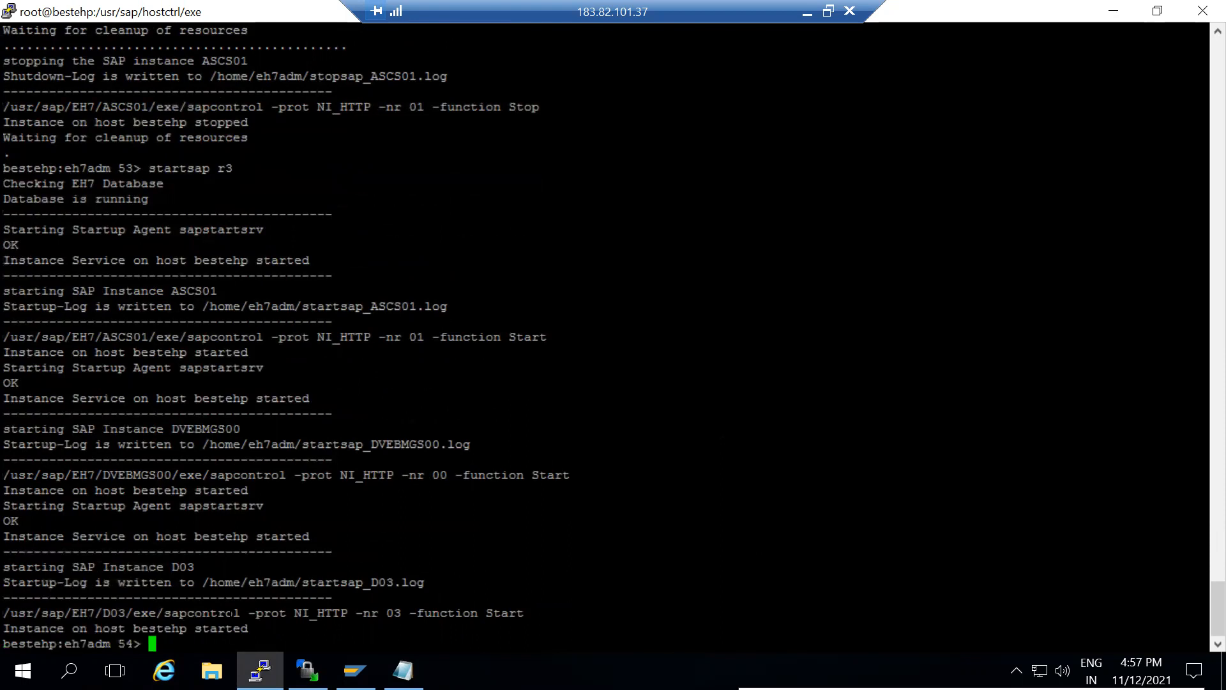
drag(249, 627, 9, 628)
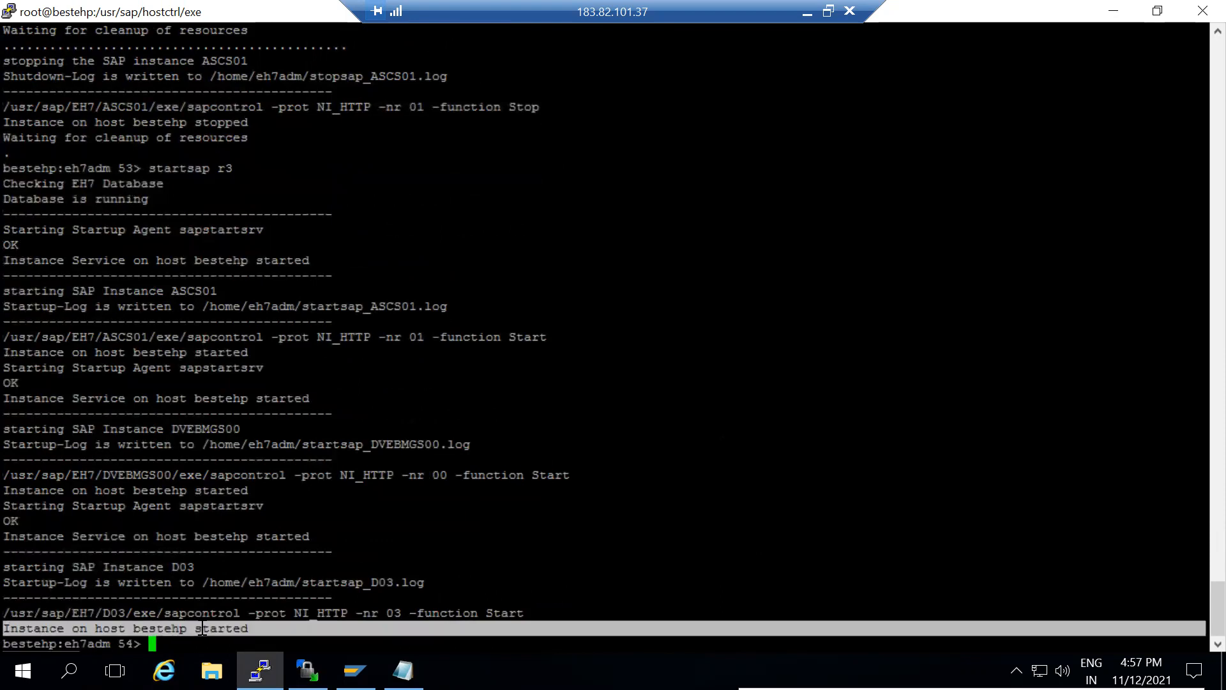
Log back on to EH7 with the saved user name and list the AS instances with sm51
click(355, 670)
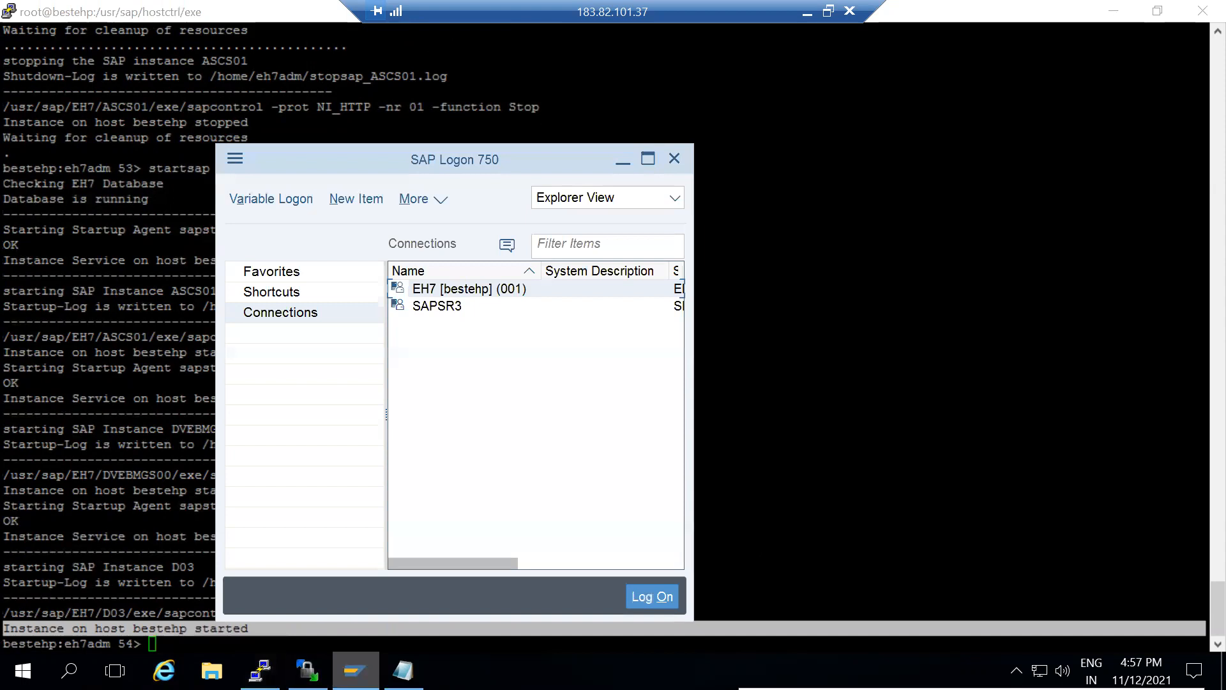
double_click(501, 289)
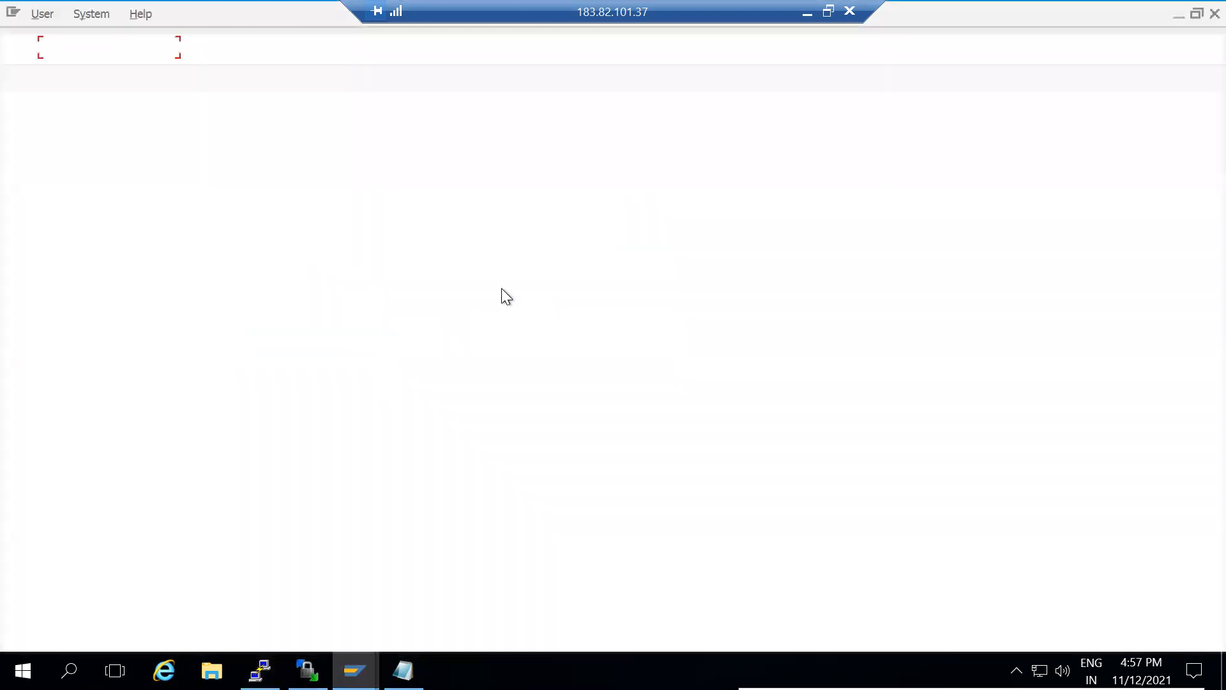
key(space)
key(Down)
key(Return)
key(Tab)
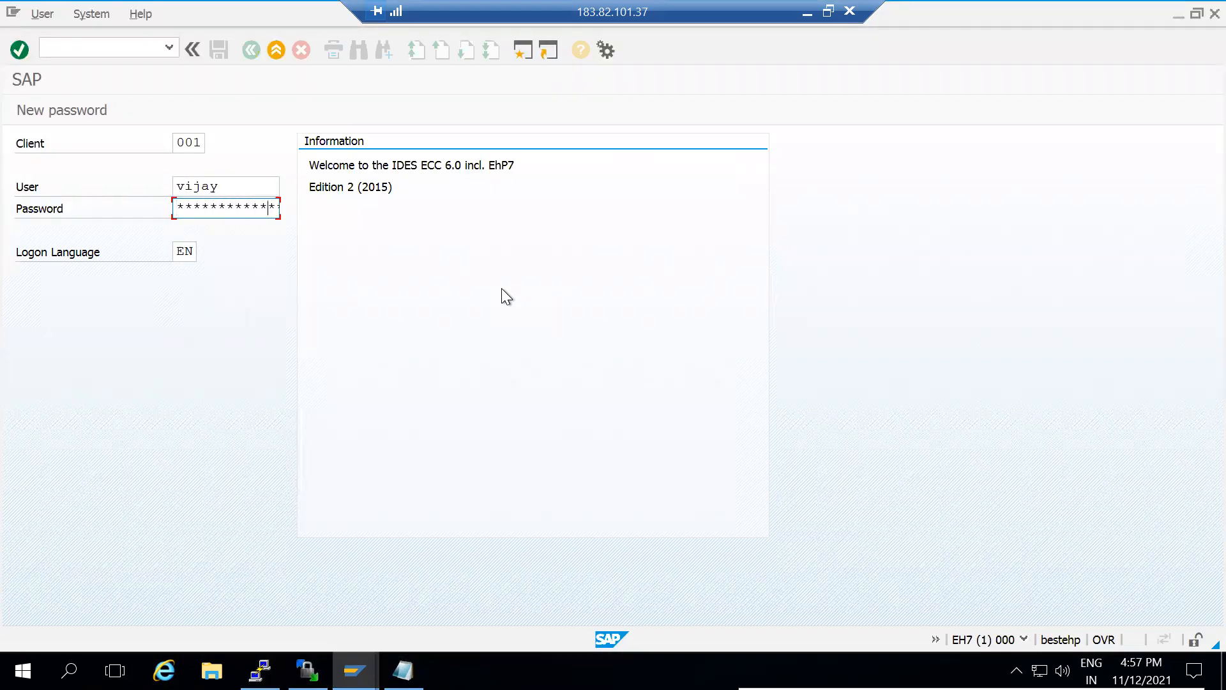
key(Return)
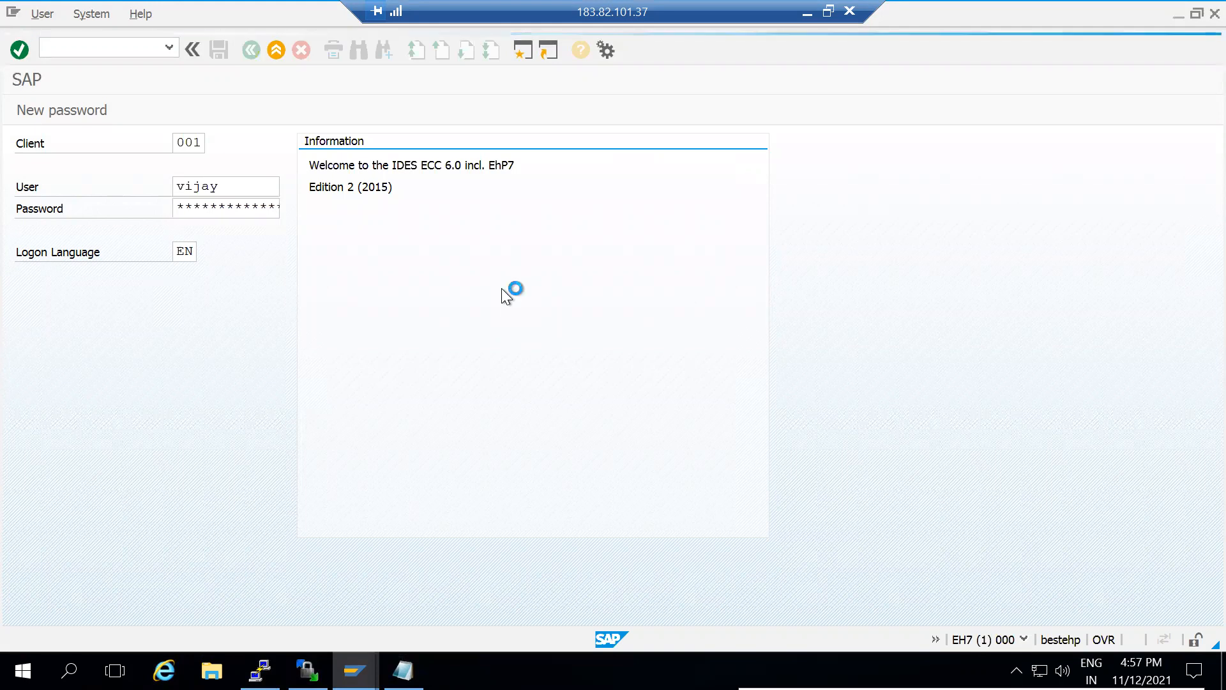
text(sm51)
key(Return)
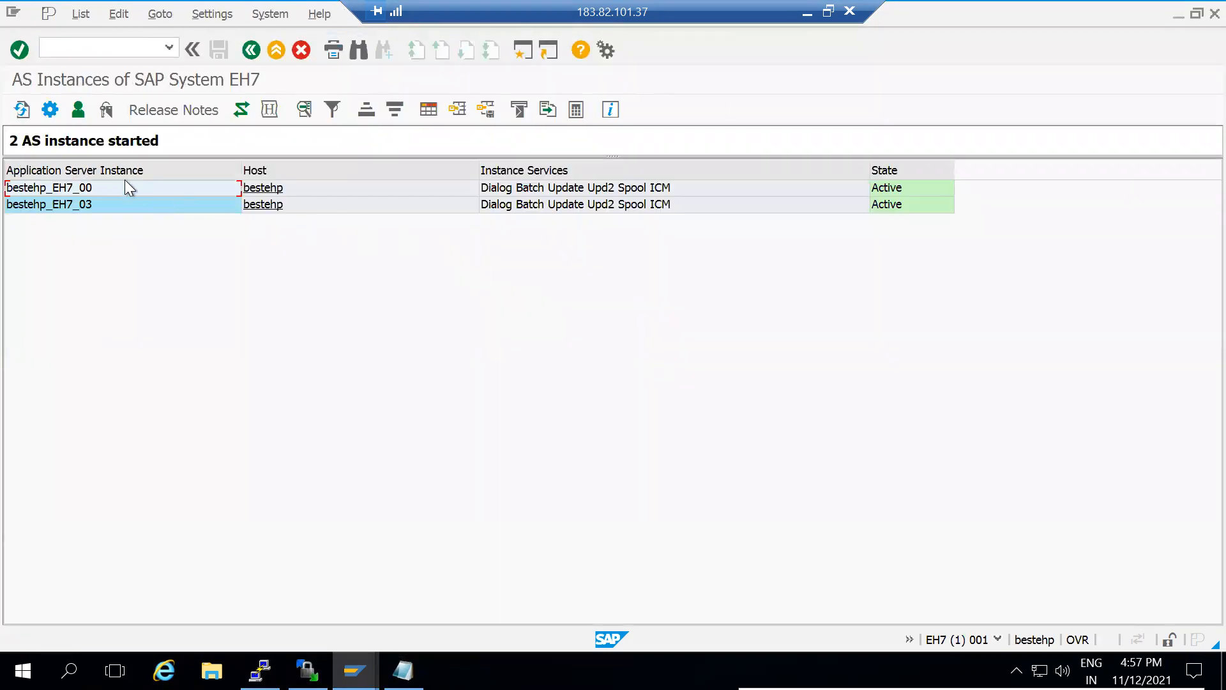
Show bestehp_EH7_00's work processes and expand the summary: 8 dialog processes of 14
double_click(124, 188)
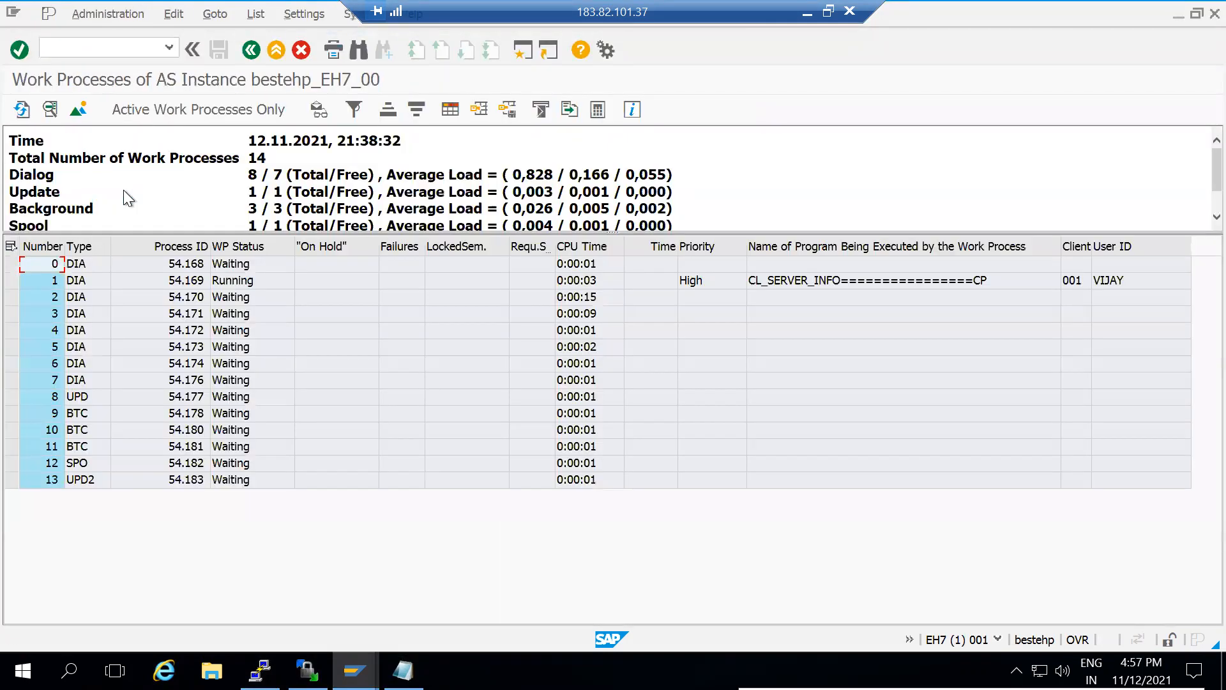
click(252, 174)
drag(616, 231, 615, 317)
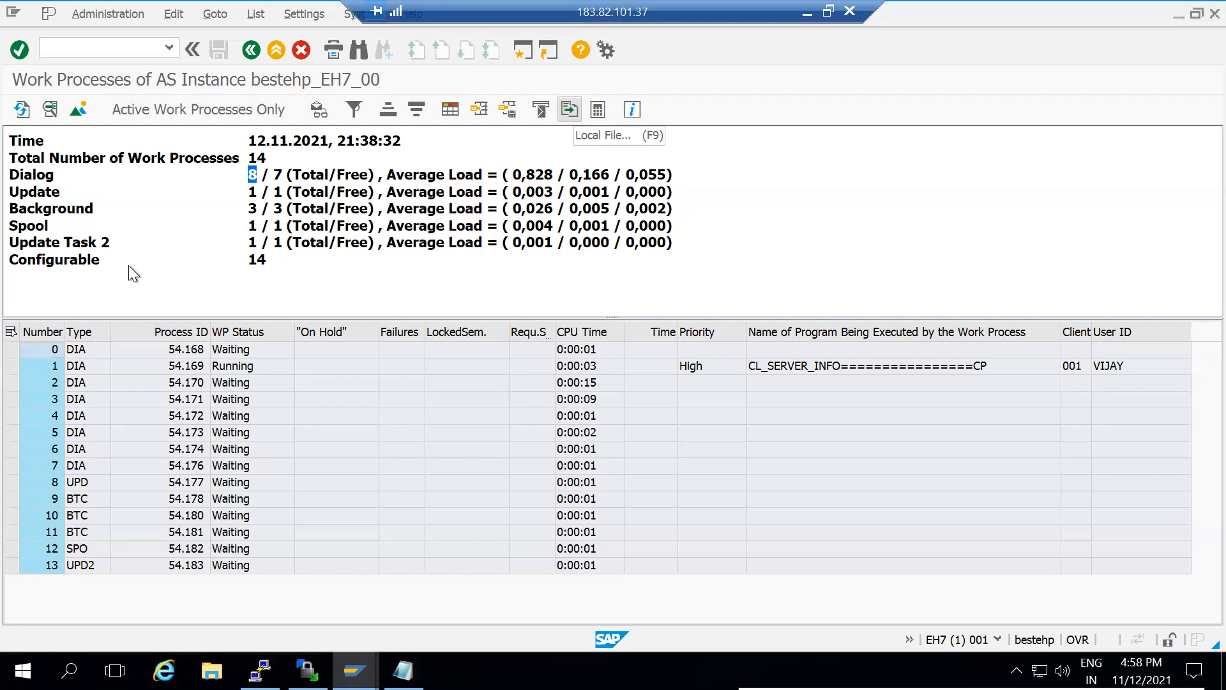
click(99, 50)
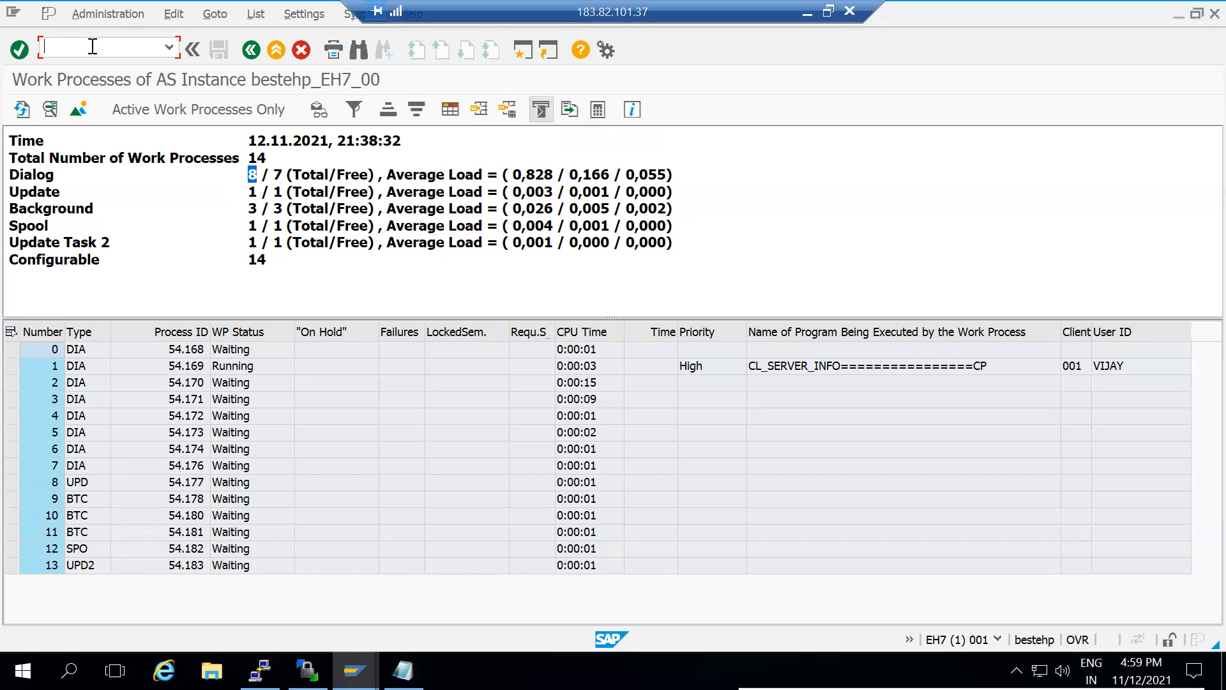
text(/nrz11)
Open RZ11 and pick rdisp/wp_no_dia from the parameter name history
key(Return)
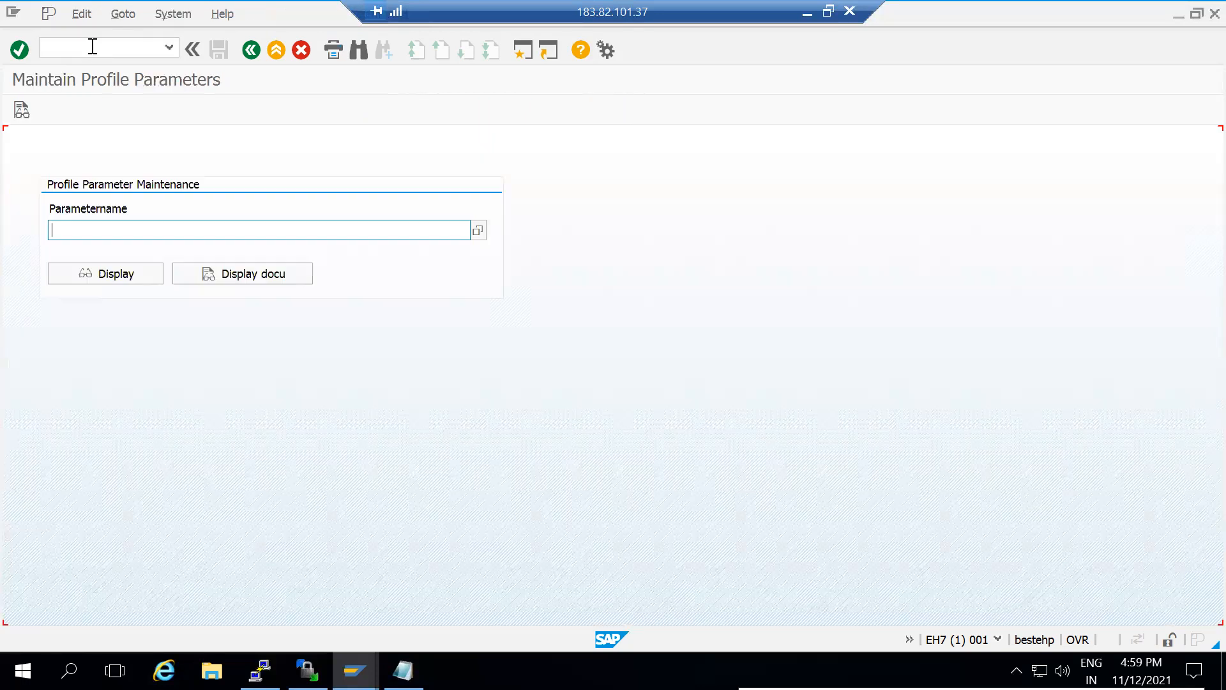
click(476, 231)
text(rd)
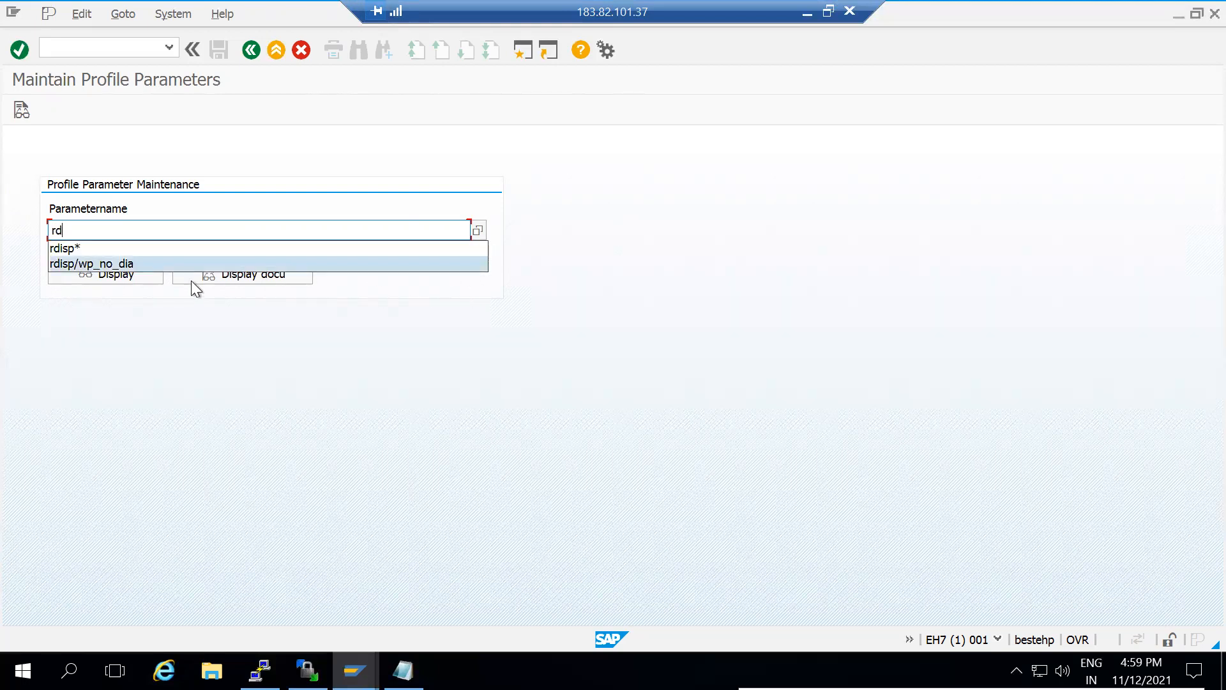
click(158, 265)
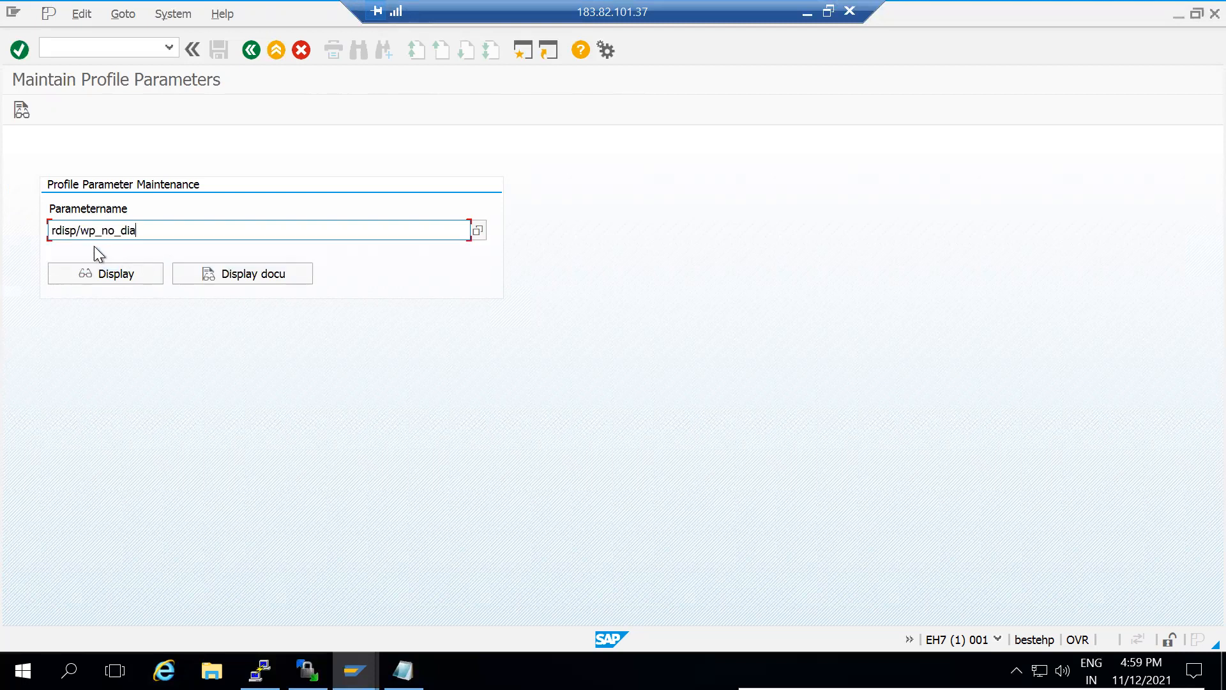
click(121, 277)
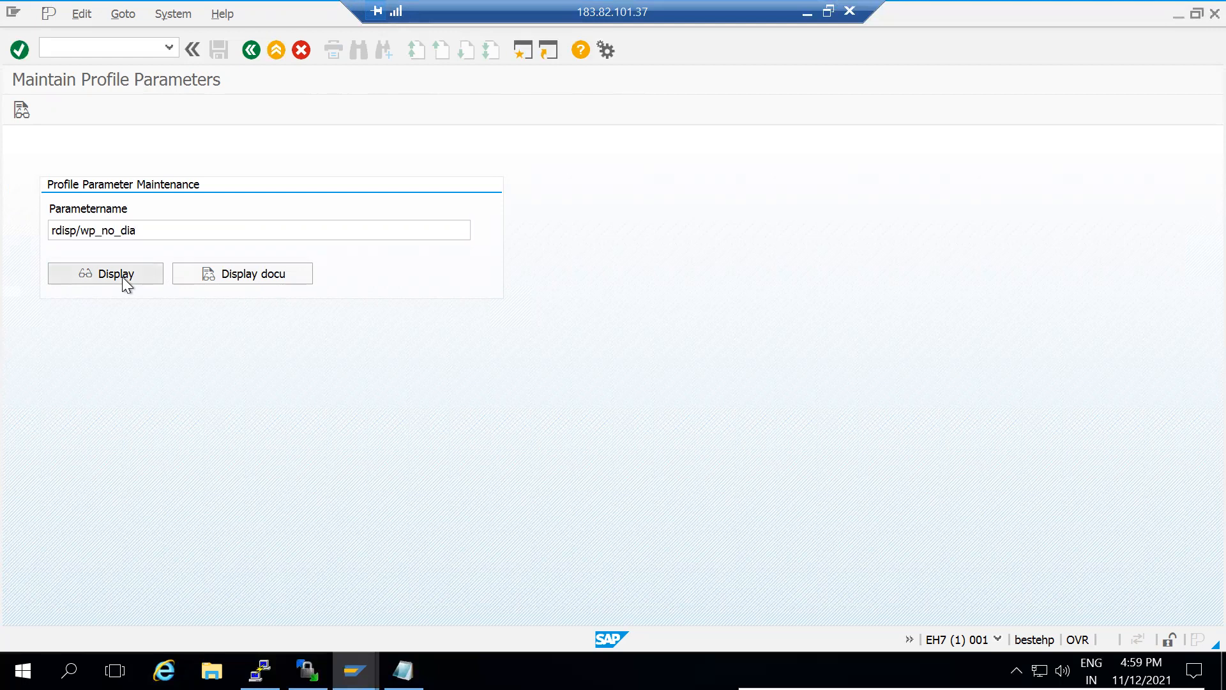
Display rdisp/wp_no_dia details, showing current value 8, and highlight the System-Wide and Dynamic Parameter rows
click(121, 277)
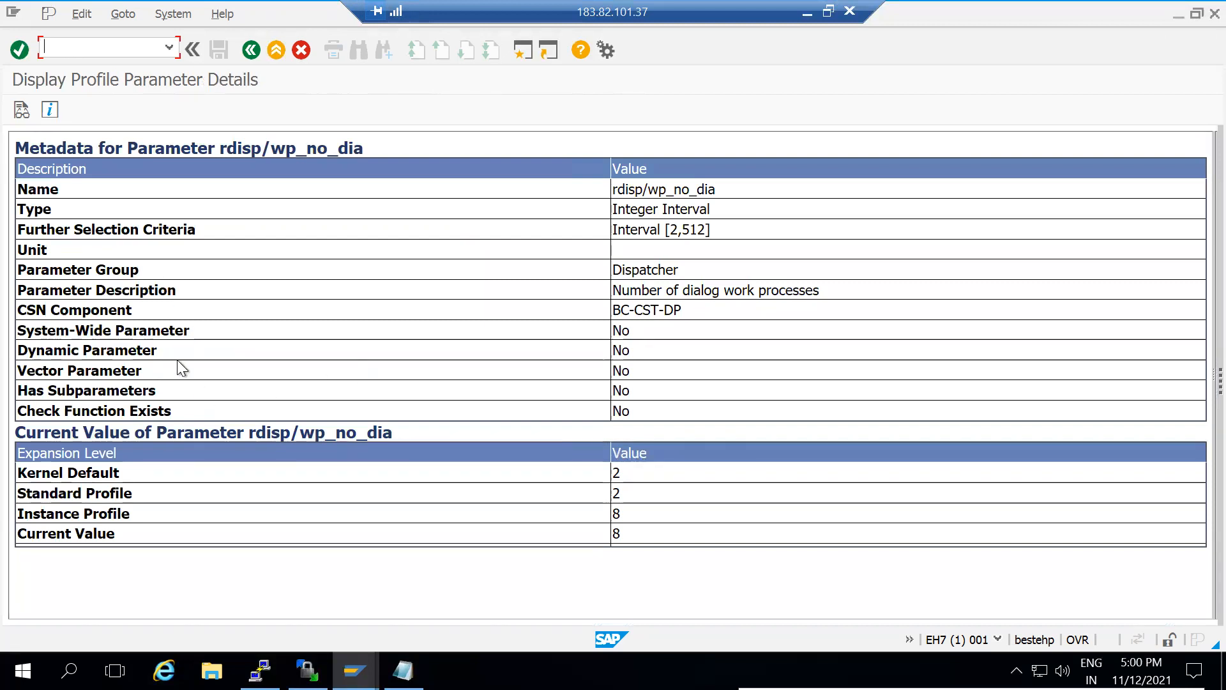
drag(150, 351, 19, 329)
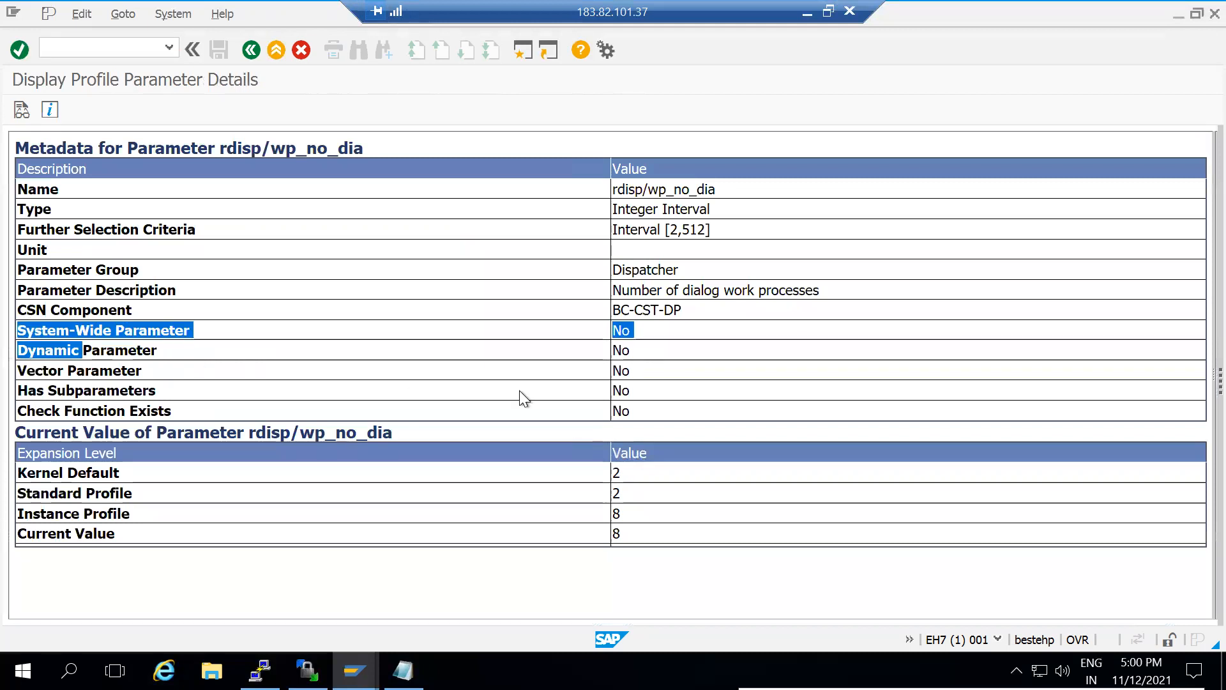
click(643, 350)
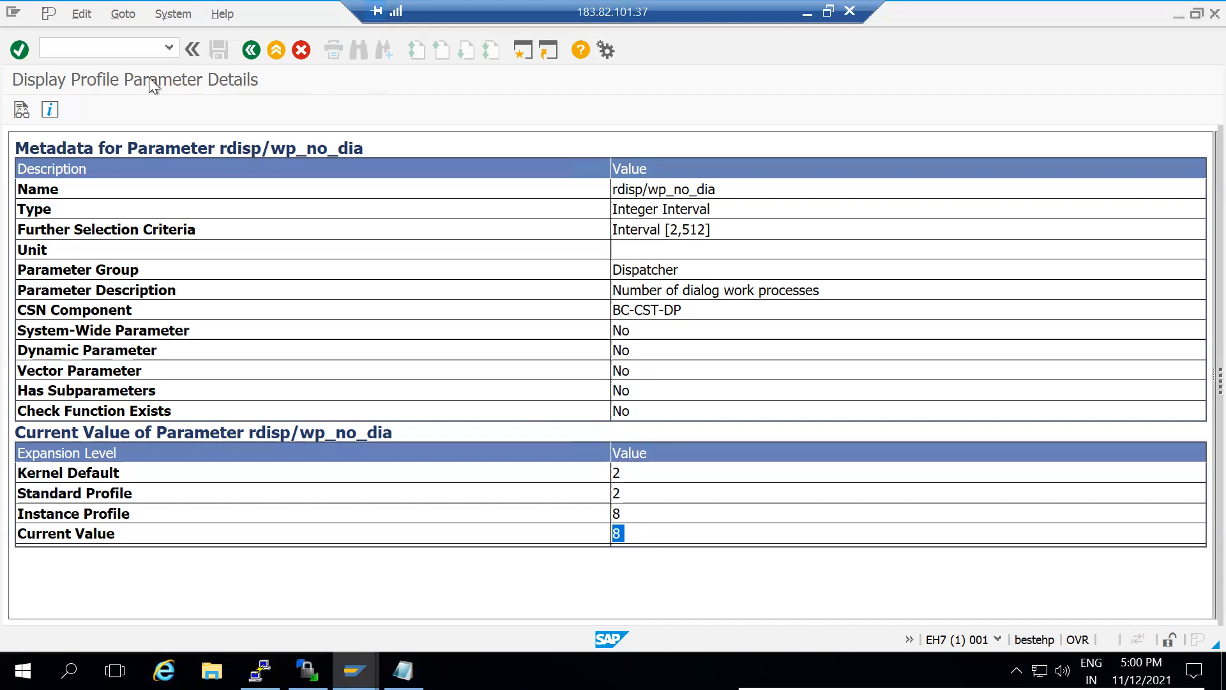
Open RZ11 in a new session with /orz11 and list the 243 parameters matching rdisp*
click(120, 46)
text(/orz11)
key(Return)
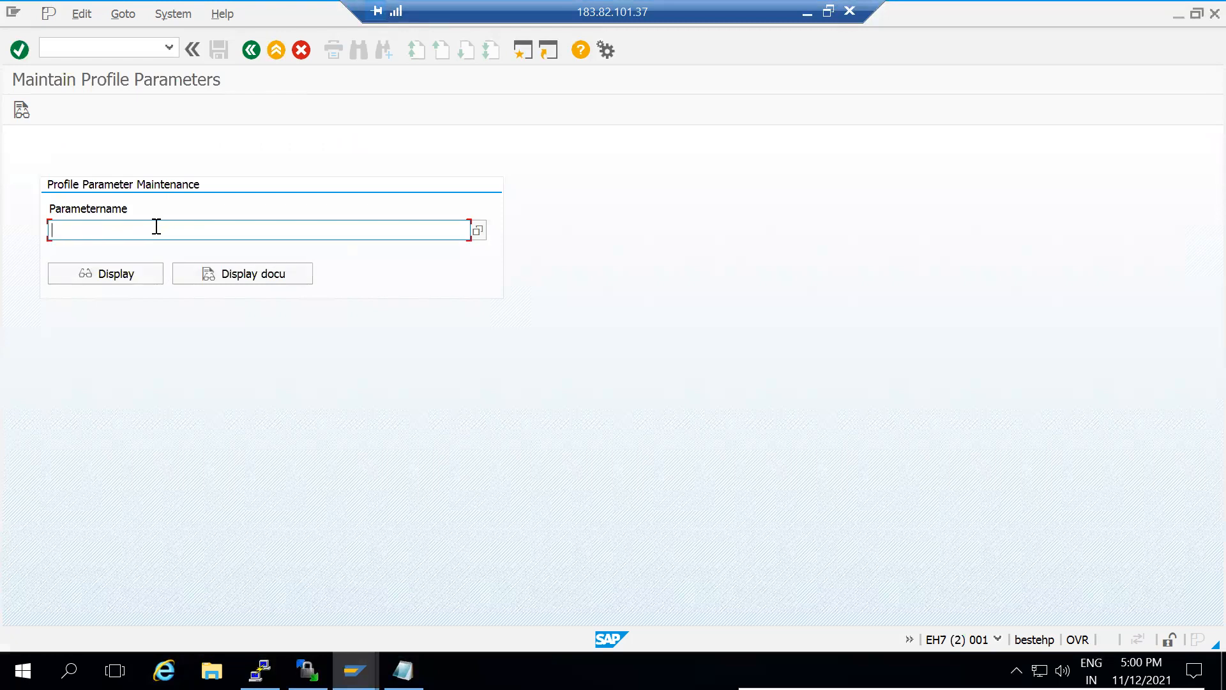
click(164, 224)
click(123, 263)
click(135, 275)
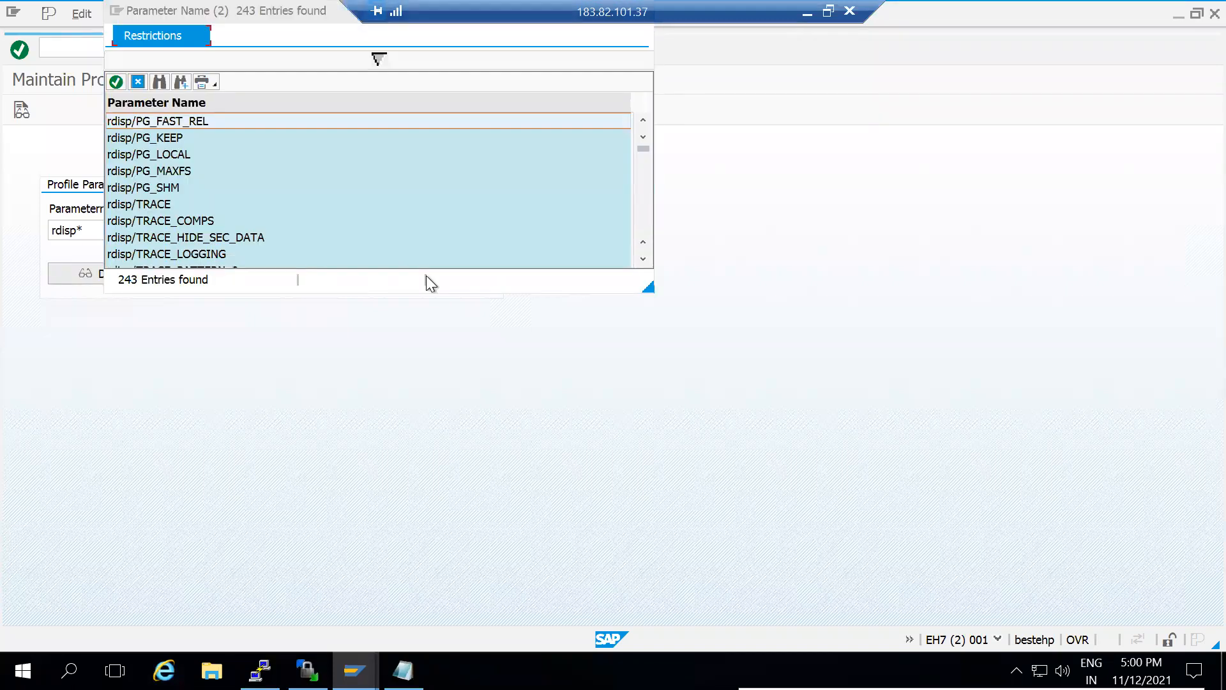
Scroll down the rdisp* list and choose rdisp/max_priv_time
click(642, 260)
click(642, 260)
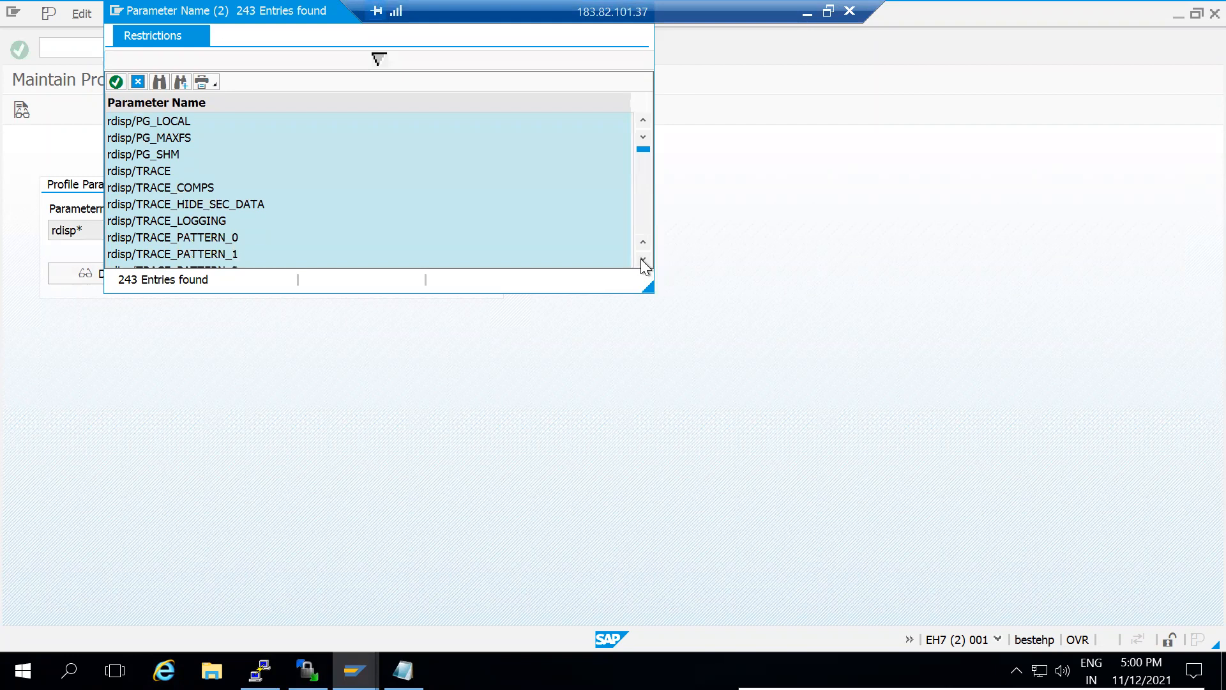
click(642, 260)
click(642, 260)
click(642, 260)
click(642, 260)
click(641, 260)
click(641, 260)
click(642, 260)
click(642, 260)
click(642, 260)
click(642, 260)
click(642, 260)
click(642, 260)
click(641, 260)
click(642, 259)
click(641, 260)
click(641, 260)
click(641, 260)
click(642, 260)
click(642, 260)
click(642, 260)
click(642, 260)
click(641, 260)
click(642, 260)
click(642, 260)
click(642, 260)
click(642, 260)
click(642, 260)
click(642, 260)
click(641, 260)
click(641, 260)
click(641, 260)
click(642, 260)
click(642, 260)
click(642, 260)
click(642, 260)
click(642, 260)
click(642, 260)
click(642, 260)
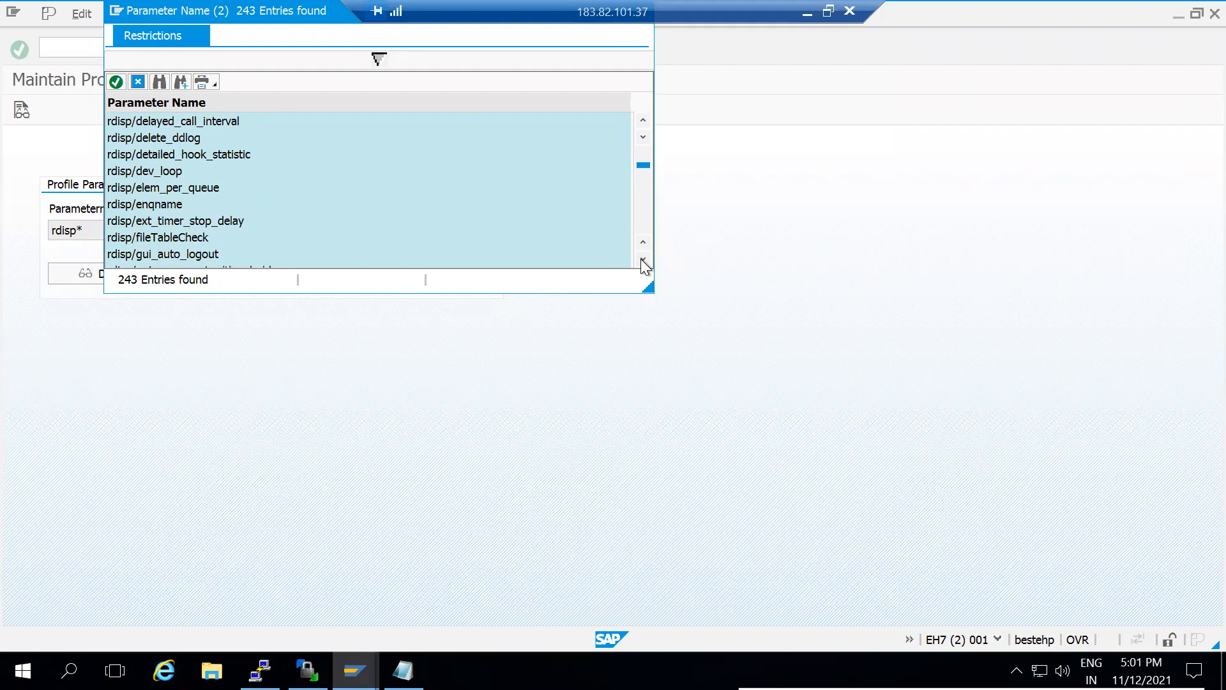
click(643, 260)
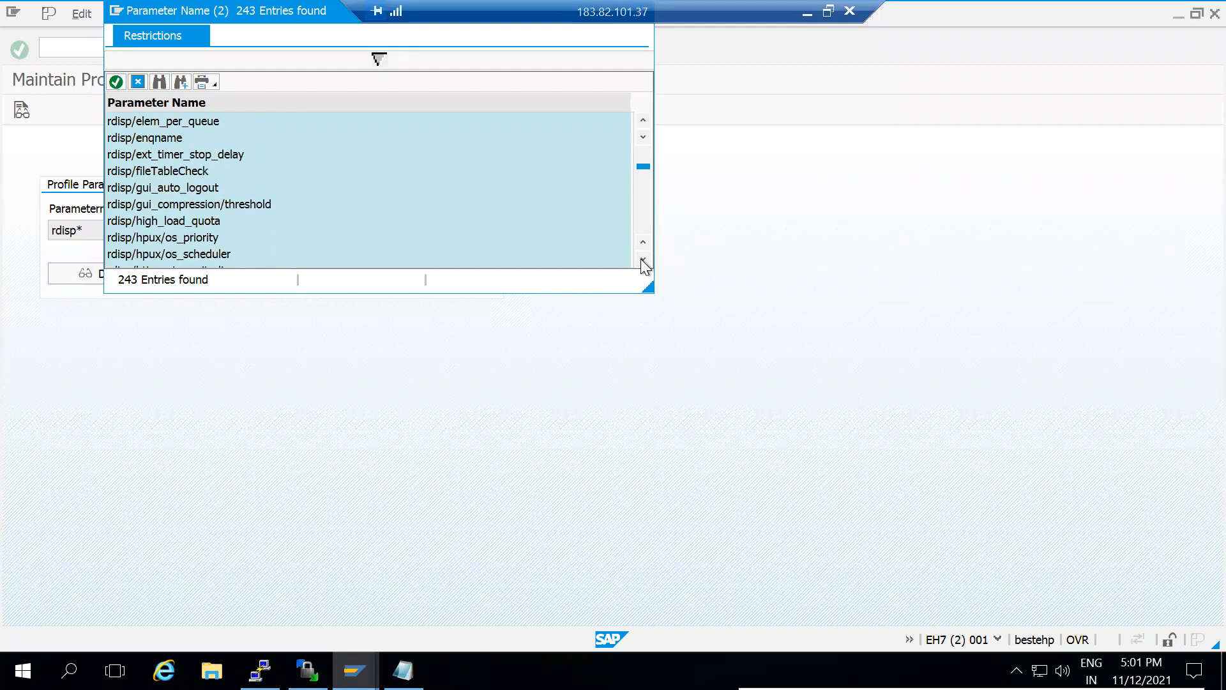
click(643, 258)
click(643, 258)
click(643, 259)
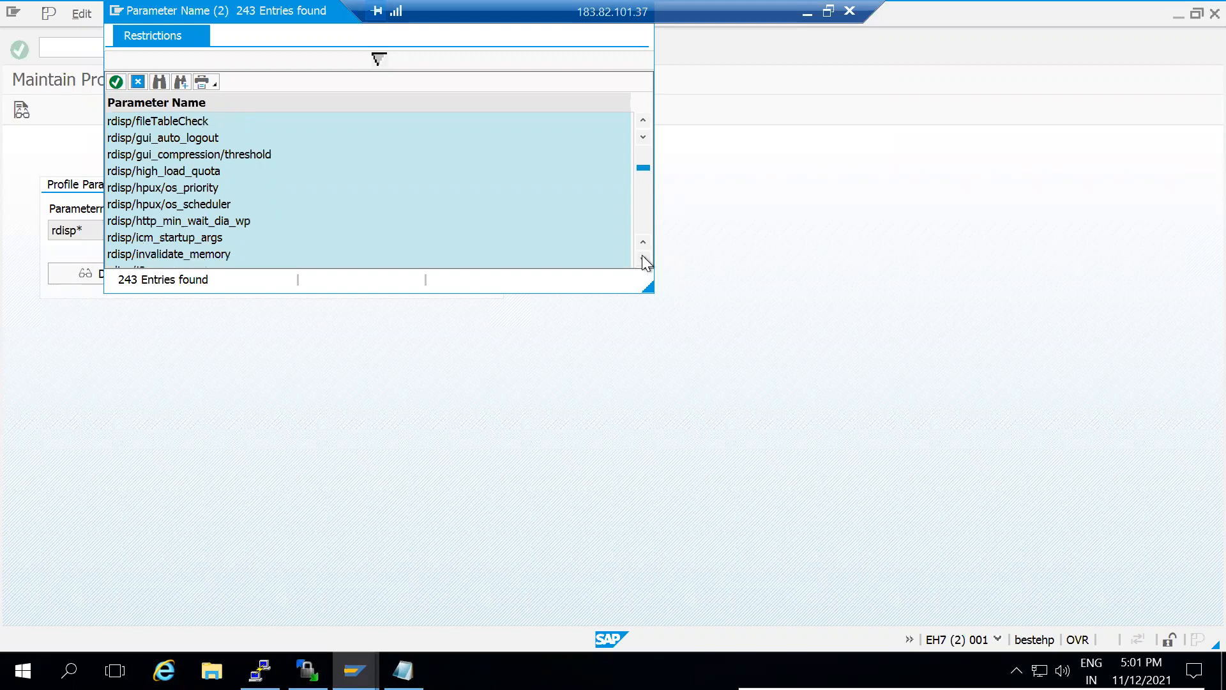
click(643, 259)
click(643, 259)
click(643, 259)
click(643, 258)
click(643, 258)
click(643, 258)
click(643, 259)
click(643, 258)
click(643, 258)
click(643, 258)
click(643, 259)
click(643, 259)
click(644, 259)
click(643, 258)
click(643, 258)
click(643, 258)
click(643, 258)
click(643, 258)
click(643, 259)
click(643, 259)
click(643, 258)
click(643, 258)
click(643, 259)
click(643, 259)
click(643, 259)
click(643, 258)
click(643, 259)
click(643, 259)
click(643, 258)
click(643, 259)
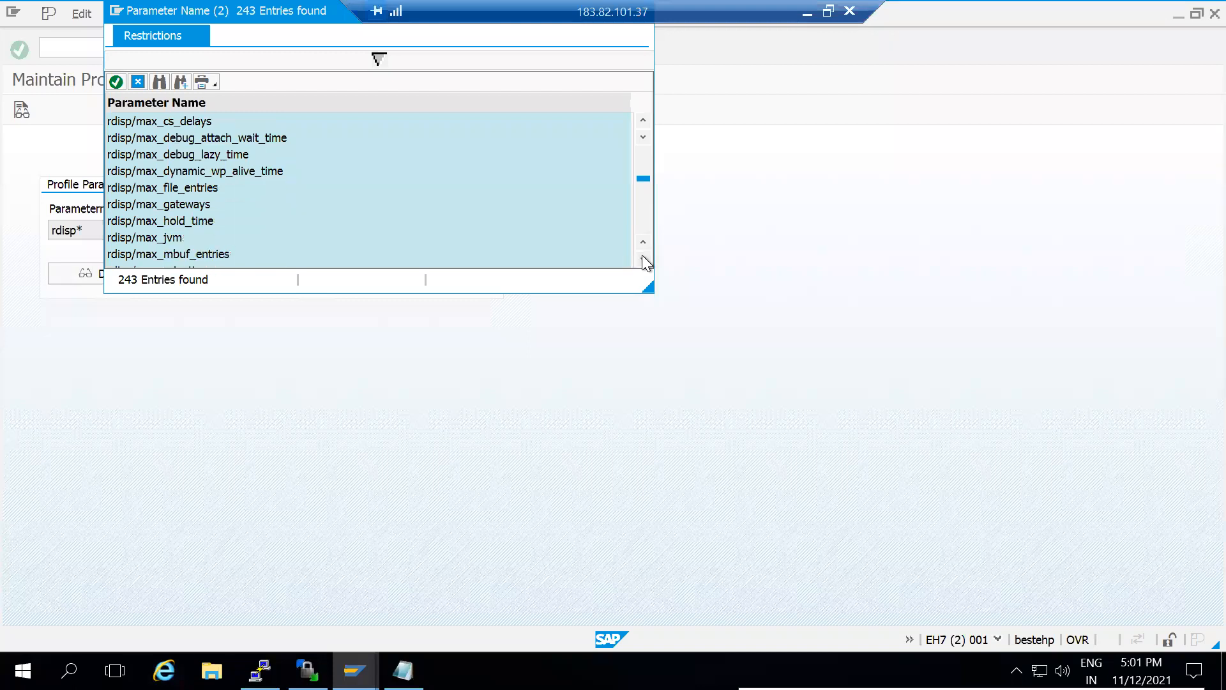
click(643, 258)
click(643, 259)
click(643, 258)
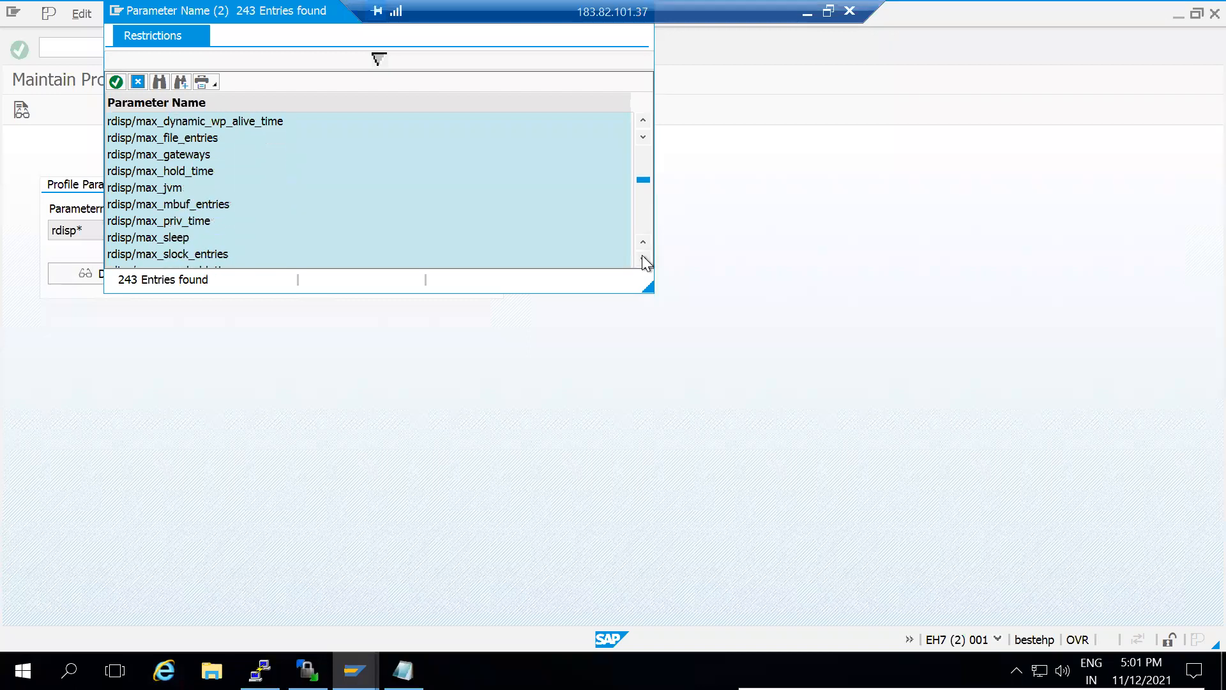
click(643, 258)
click(643, 258)
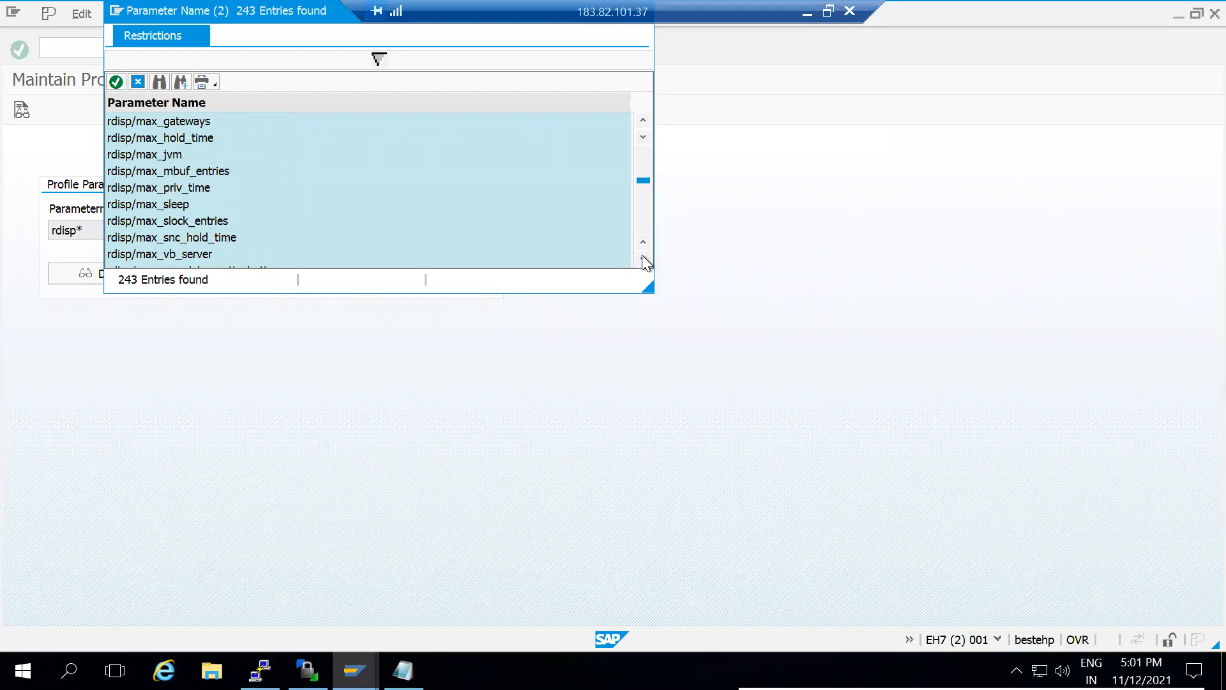
double_click(205, 189)
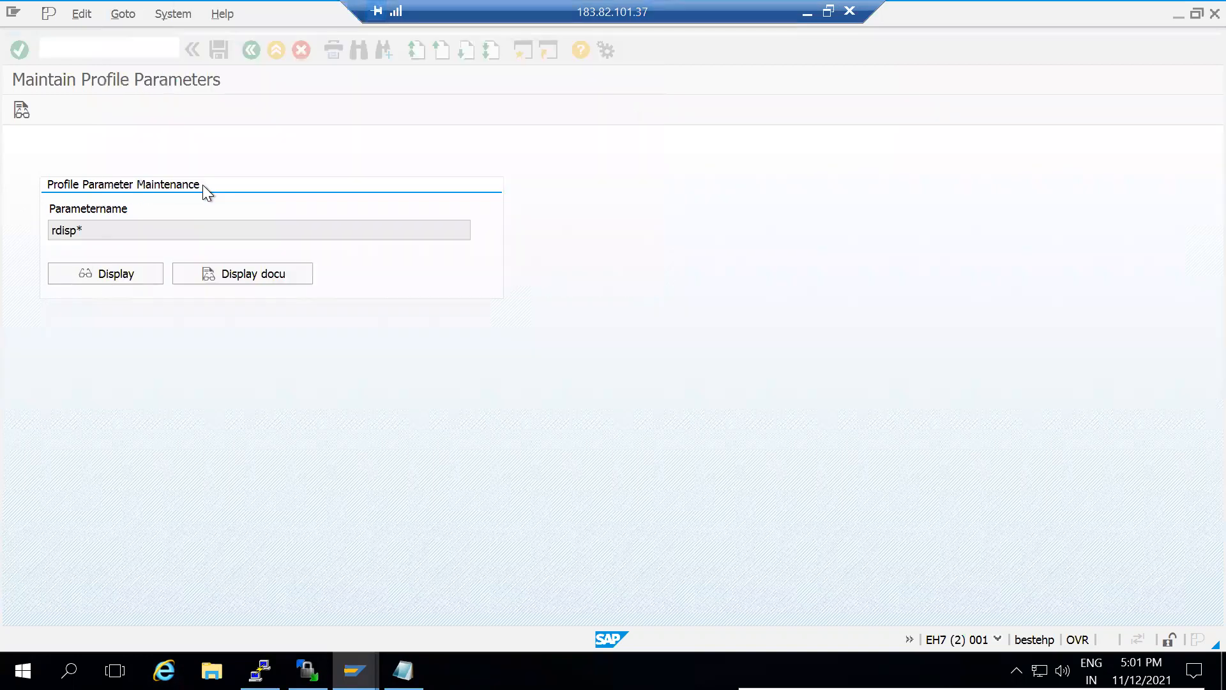
Show the rdisp/max_priv_time details and highlight that Dynamic Parameter is Yes
key(Return)
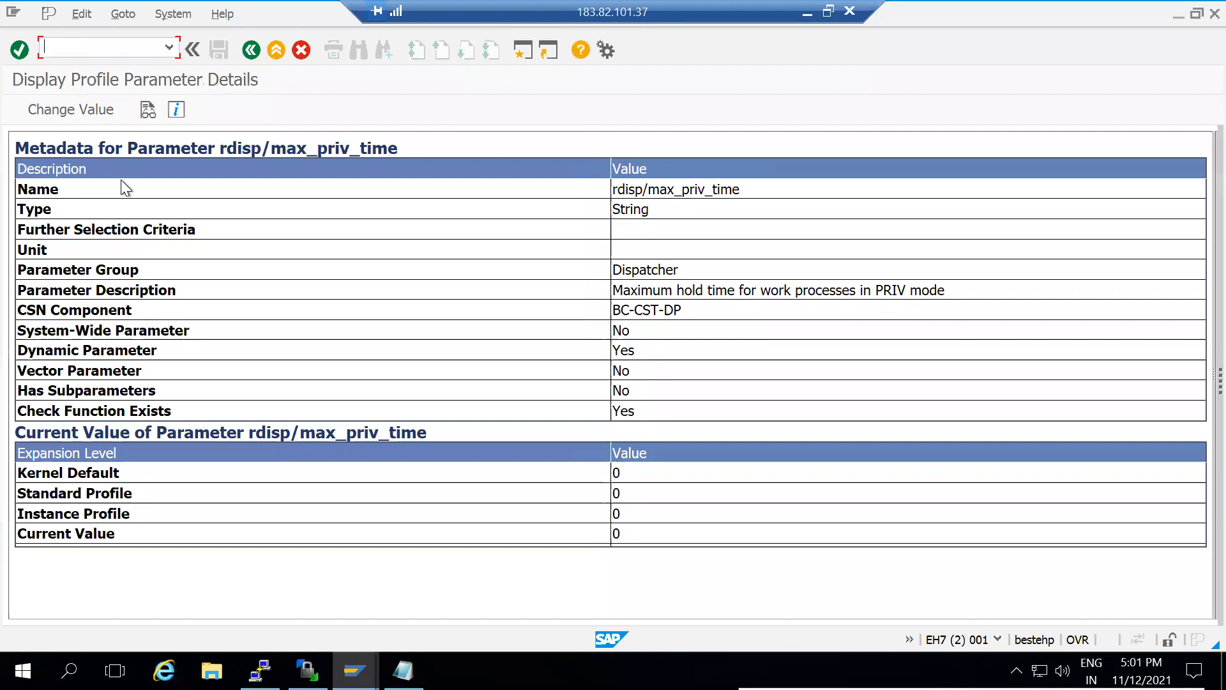
drag(185, 348, 10, 355)
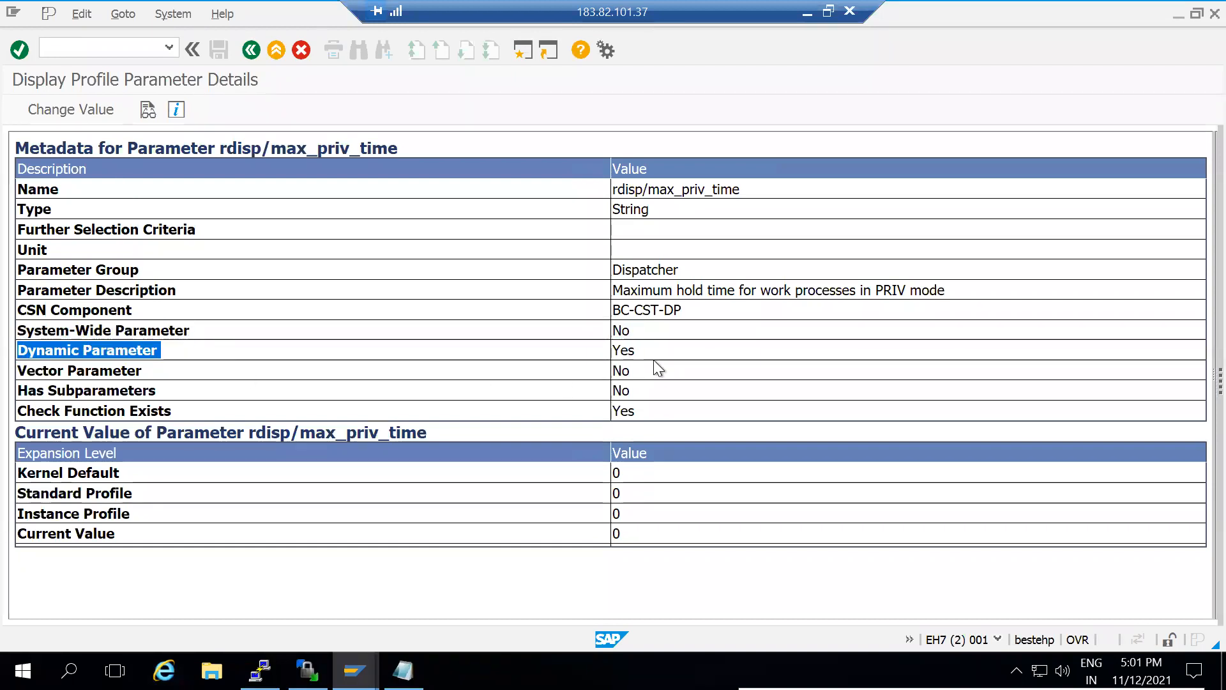
drag(649, 350, 585, 352)
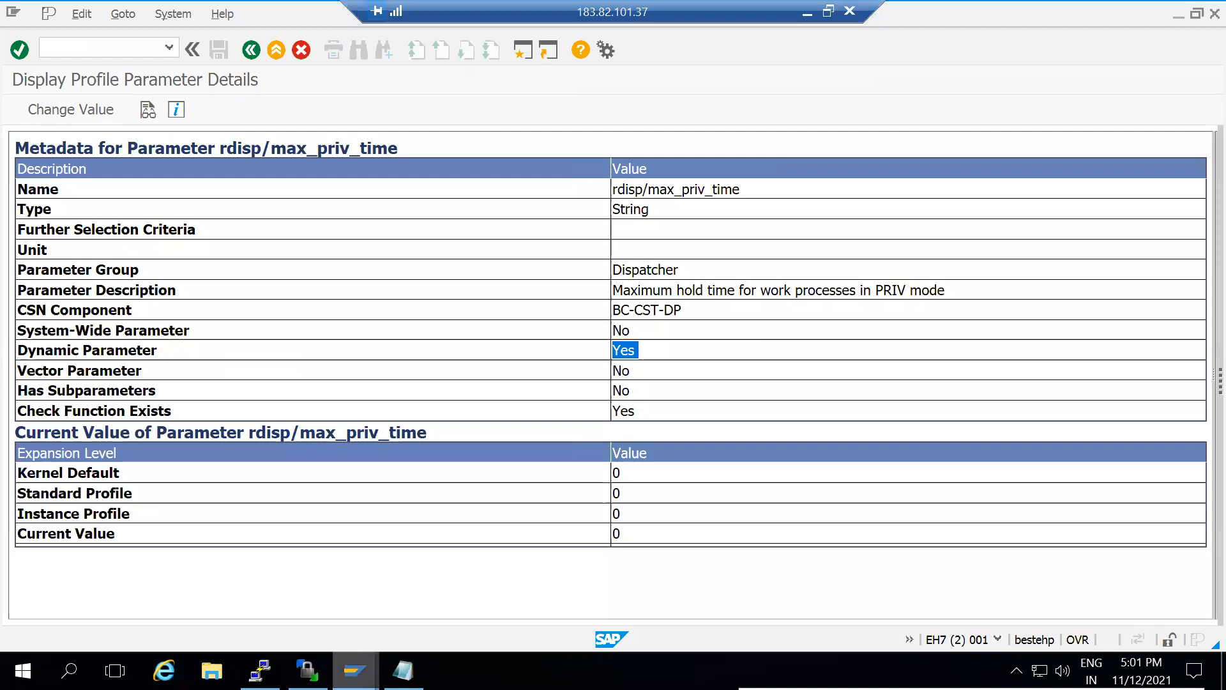
Compare with rdisp/wp_no_dia's Dynamic Parameter value No, then return to the rdisp/max_priv_time session
click(354, 670)
click(319, 600)
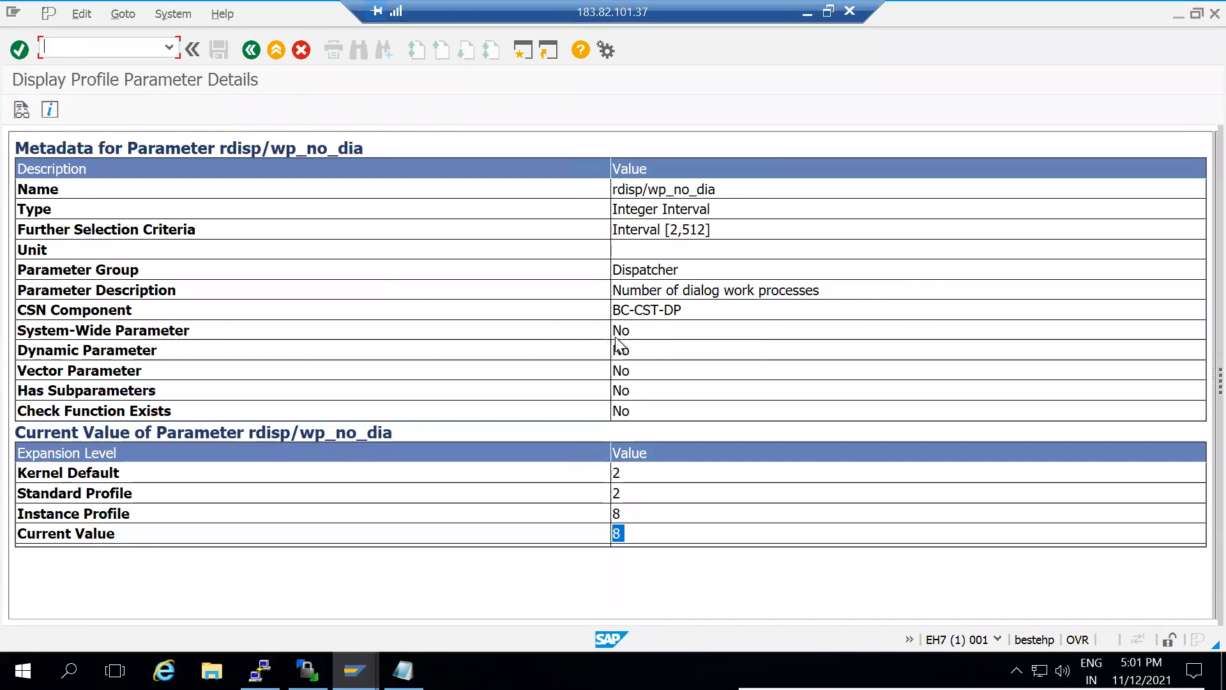
drag(653, 348, 576, 348)
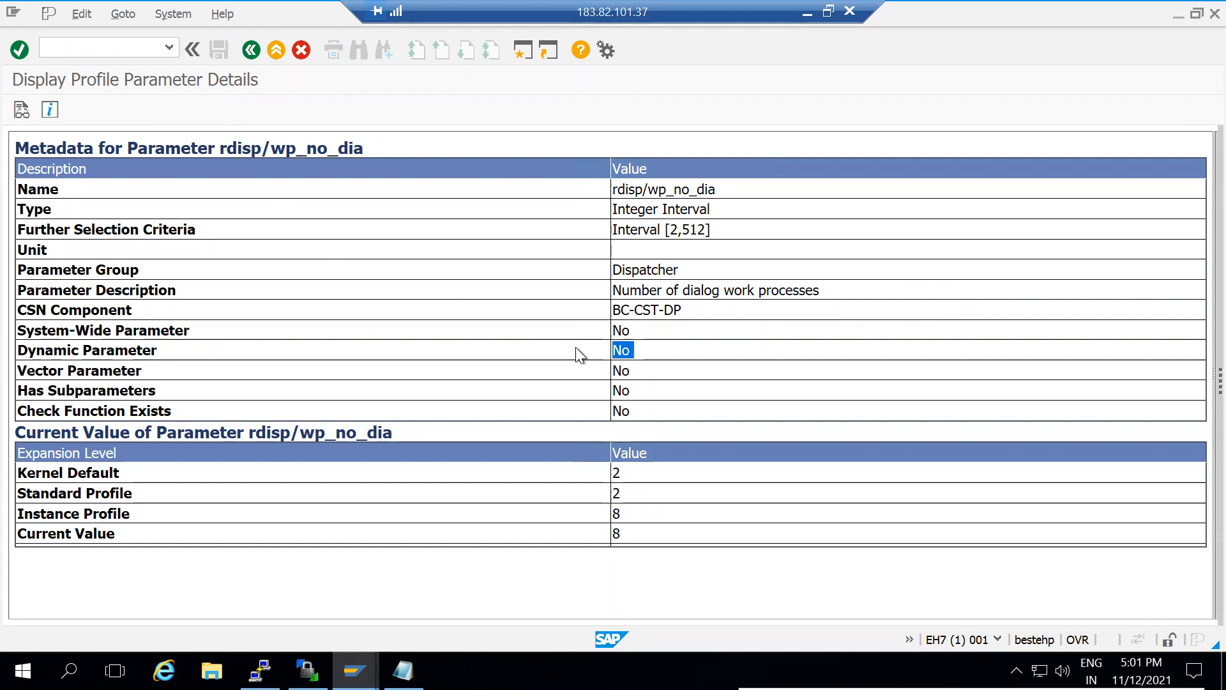
key(alt+Tab)
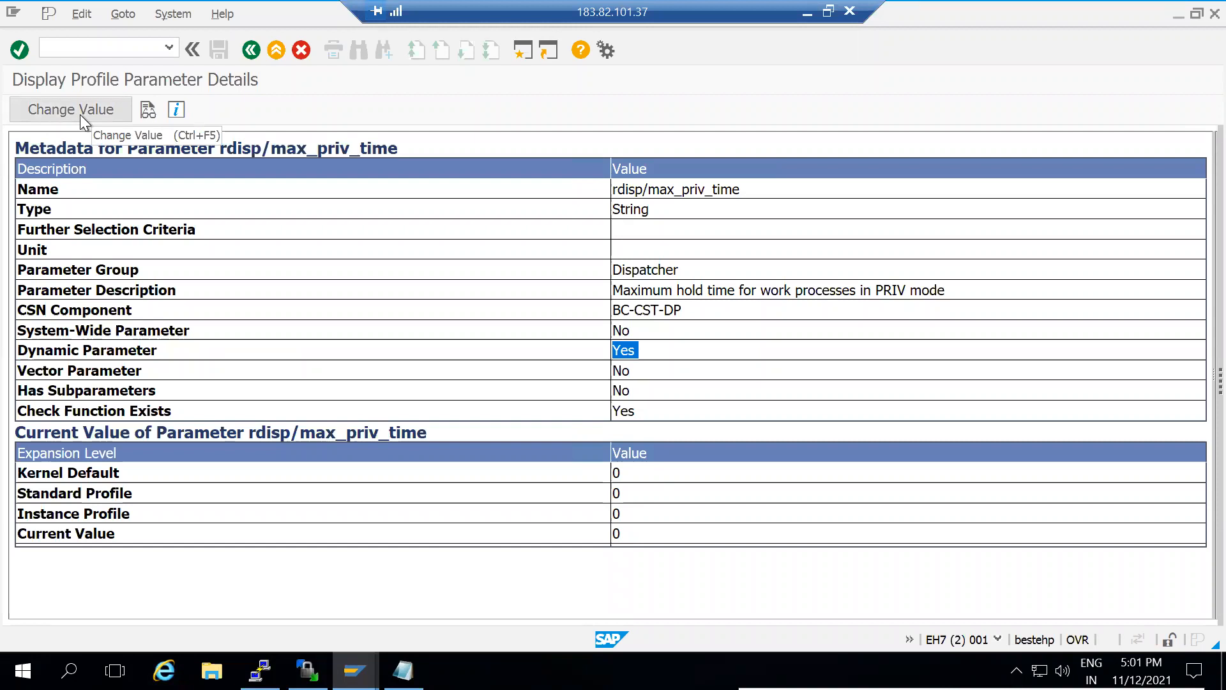
key(alt+Tab)
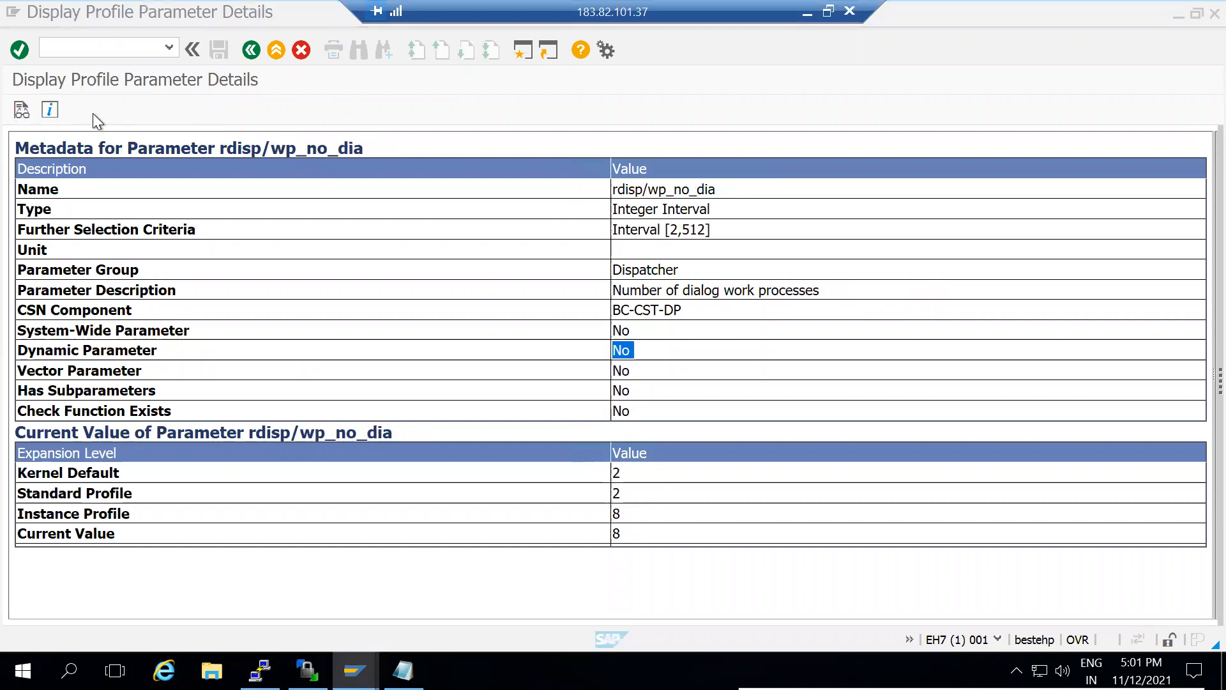
key(alt+Tab)
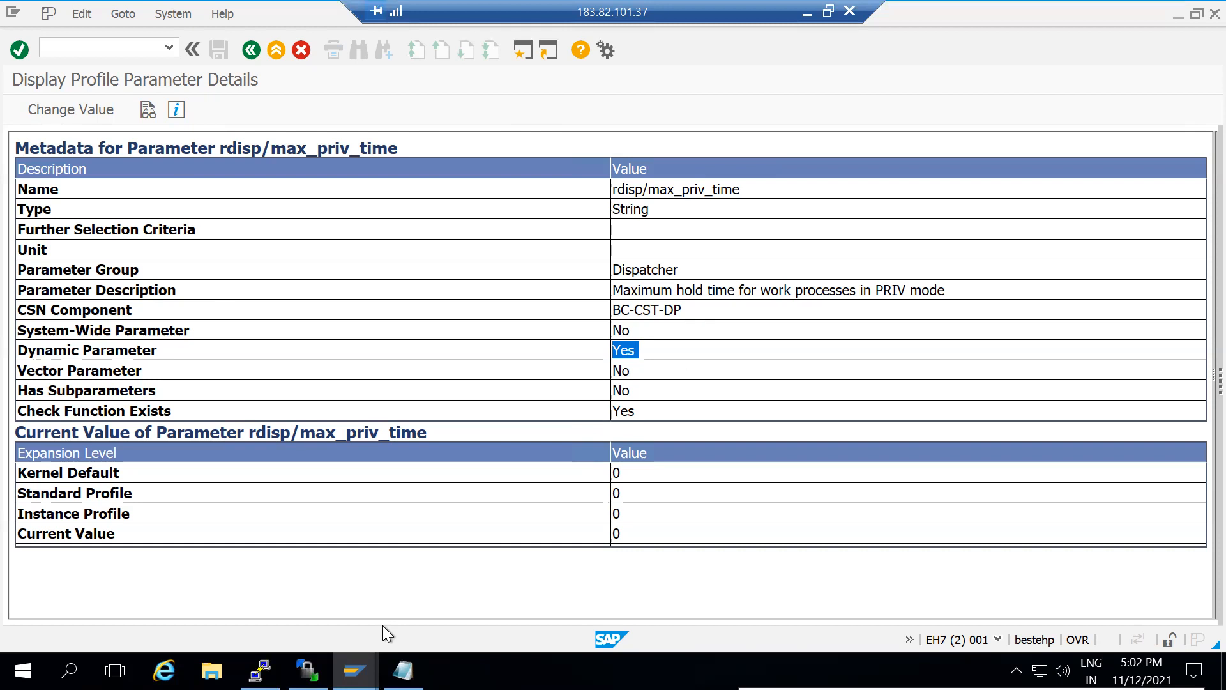
key(alt+Tab)
key(alt+Tab)
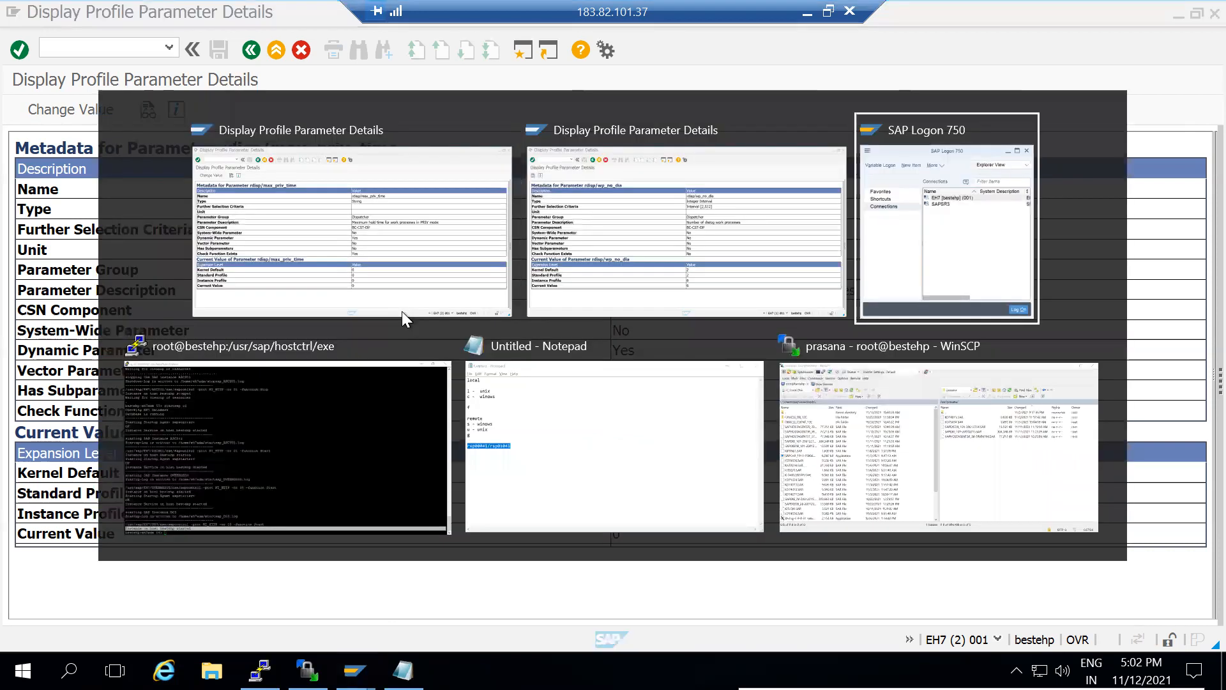
key(alt+Tab)
key(alt+Tab)
key(alt+Tab)
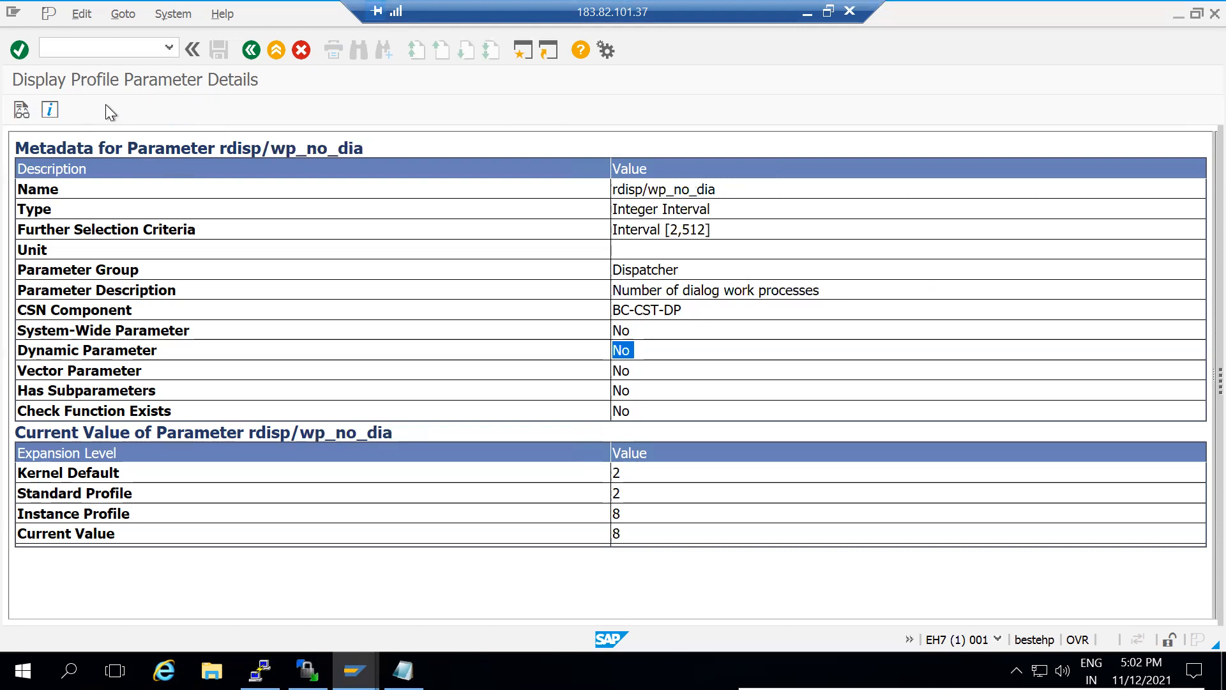
key(alt+Tab)
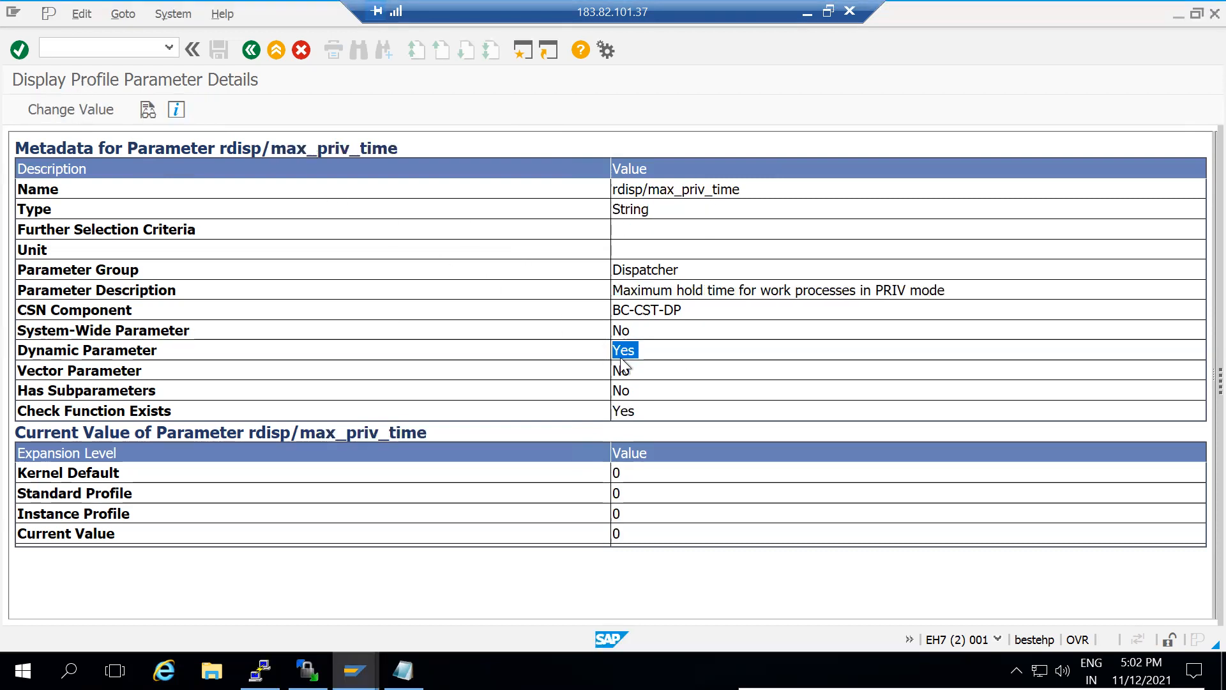
Change rdisp/max_priv_time's value to 10, save it, and acknowledge the change-made message
click(57, 113)
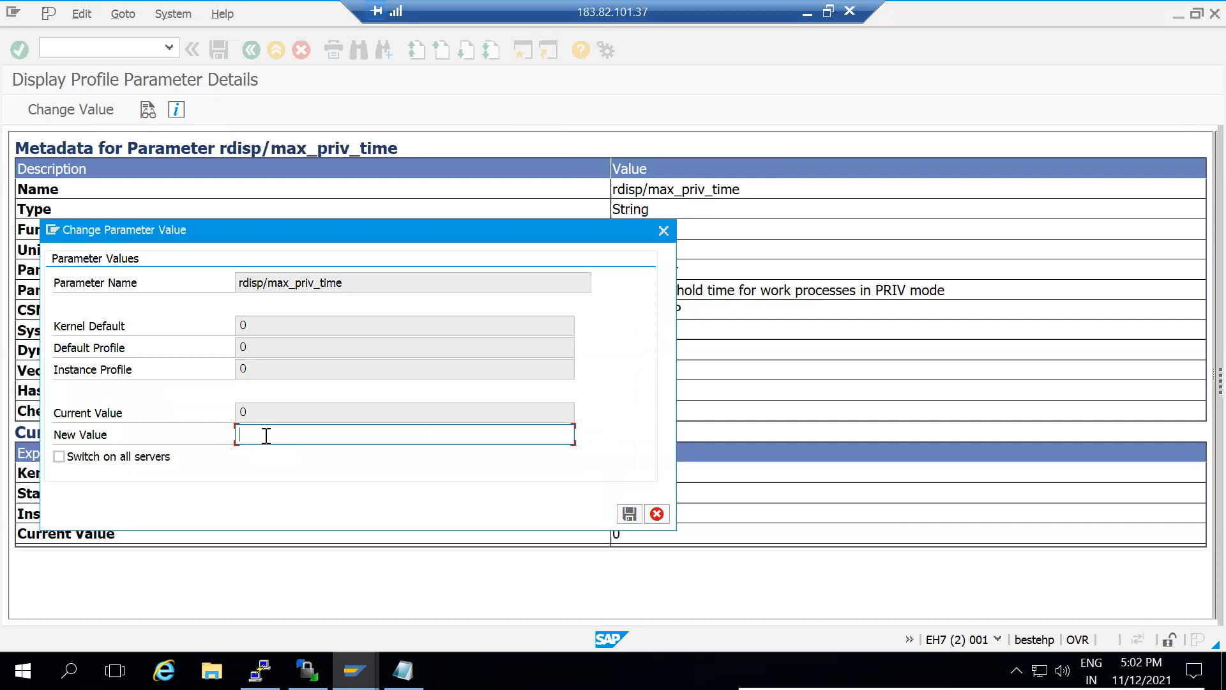
text(10)
click(630, 514)
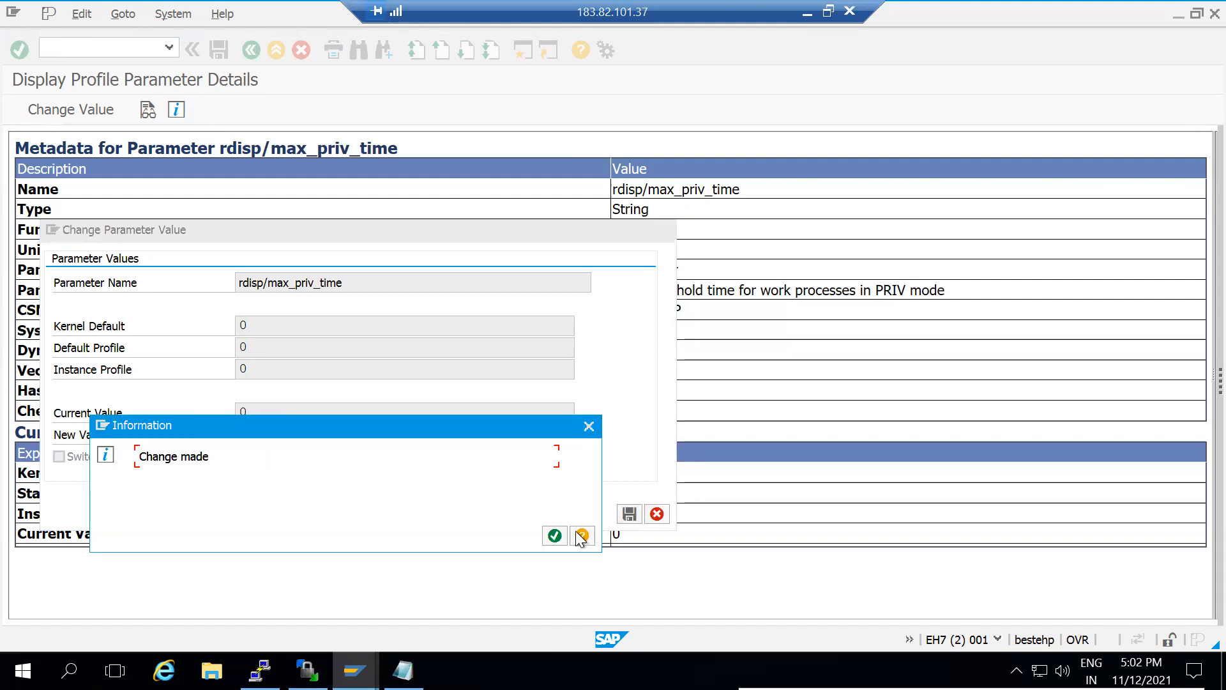
click(554, 536)
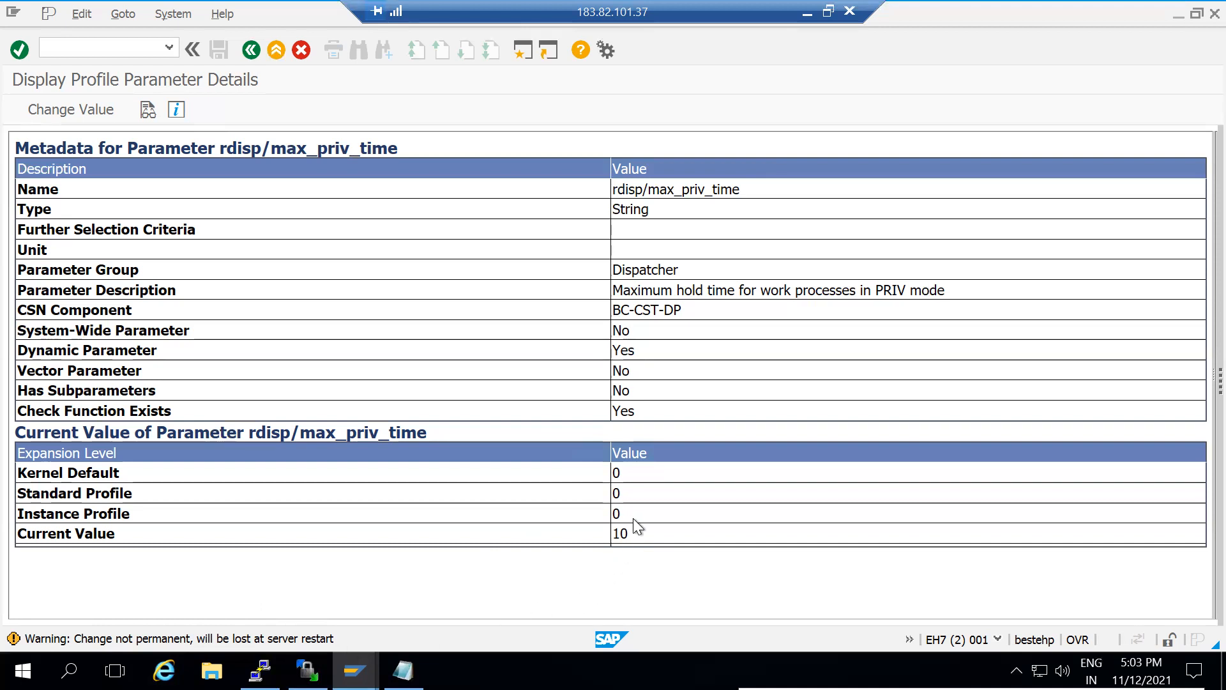
Copy the parameter name rdisp/max_priv_time onto a new line in the Notepad notes
click(259, 671)
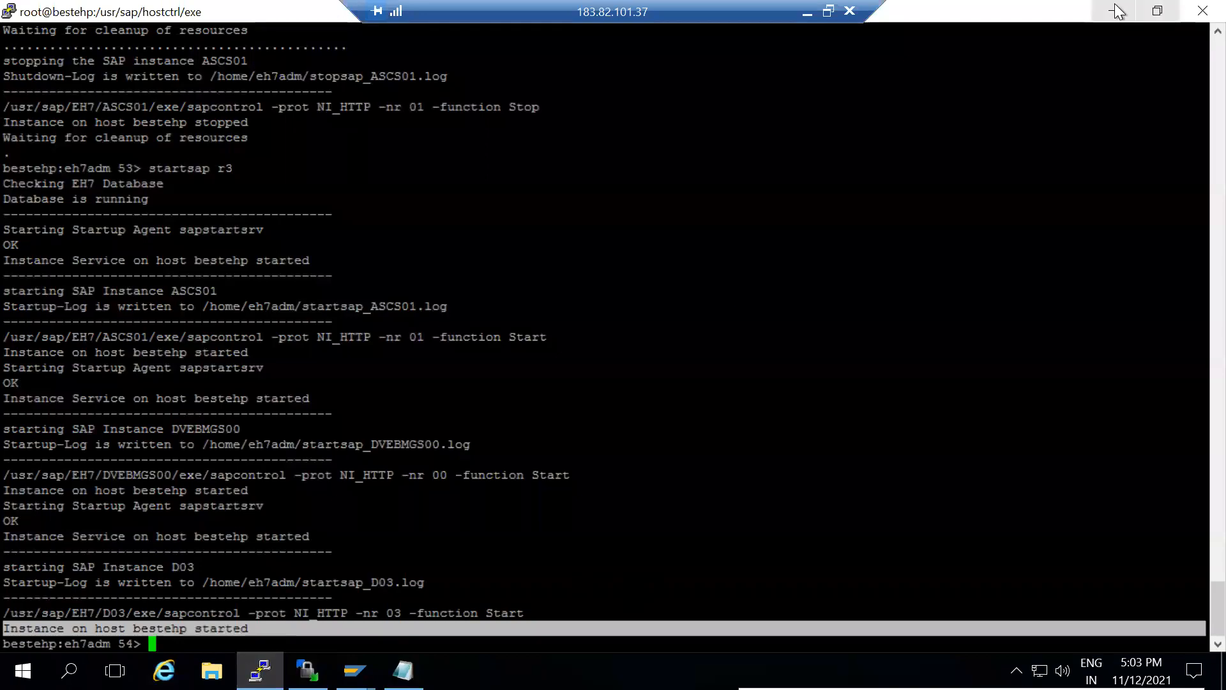
click(1115, 9)
drag(404, 155, 231, 147)
key(ctrl+c)
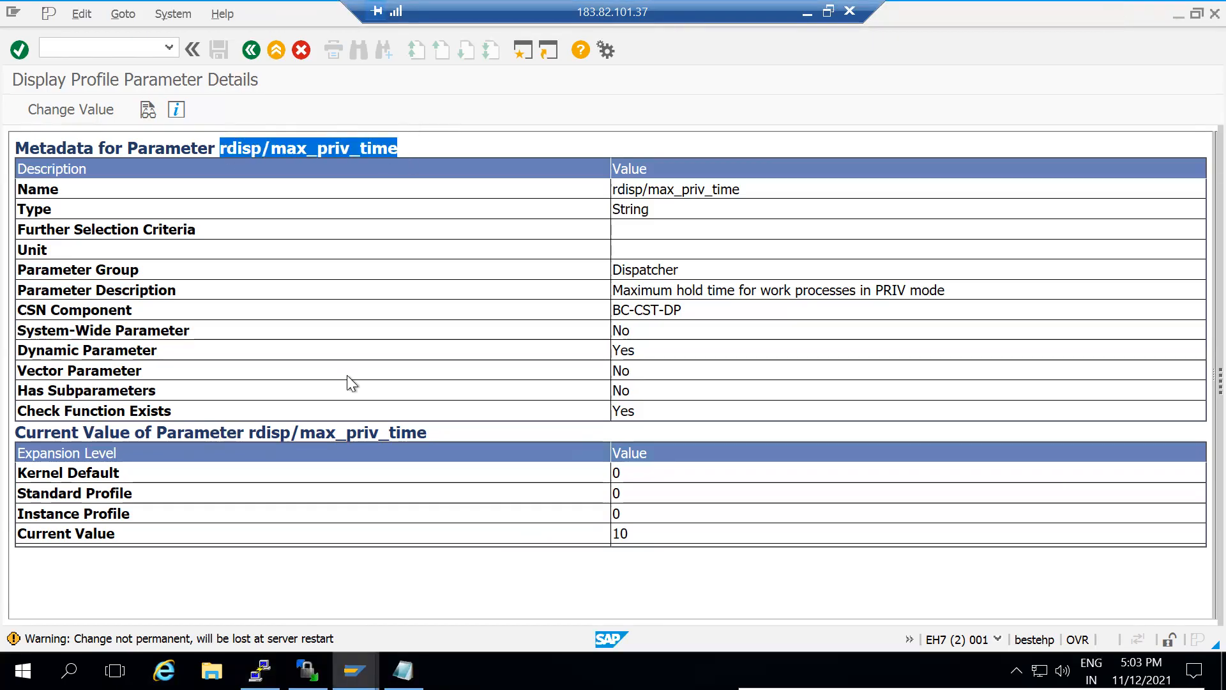
click(403, 671)
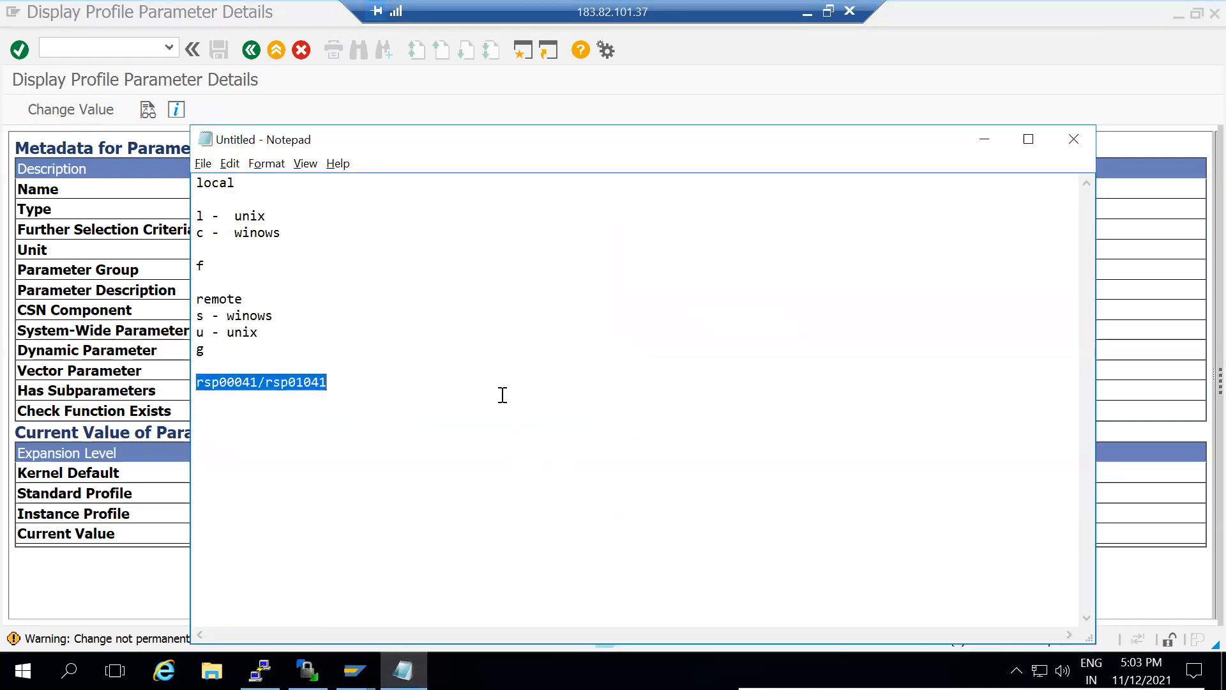
click(494, 391)
key(Return)
key(Return)
key(ctrl+v)
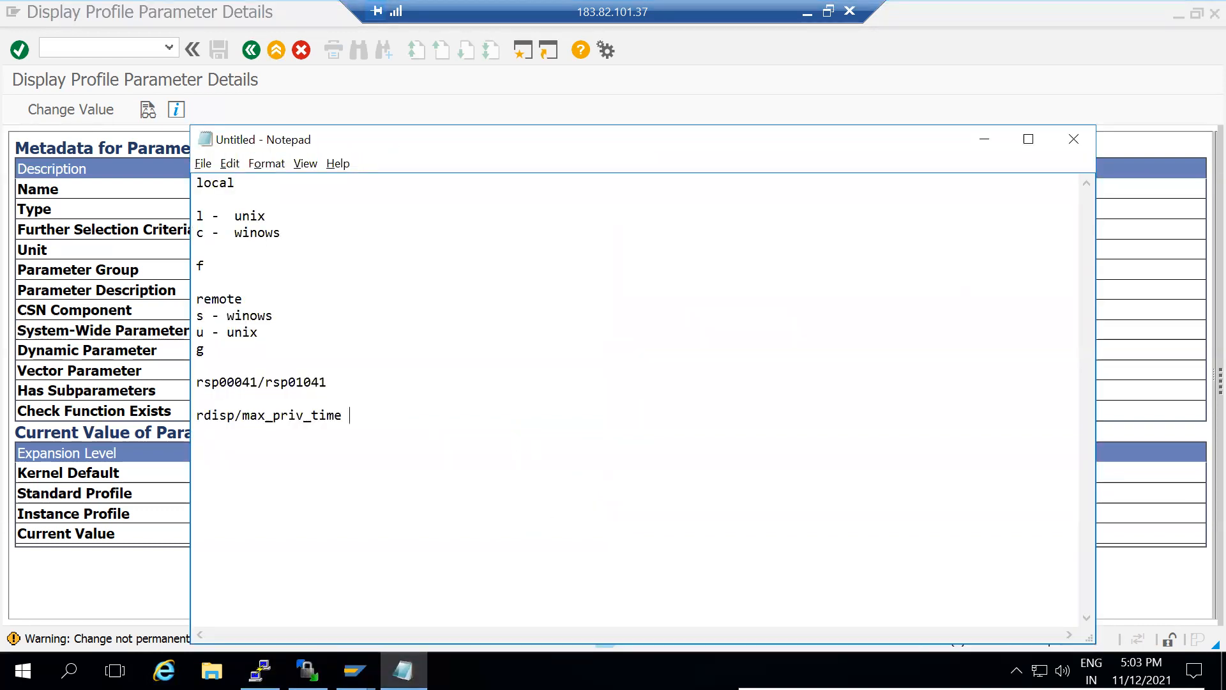
Stop the SAP system in the terminal with 'stopsap r3'
key(alt+Tab)
key(alt+Tab)
key(alt+Tab)
text(stopsap r3)
key(Return)
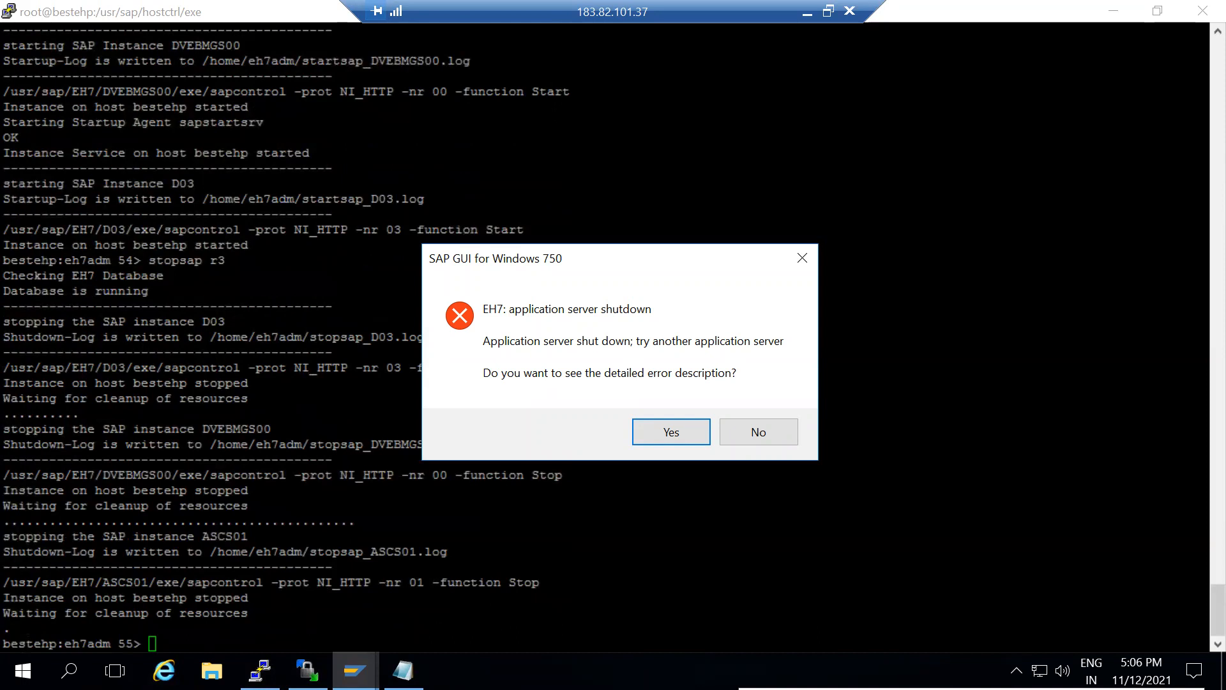
Start the SAP system again in the terminal with 'startsap r3'
key(alt+Tab)
text(sat)
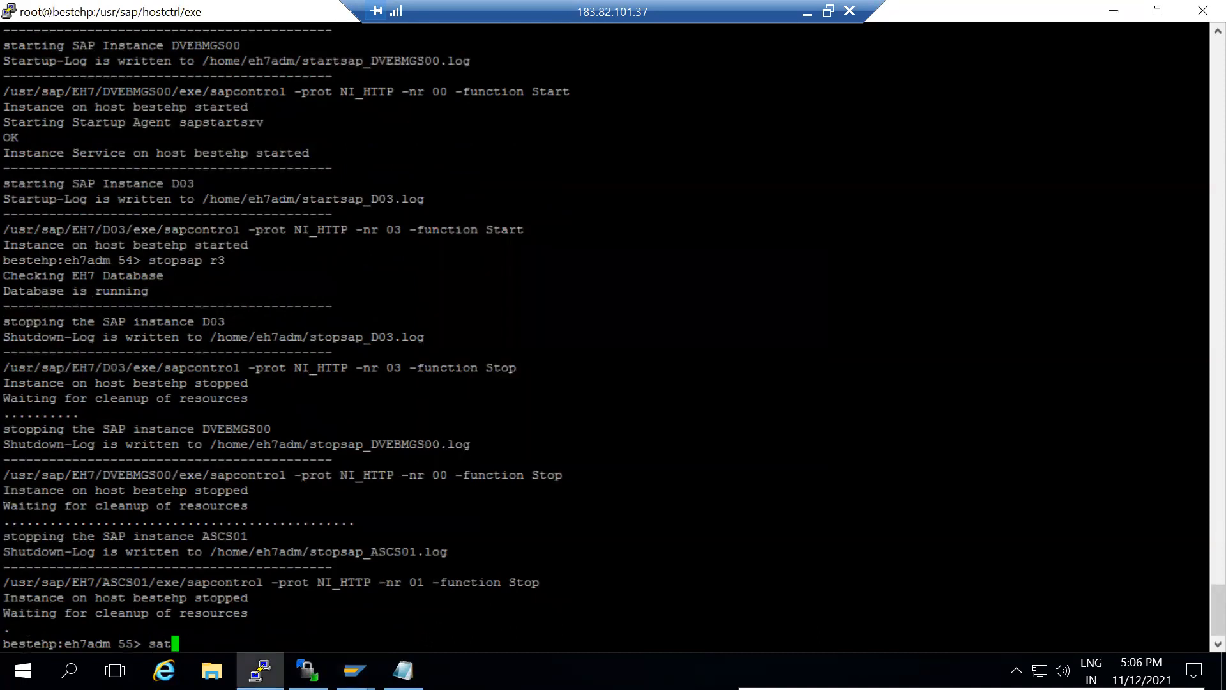
key(BackSpace)
key(BackSpace)
text(tartsap r3)
key(Return)
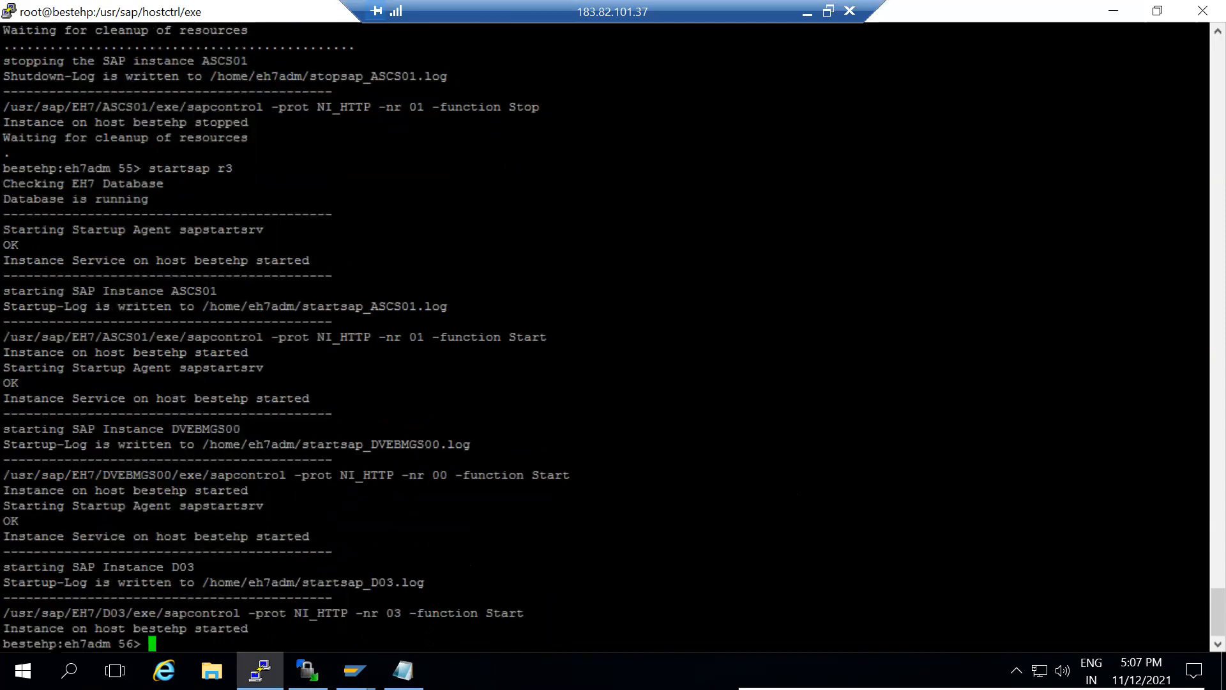
Dismiss the SAP GUI shutdown error dialog by declining the detailed error description
click(355, 671)
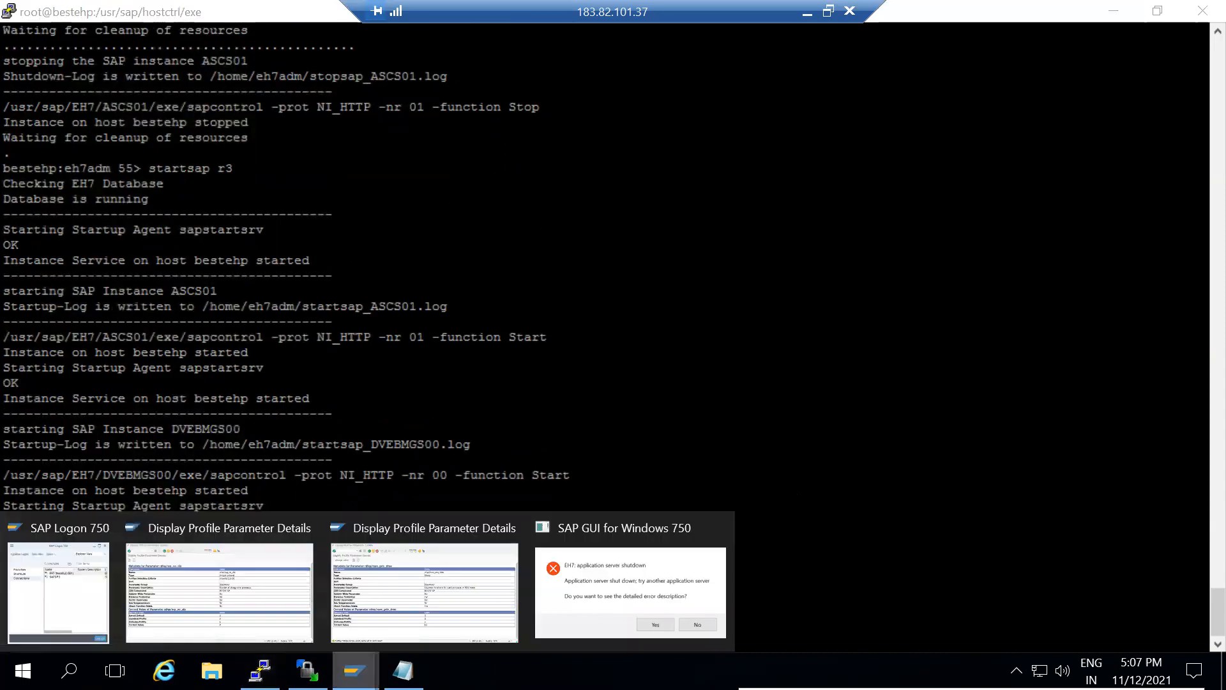
click(599, 589)
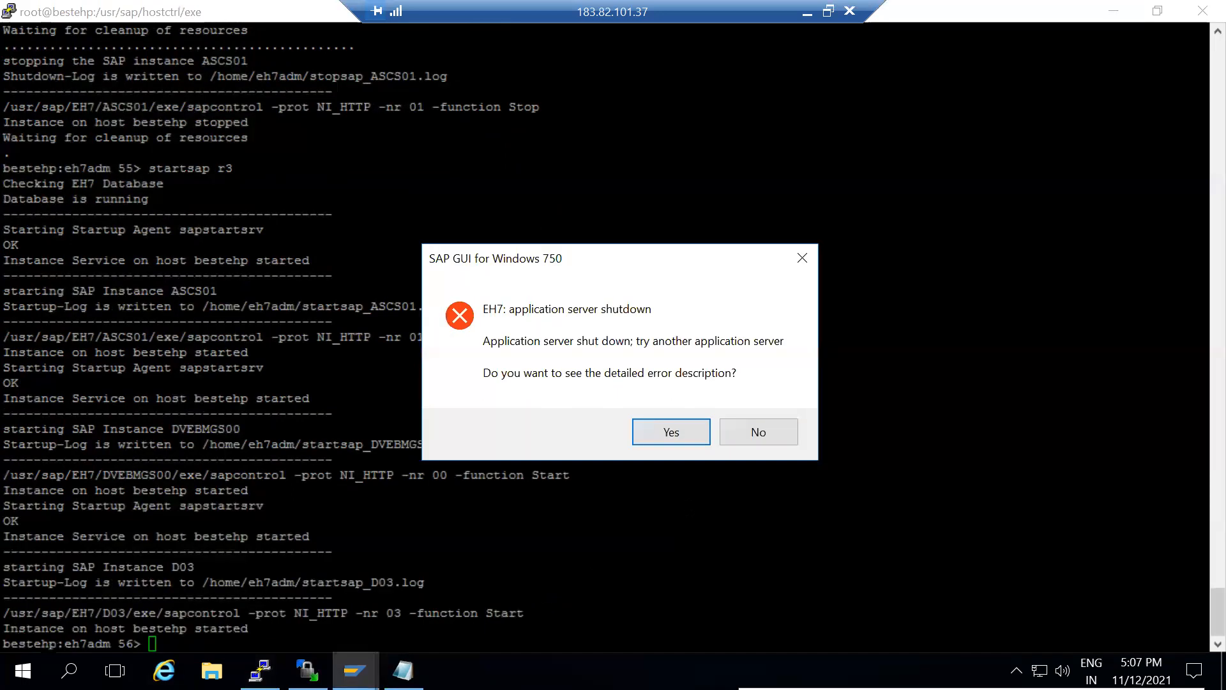
click(759, 432)
drag(760, 431, 809, 231)
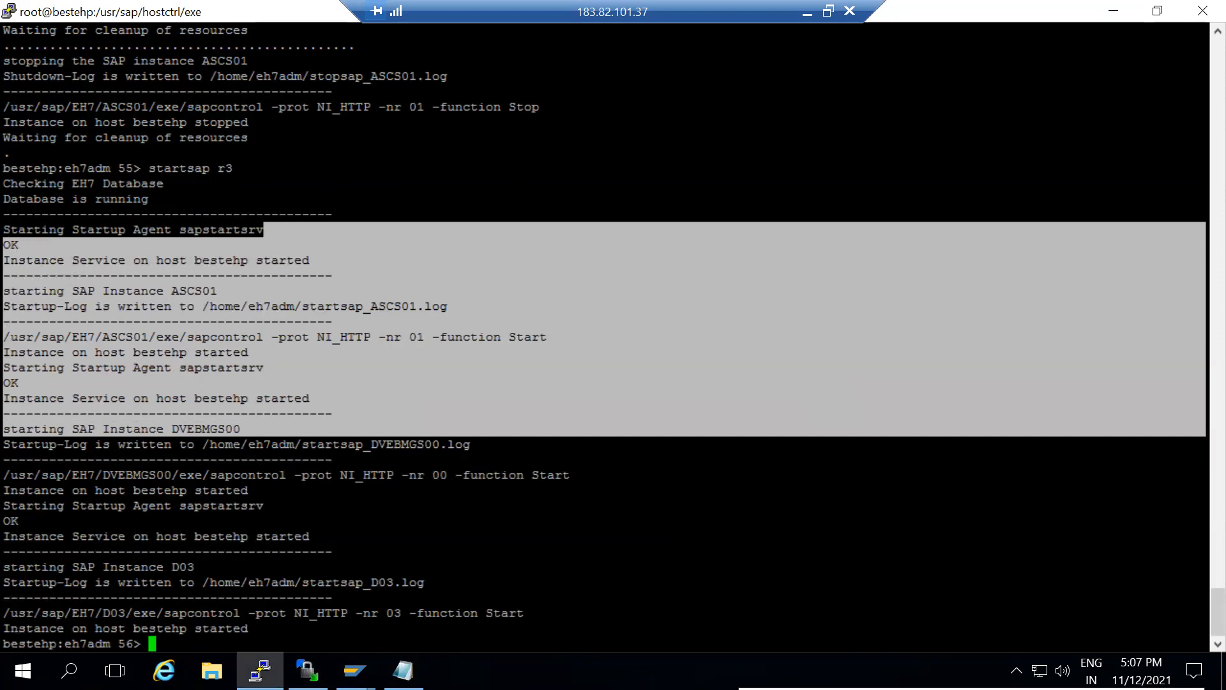
mouse_move(354, 670)
click(618, 583)
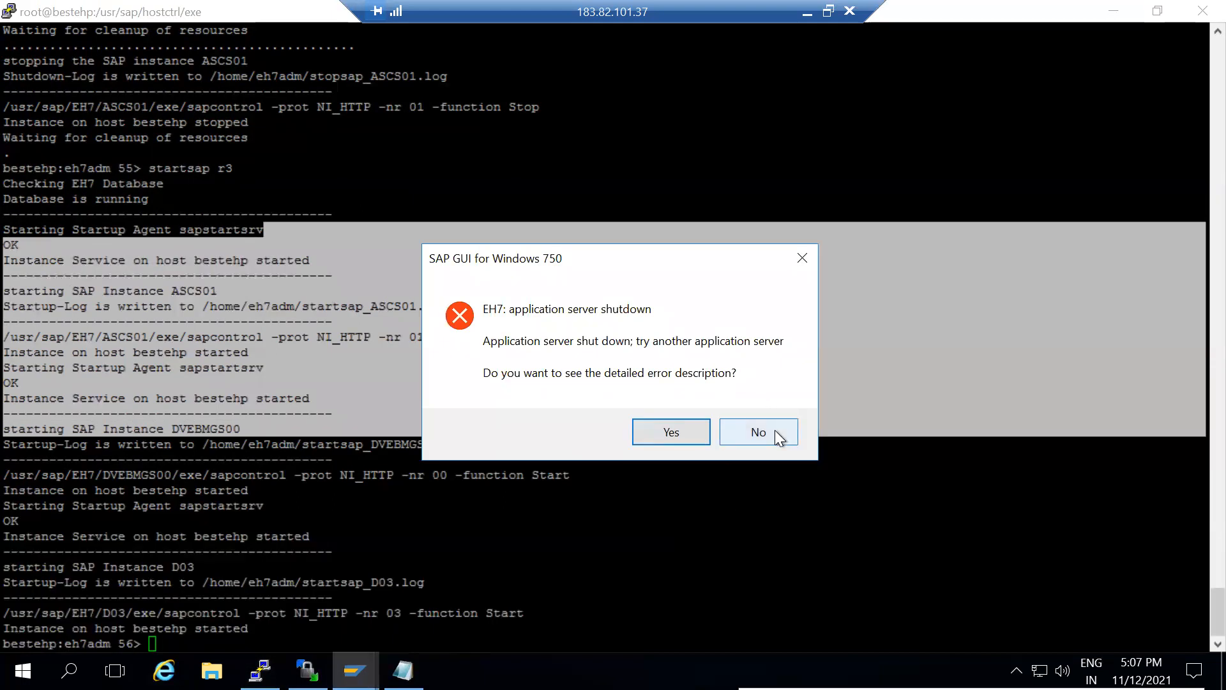
click(776, 430)
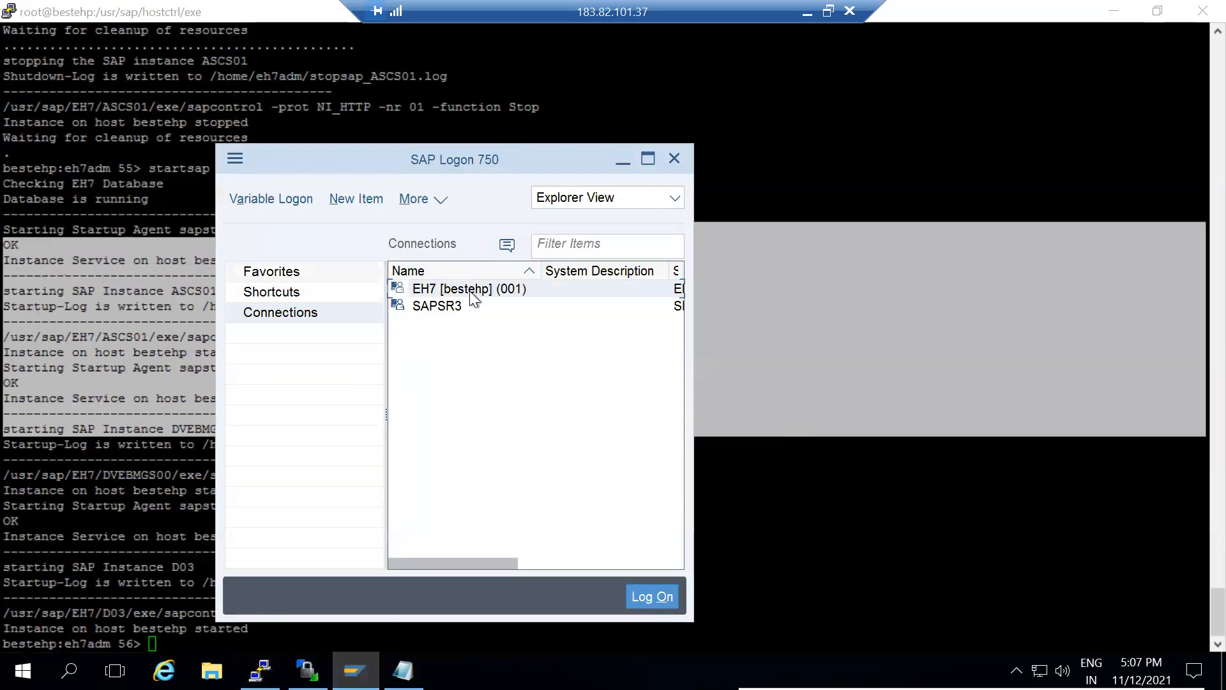
Log back on to the EH7 system, re-entering the password and confirming the failed-attempts notice
double_click(470, 290)
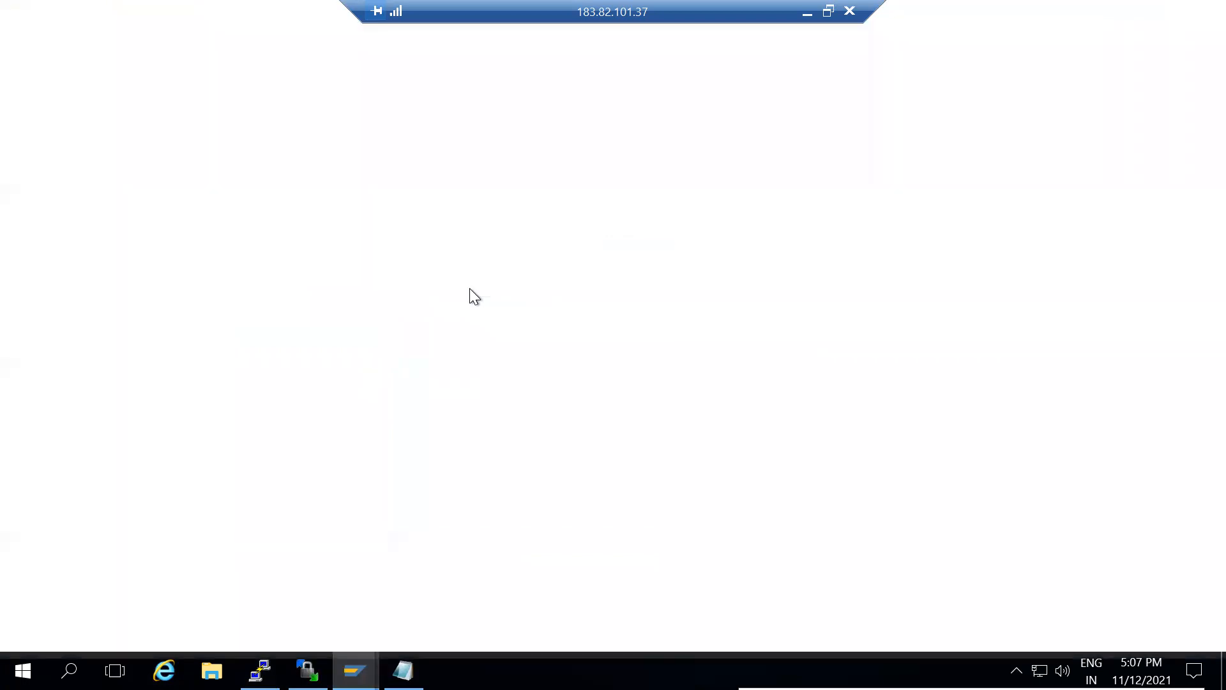
key(Down)
key(Tab)
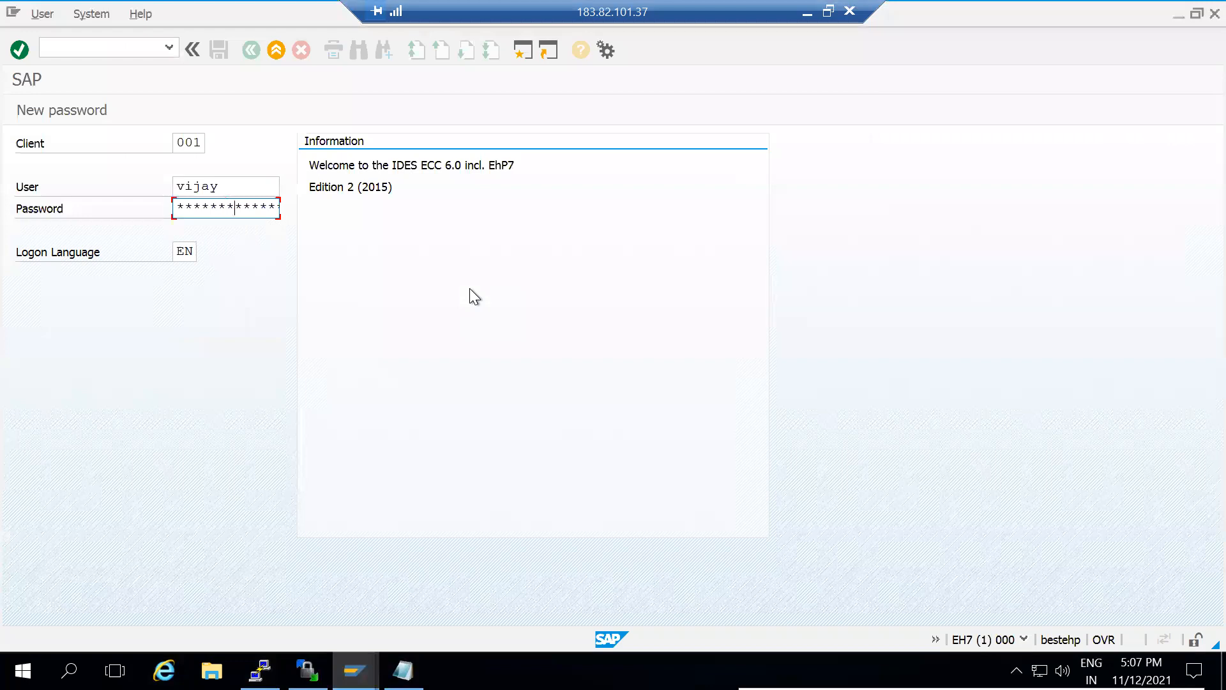
key(Return)
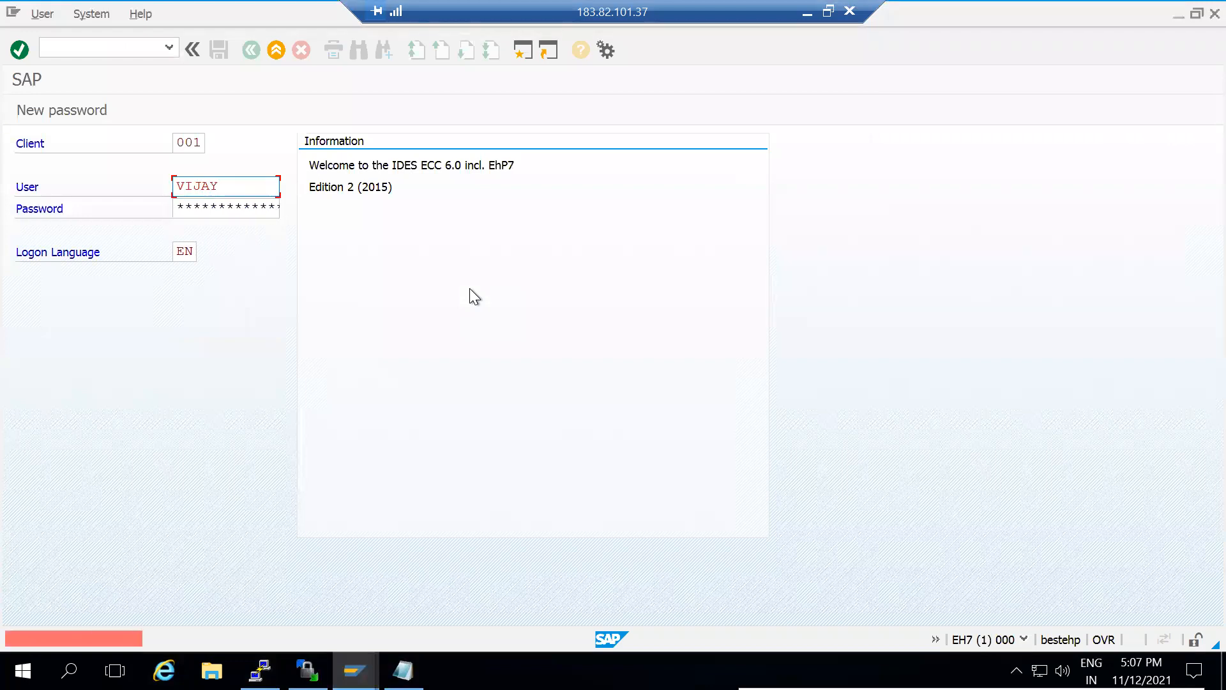
text(*)
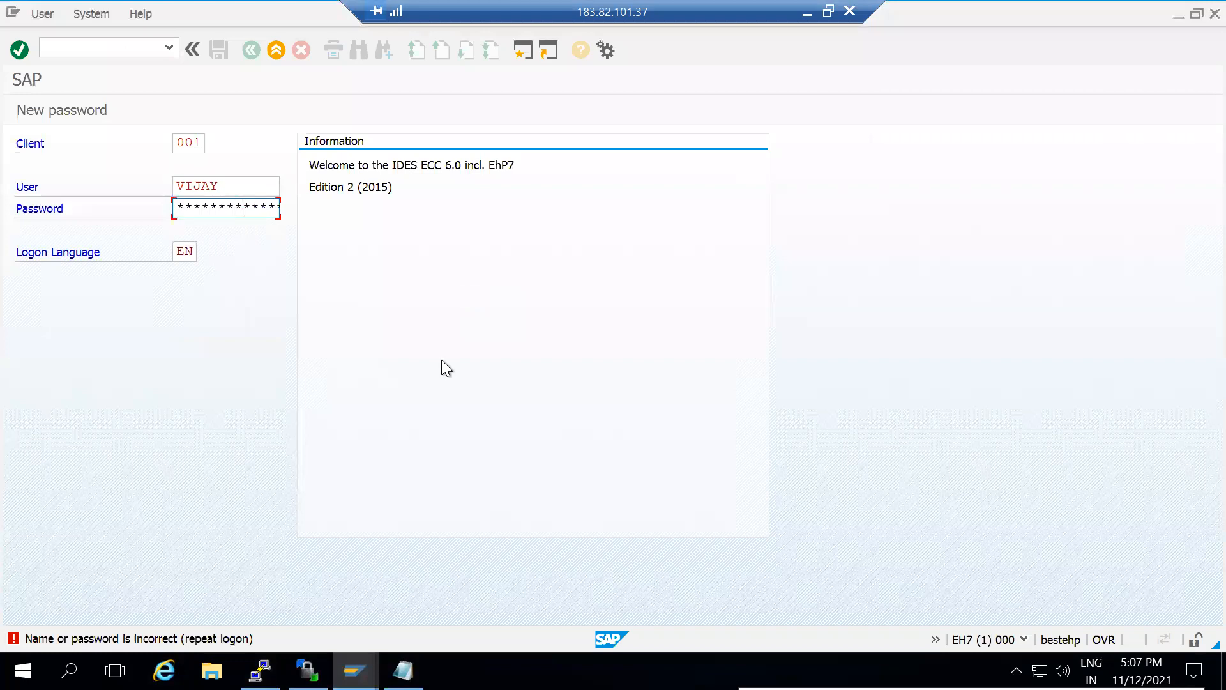
key(Return)
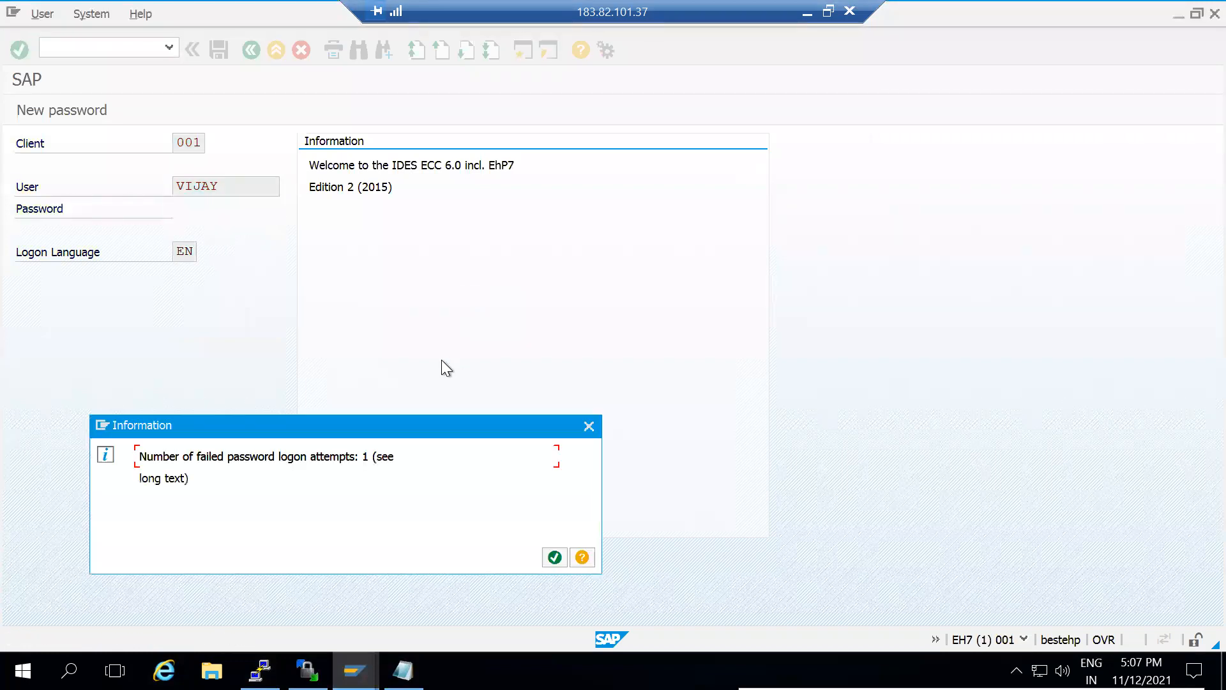
key(Return)
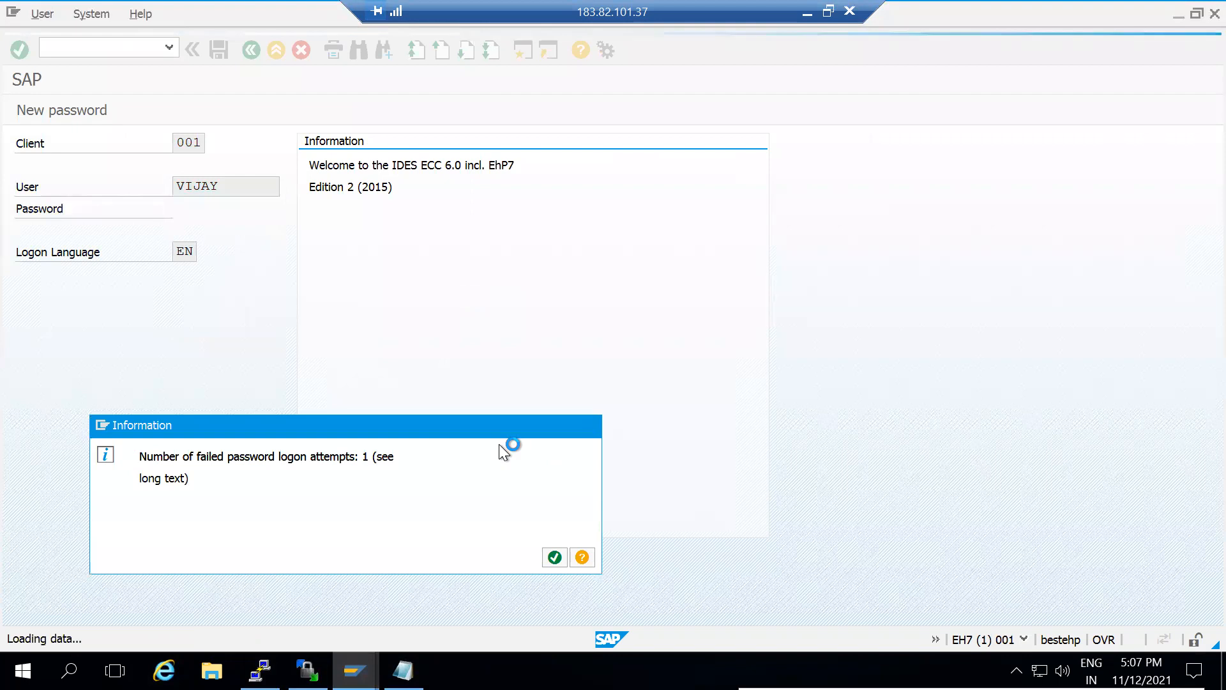
In RZ11, display rdisp/max_priv_time pasted from the notes and verify its current value is 0
text(rz11)
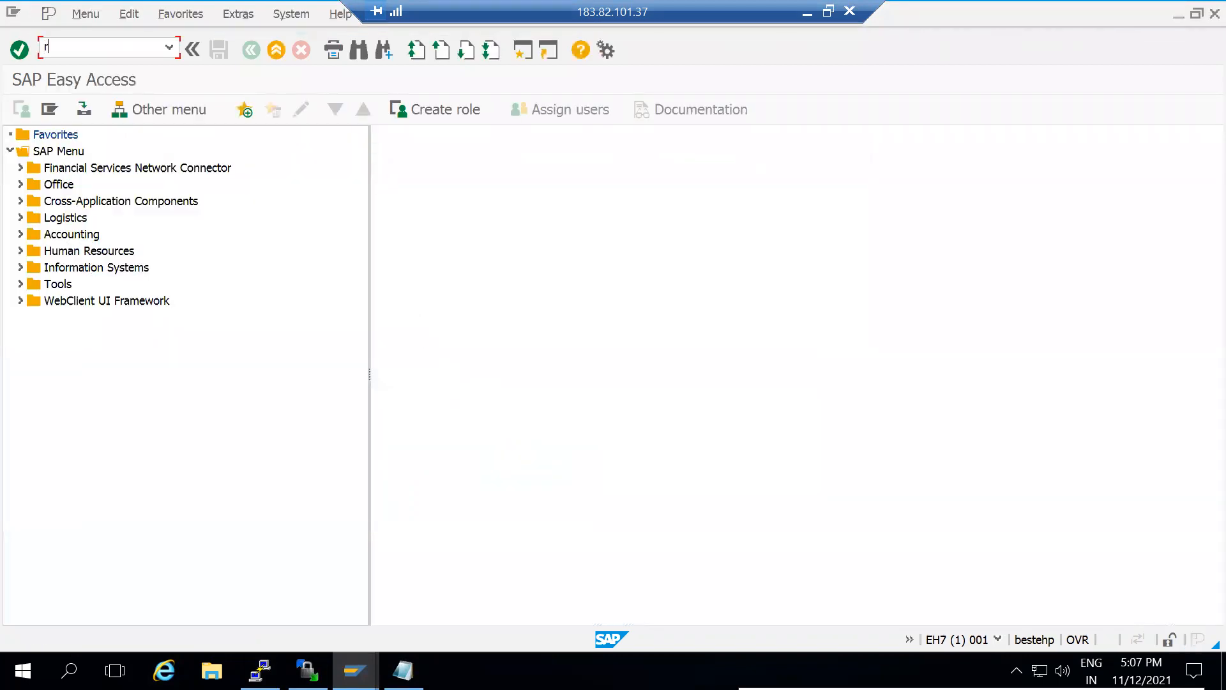
key(Return)
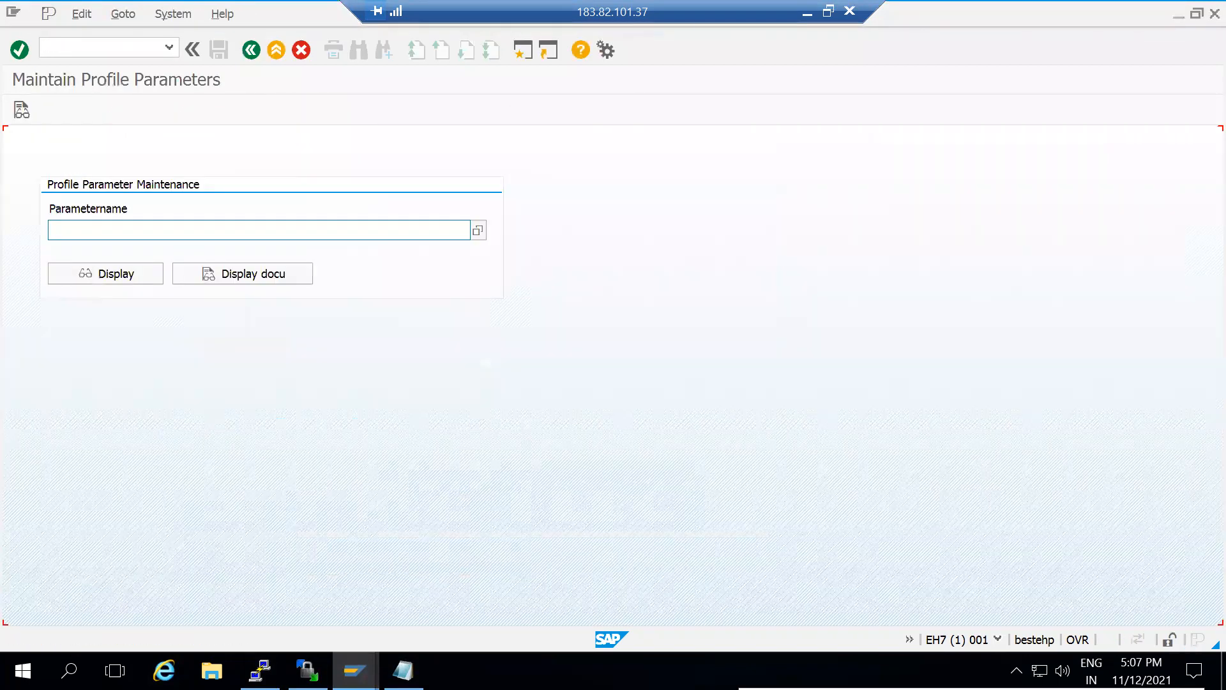
click(402, 670)
drag(354, 418, 140, 416)
key(ctrl+c)
click(137, 416)
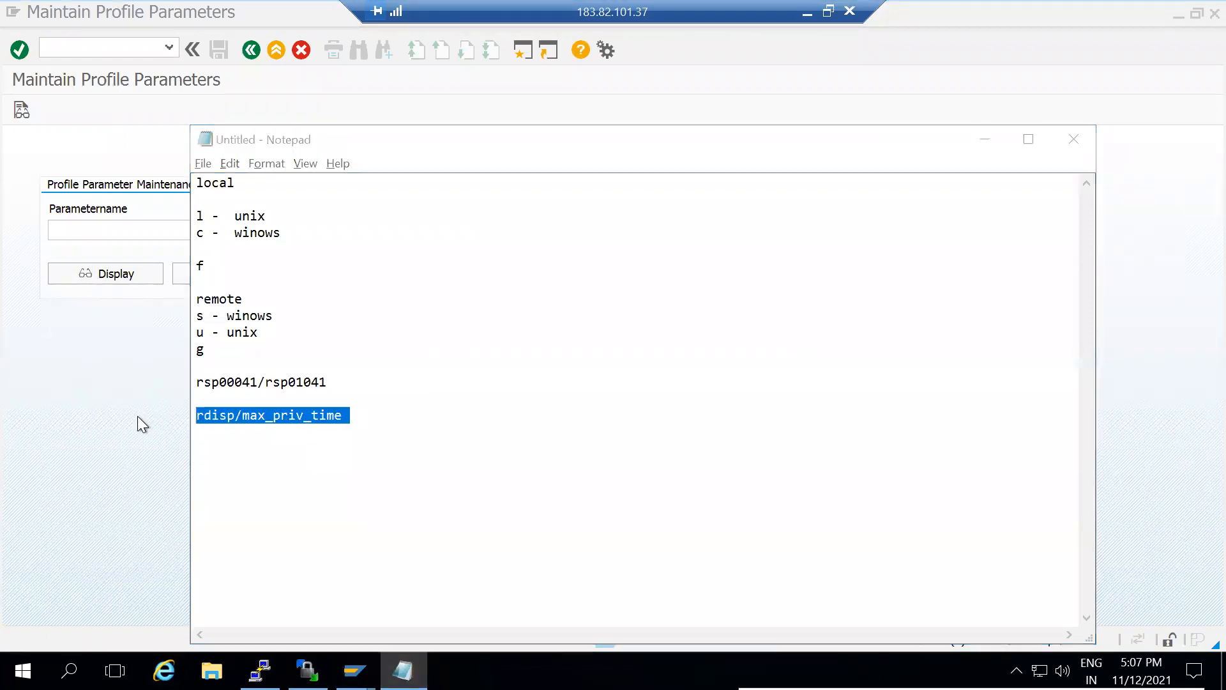
click(178, 230)
key(ctrl+v)
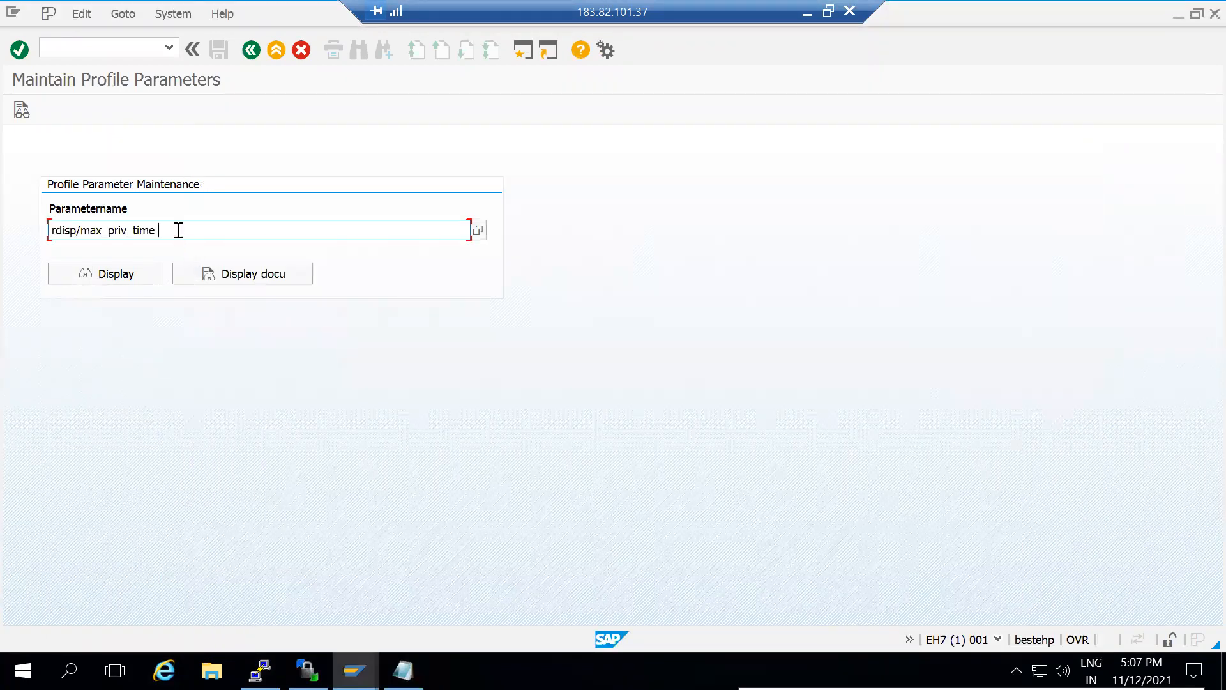
click(136, 274)
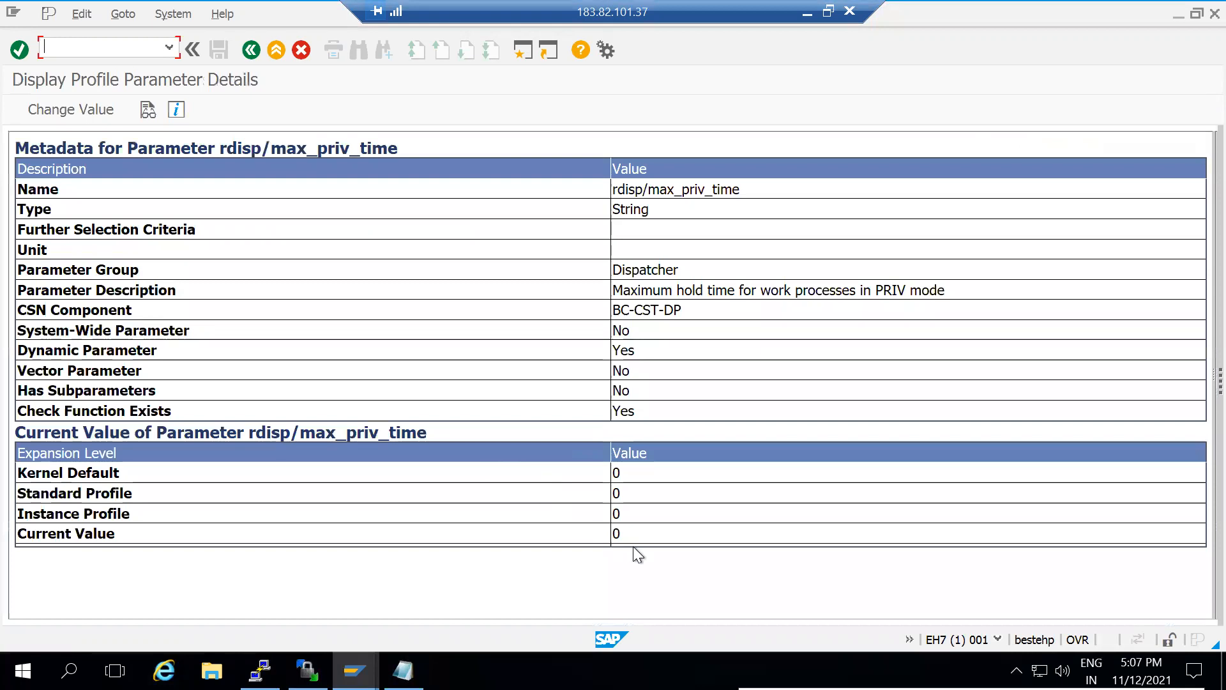
click(624, 530)
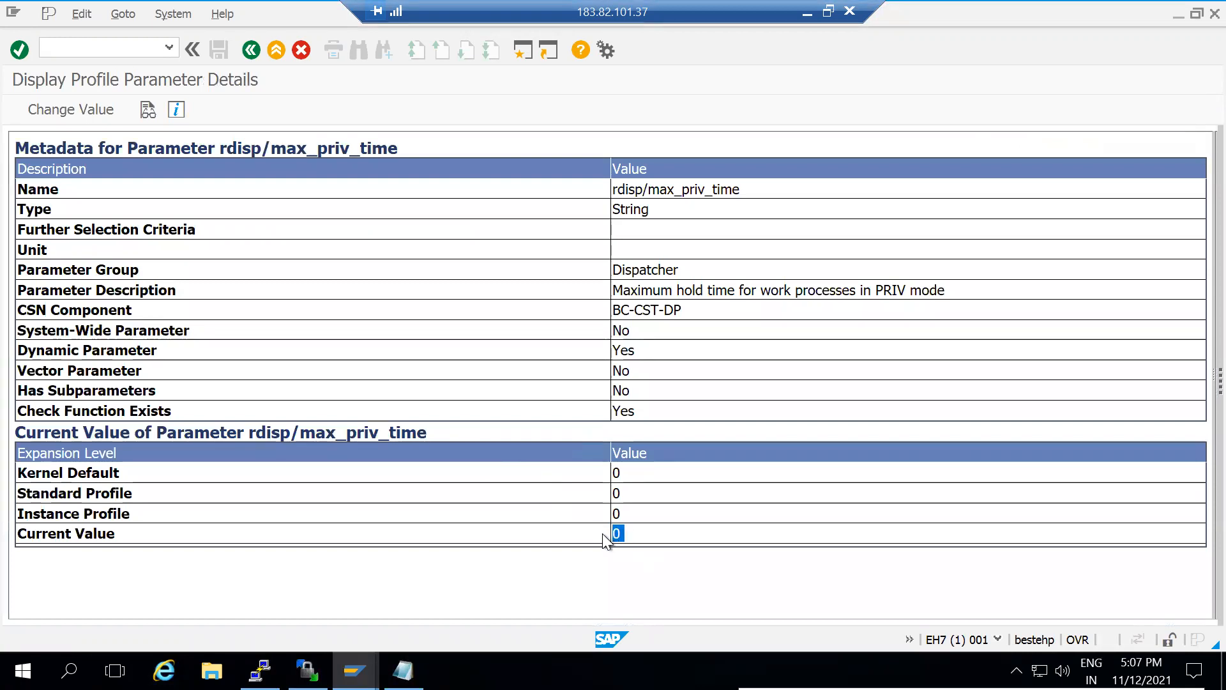